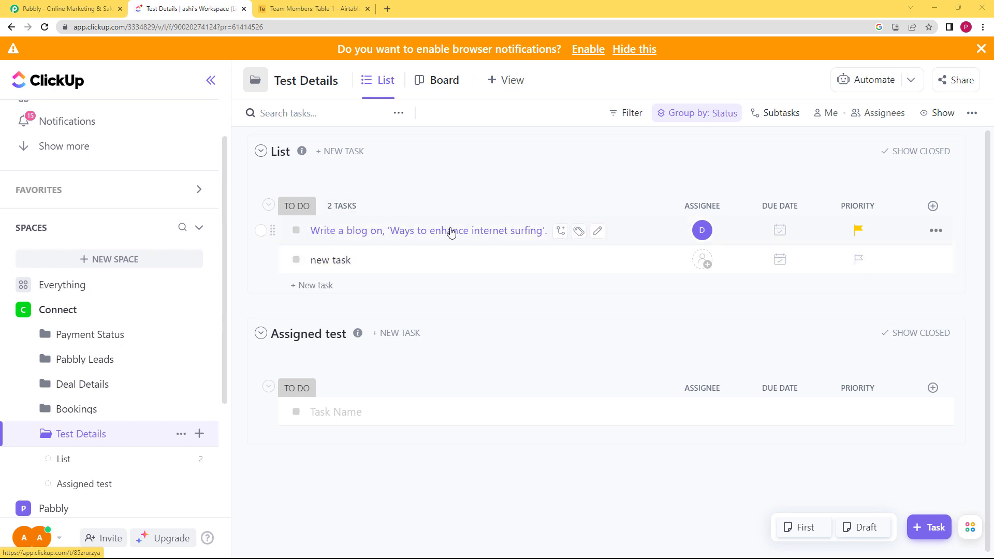
# Step: Review the ClickUp task list and the Airtable team members table, then return to the Pabbly site
pyautogui.click(311, 9)
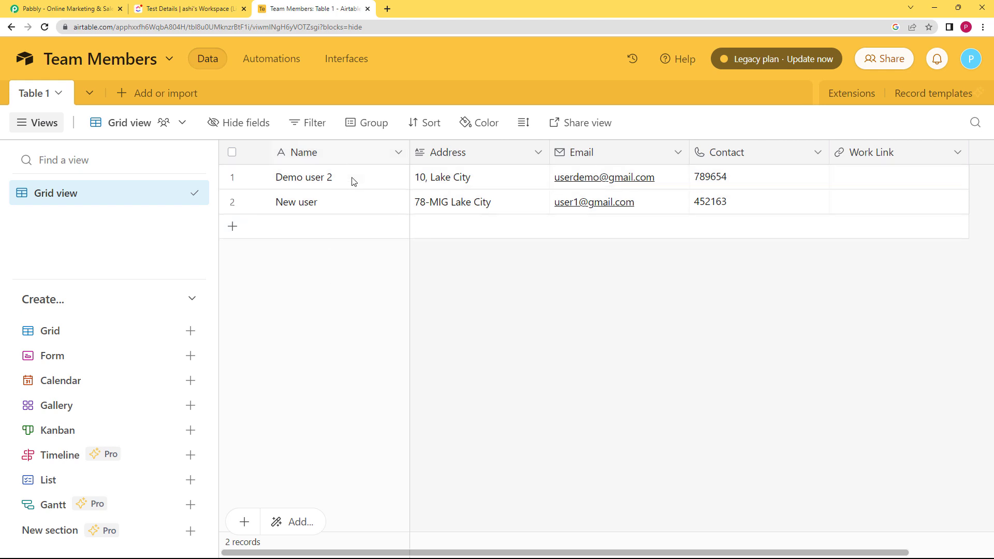
pyautogui.click(180, 6)
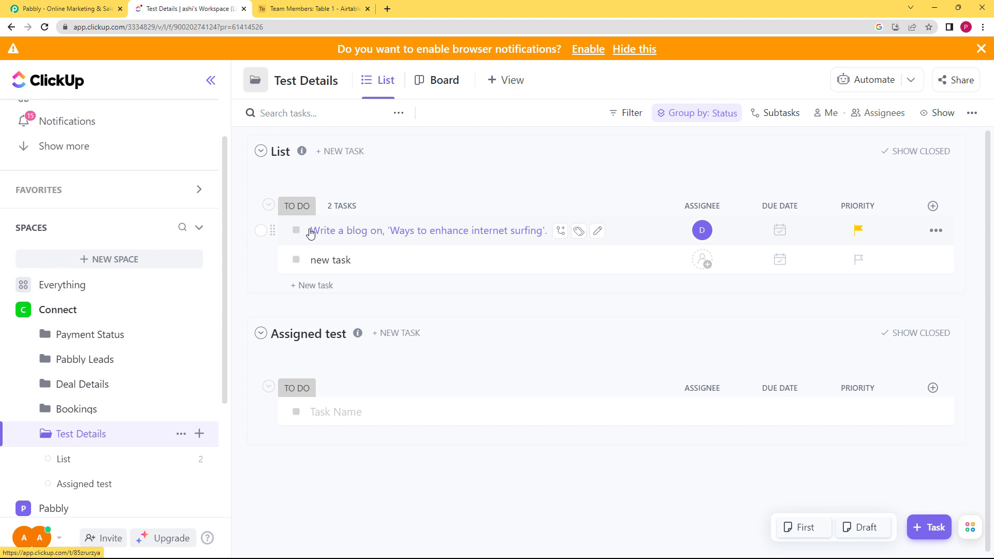
pyautogui.click(311, 8)
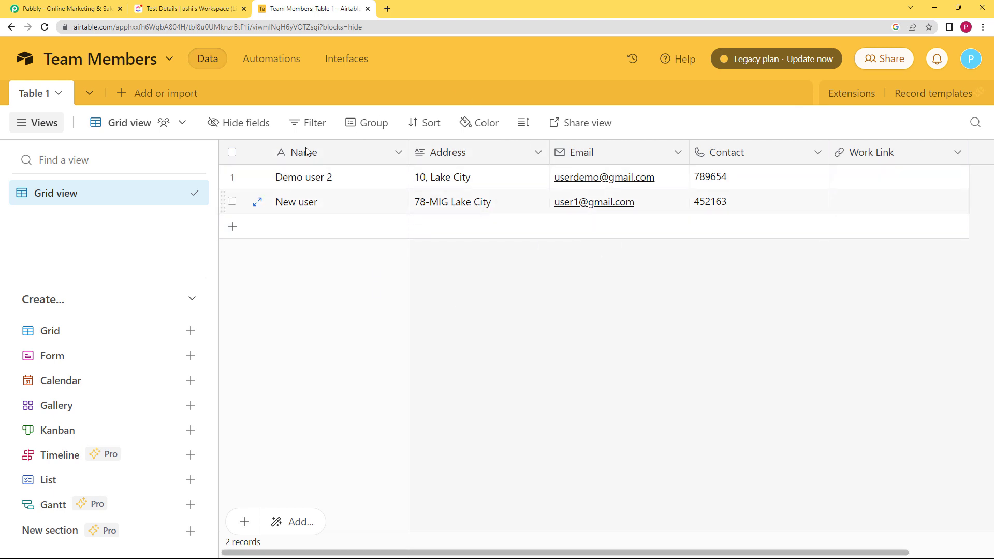
pyautogui.click(70, 5)
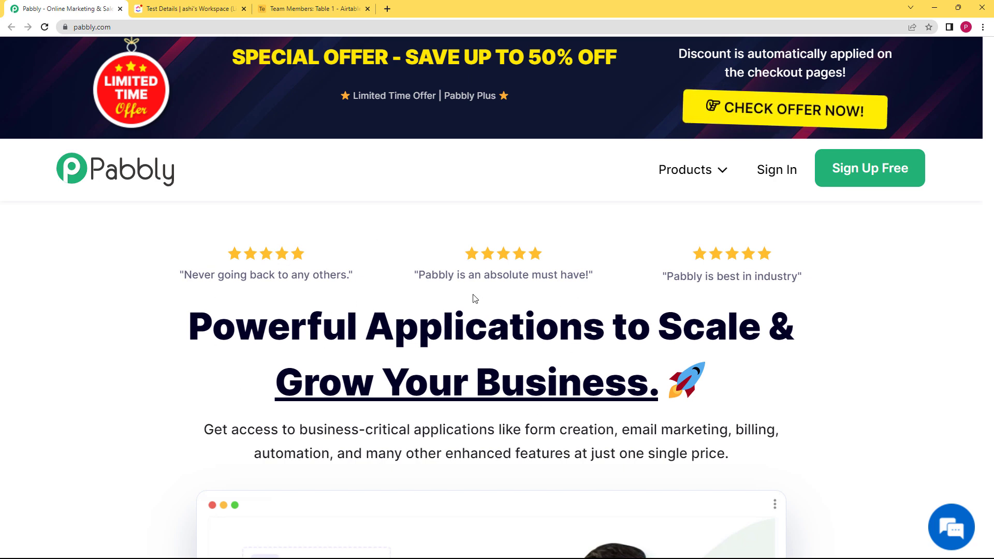
# Step: Sign in to Pabbly with Google and open Pabbly Connect
pyautogui.click(770, 176)
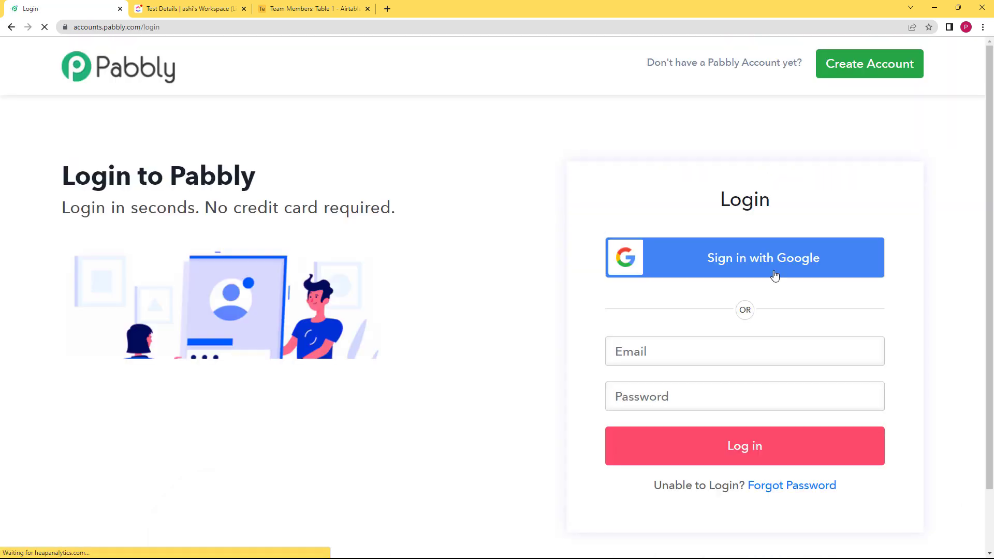
pyautogui.click(776, 267)
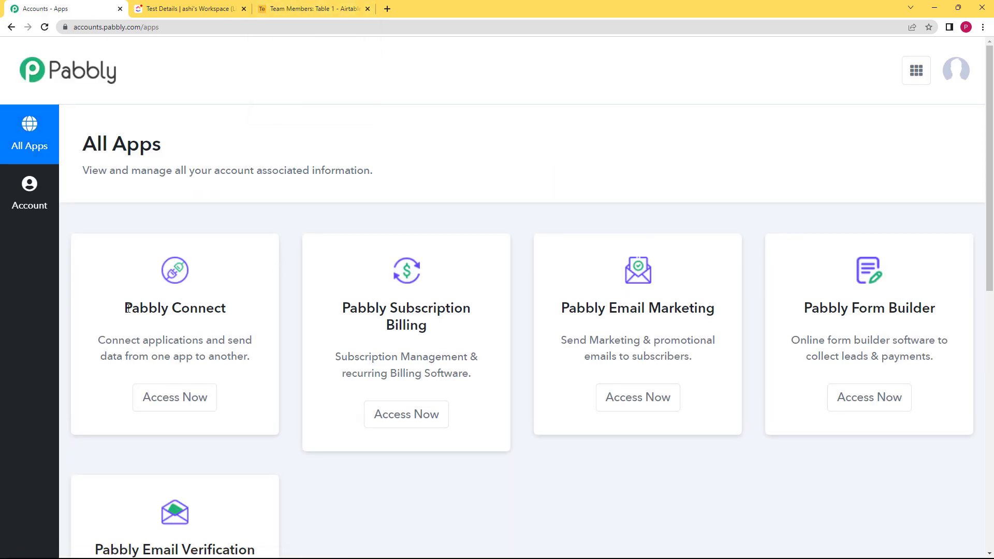
pyautogui.click(210, 405)
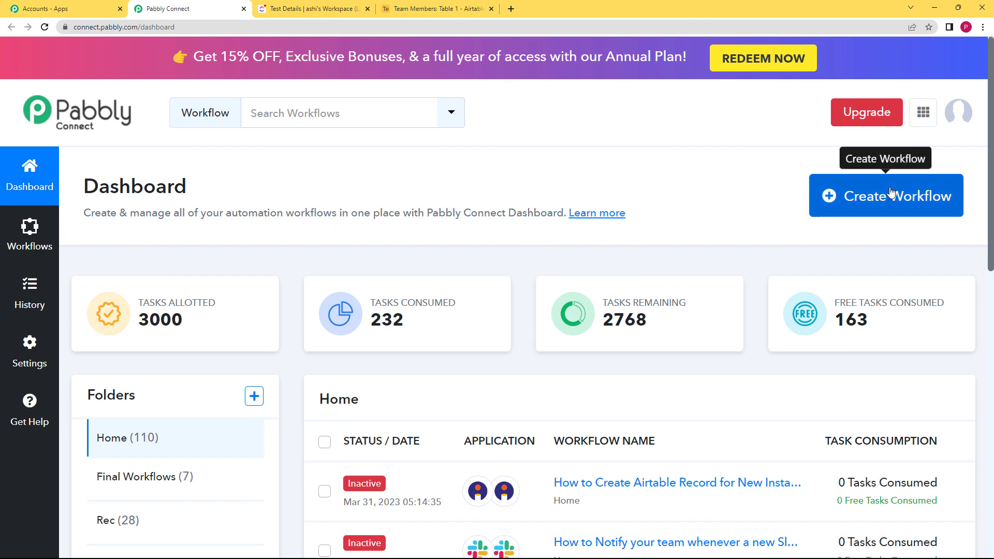
# Step: Create a new workflow named "Create a google drive folder link and email to candidates to upload their assignment"
pyautogui.click(900, 209)
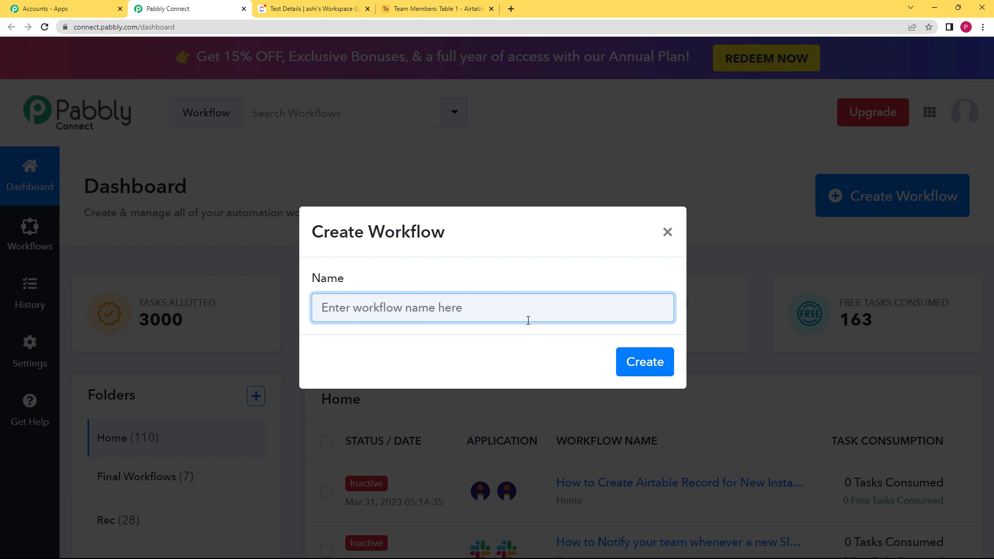
pyautogui.write('C')
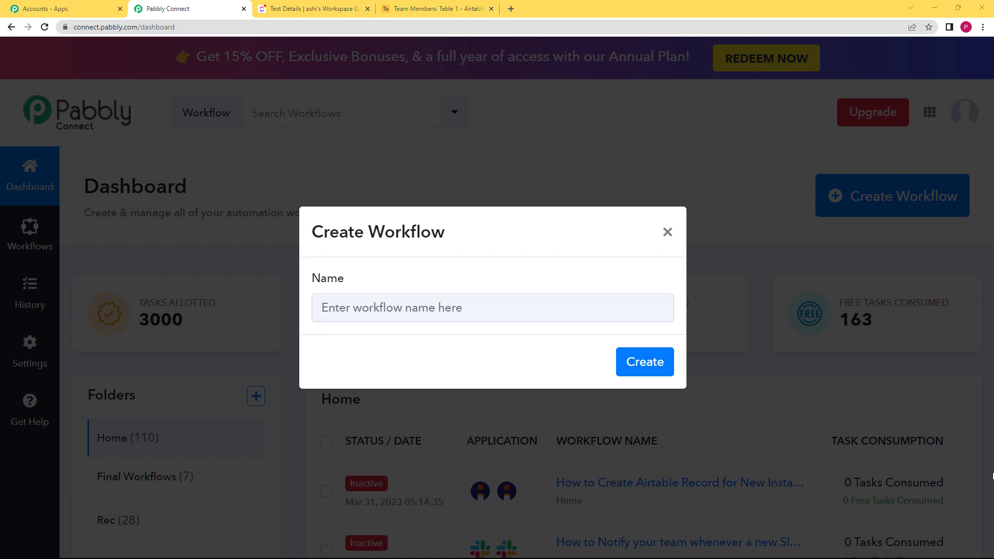
pyautogui.click(512, 309)
pyautogui.write('Create a google drive folder link and emai')
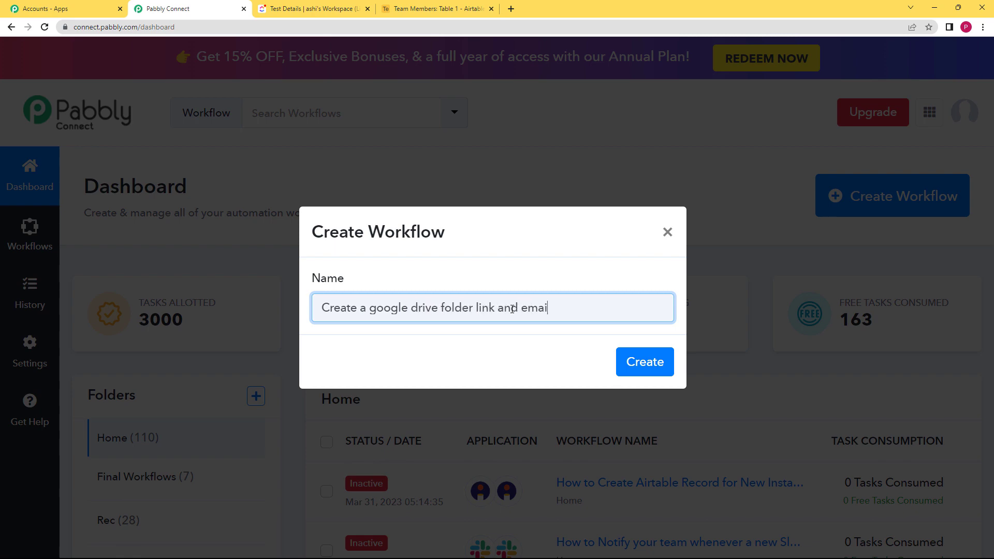
pyautogui.write('l to candidates to upload their assignment')
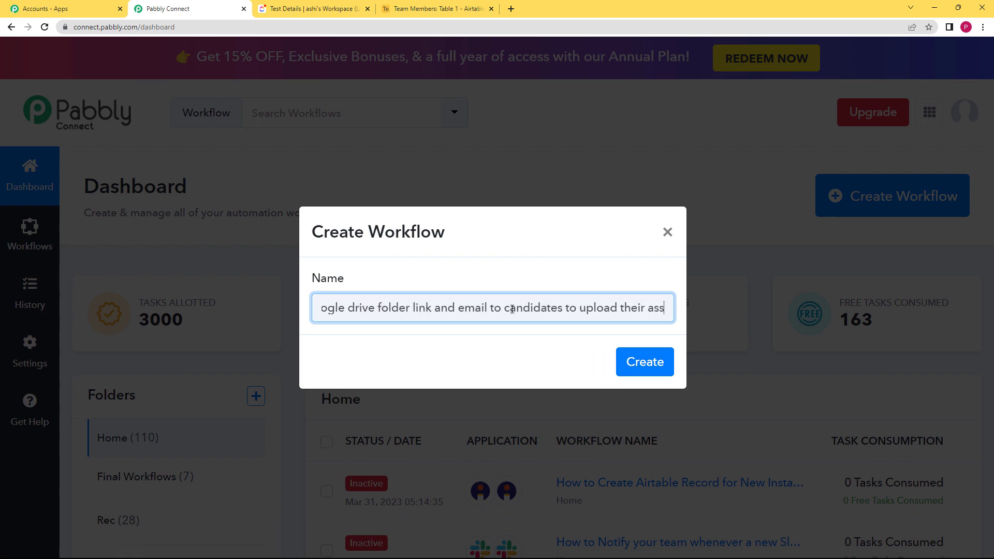
pyautogui.click(648, 371)
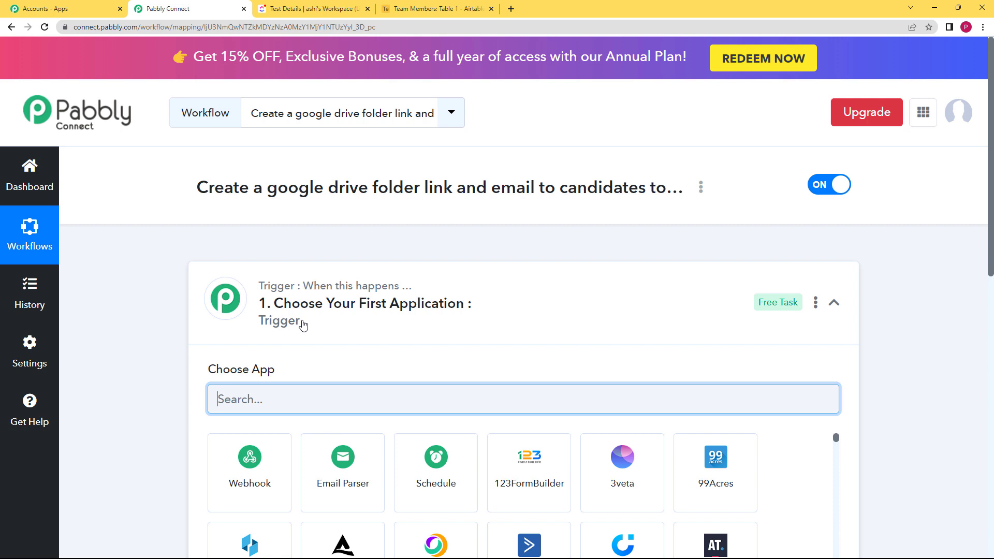
pyautogui.click(266, 281)
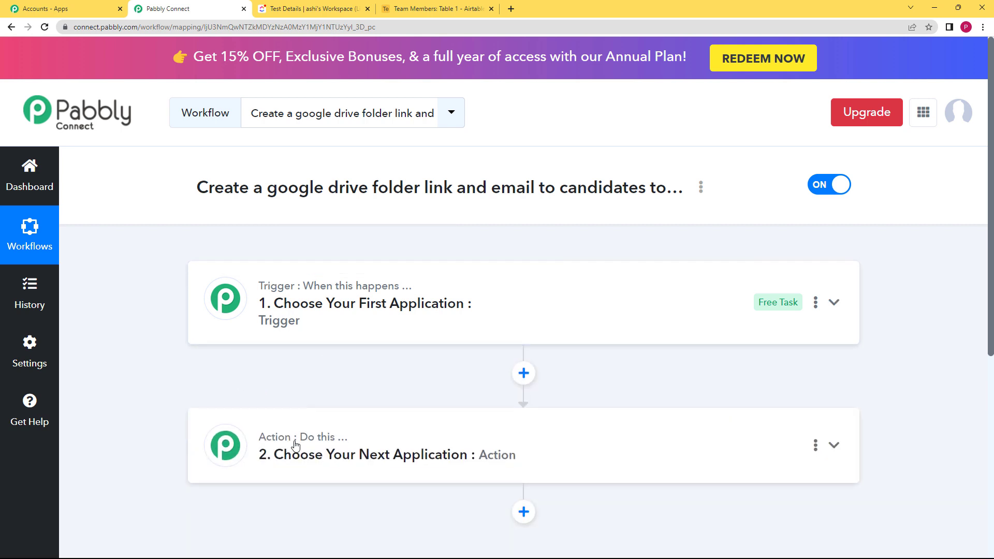
pyautogui.click(375, 308)
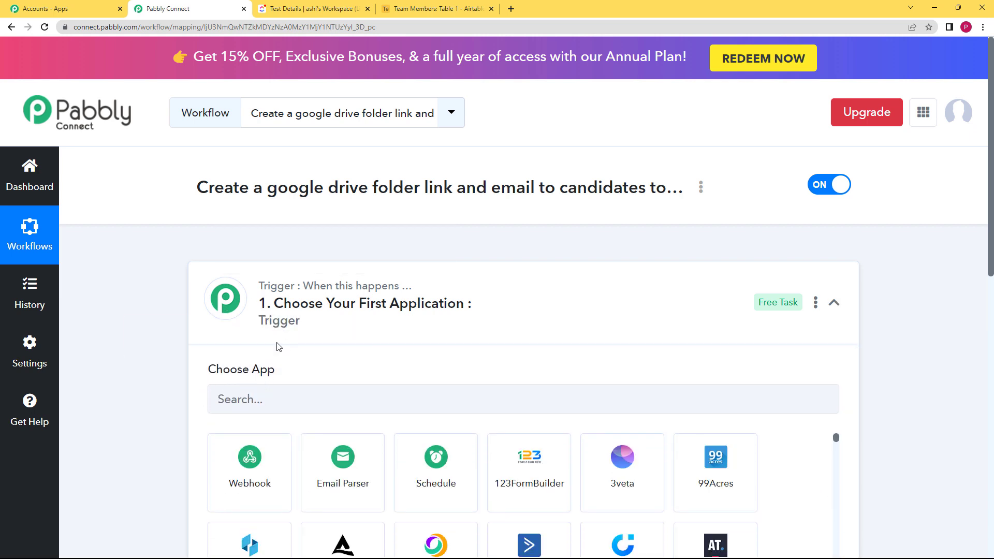
pyautogui.click(293, 298)
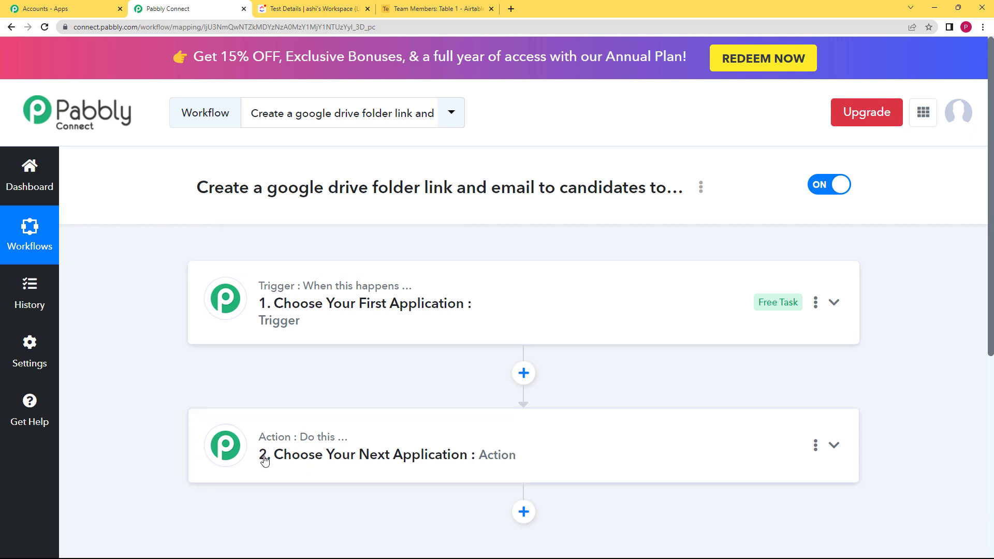
# Step: Set the trigger application to ClickUp with the Task Updated trigger event
pyautogui.click(383, 321)
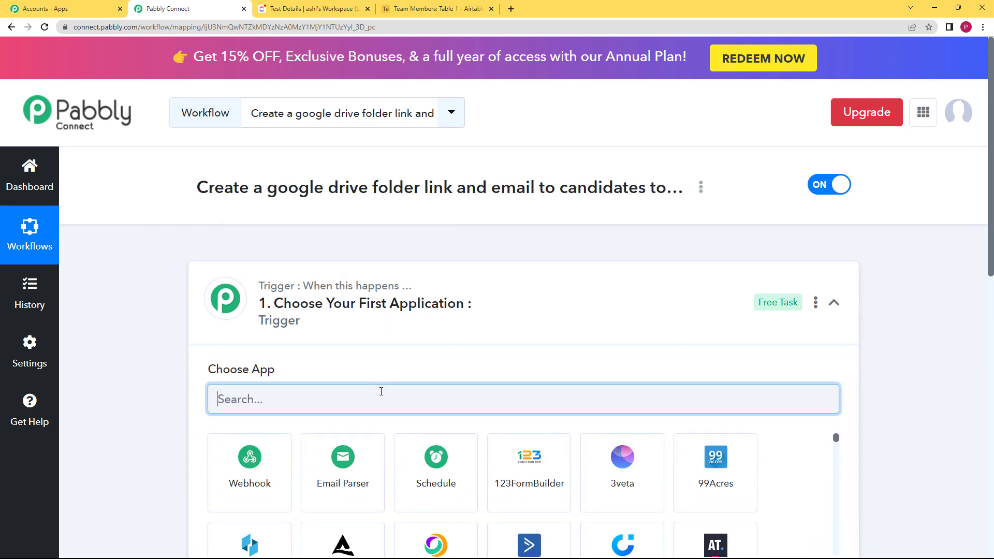
pyautogui.write('click')
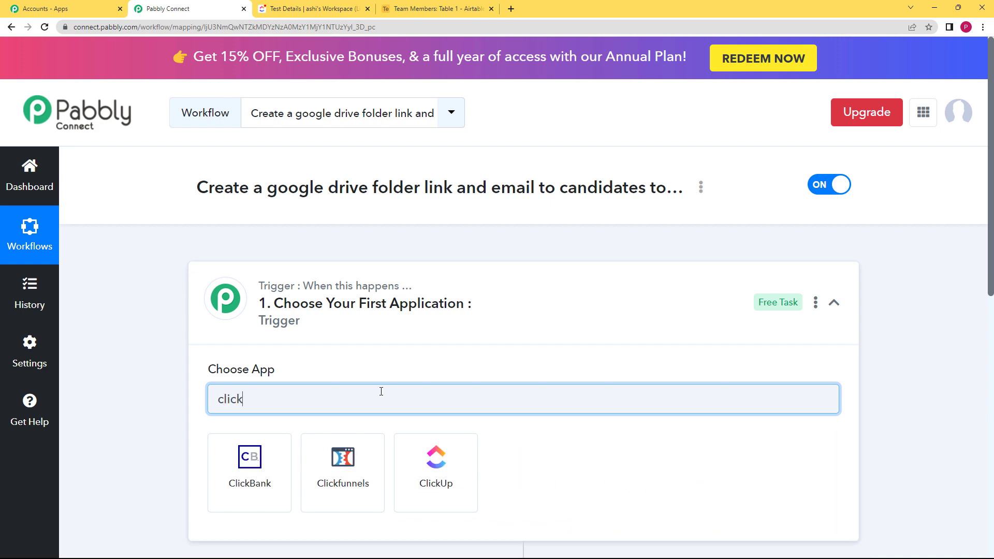
pyautogui.click(410, 476)
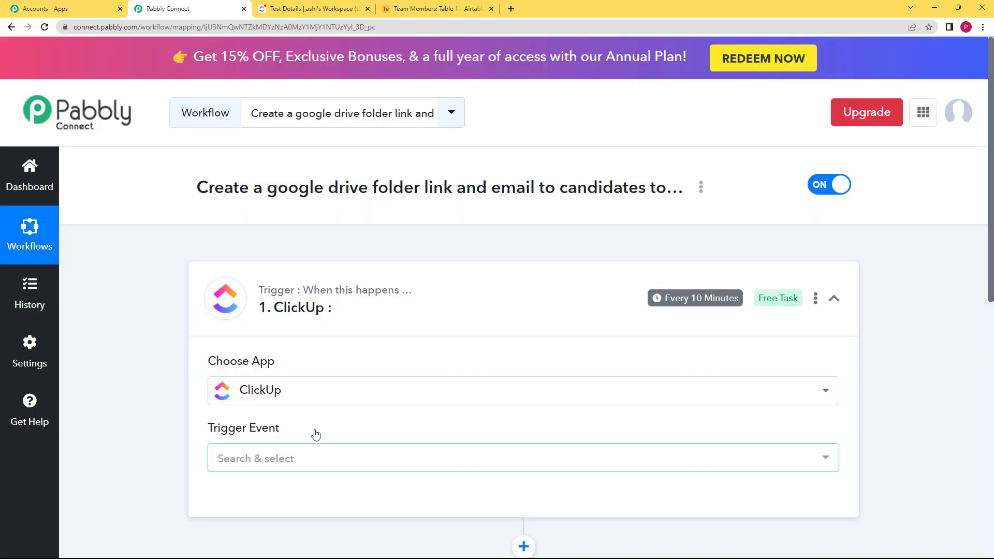
pyautogui.click(262, 459)
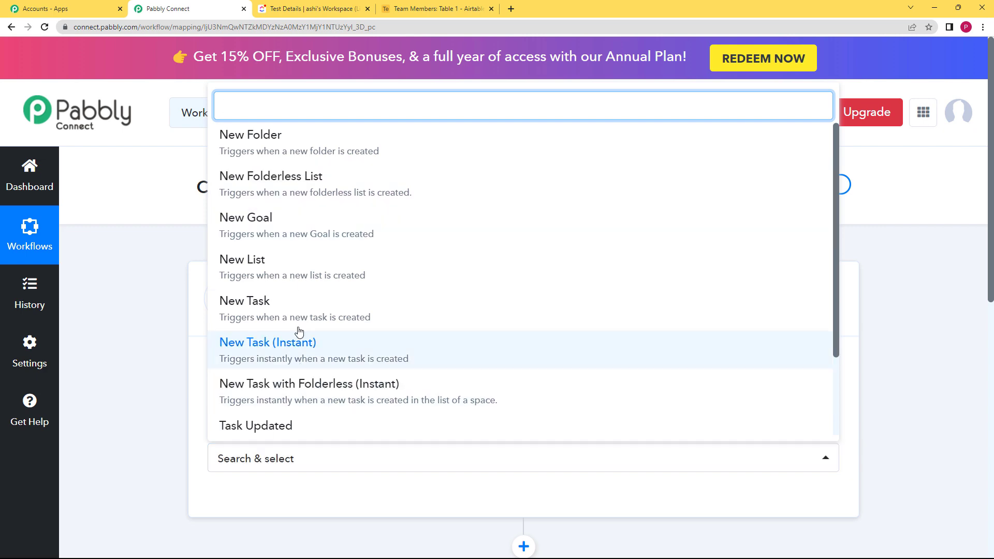
pyautogui.scroll(-1, 292, 387)
pyautogui.click(291, 386)
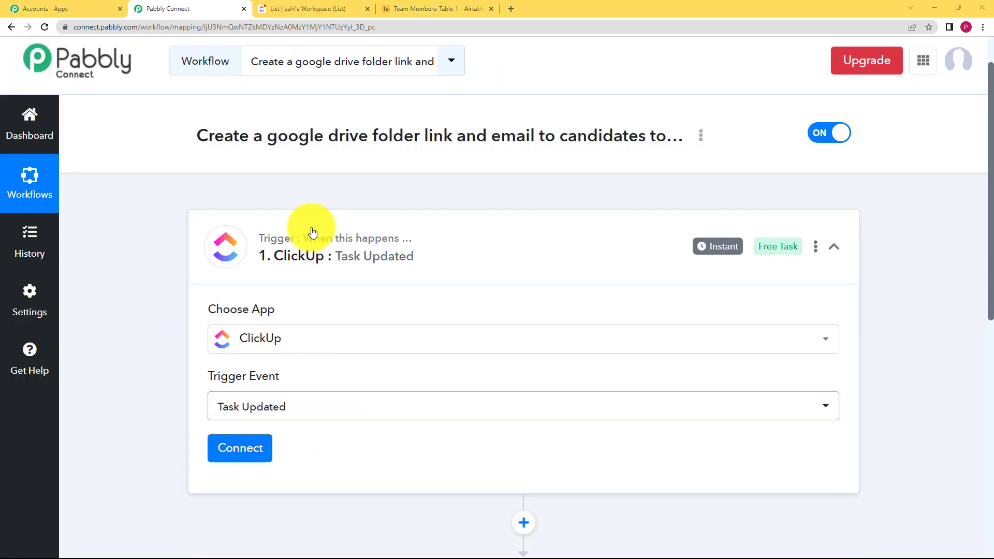
# Step: Examine the ClickUp task "Prepare a ppt on how to be more creative" and its assignee, and the Airtable members table
pyautogui.click(311, 9)
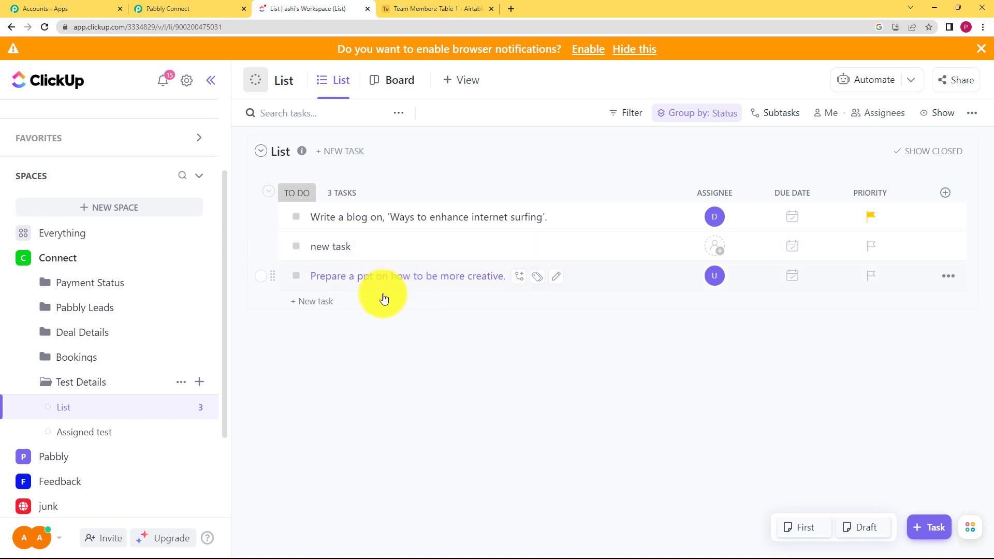
pyautogui.click(604, 278)
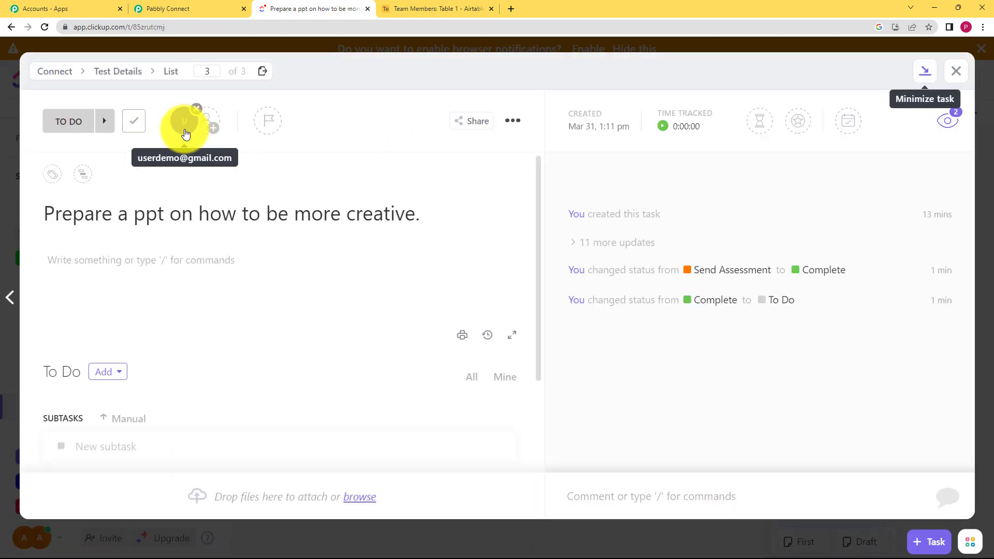
pyautogui.moveTo(186, 134)
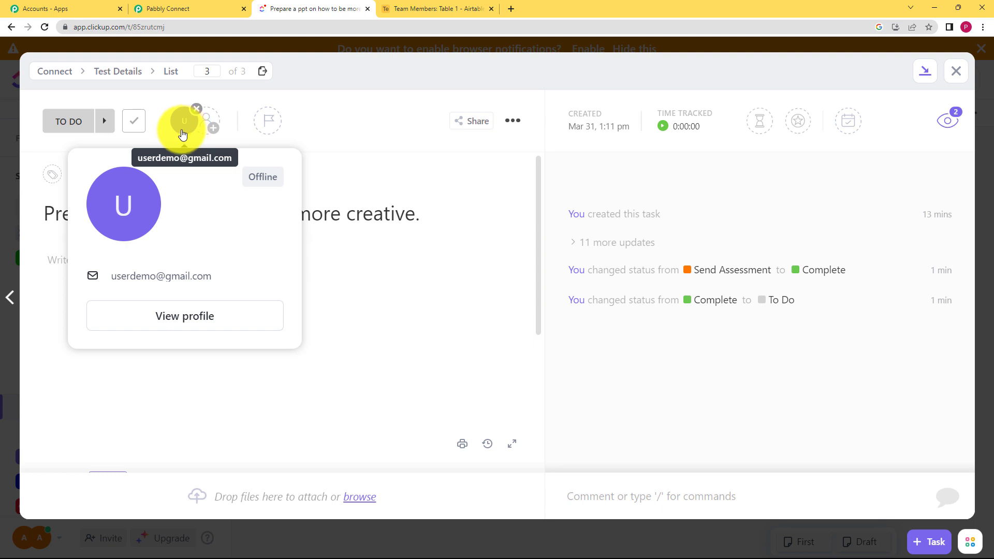
pyautogui.click(409, 9)
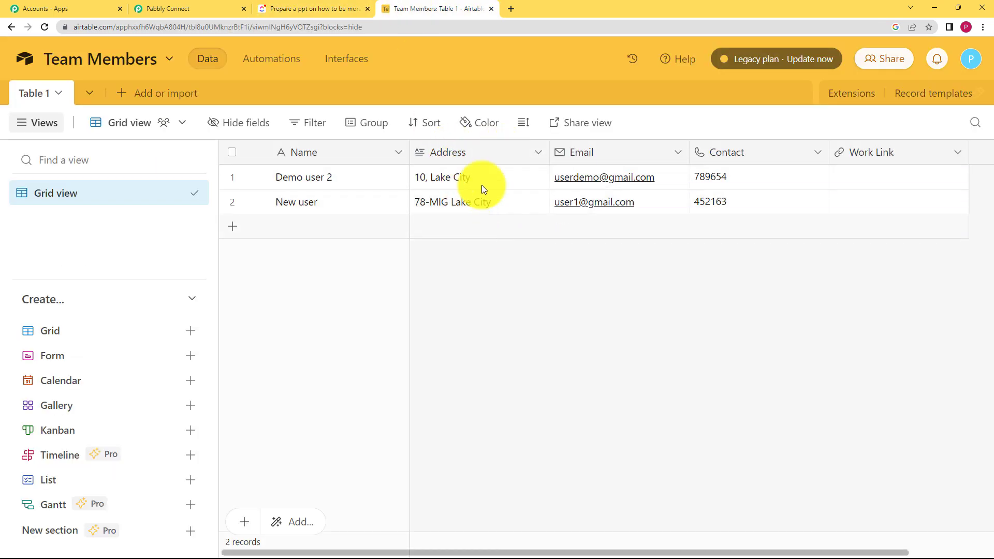
pyautogui.click(170, 5)
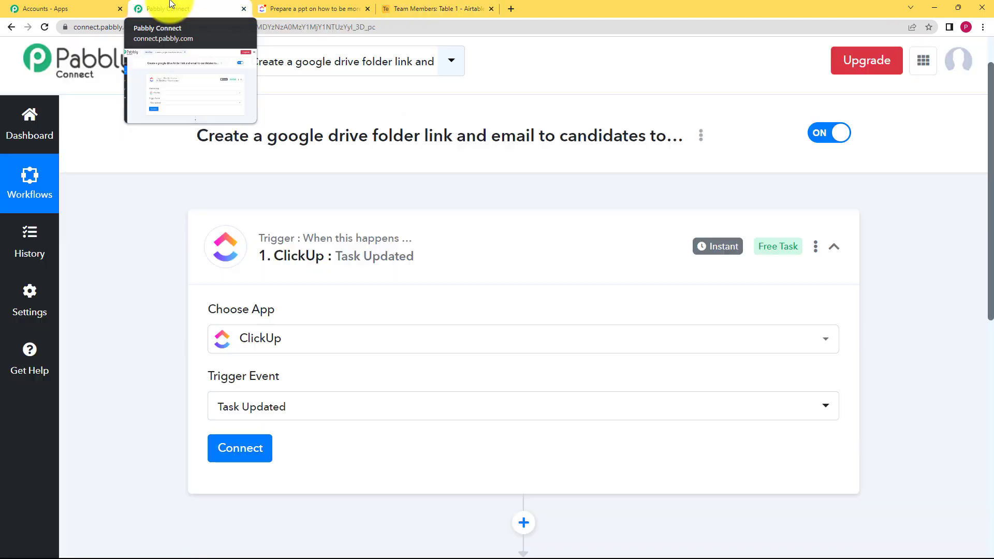
pyautogui.click(272, 9)
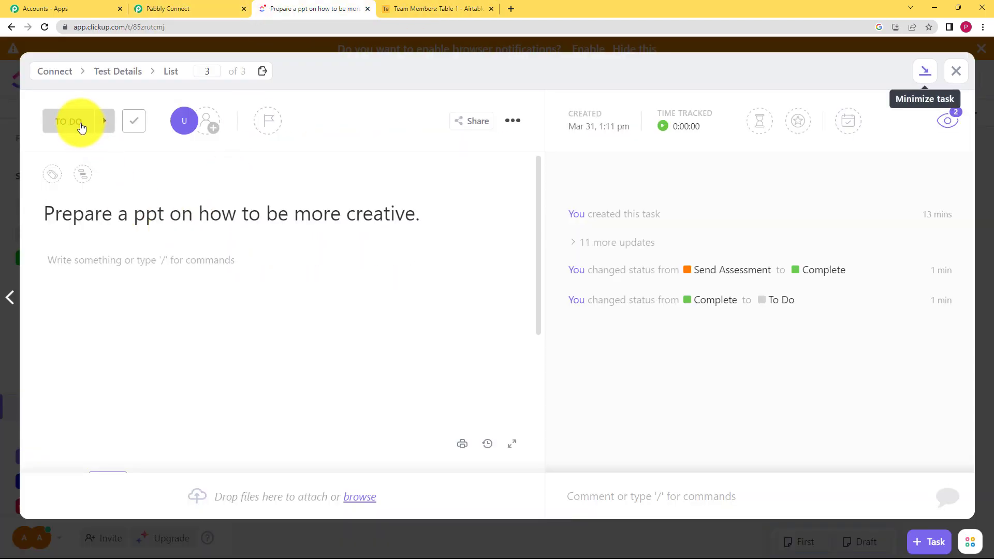
pyautogui.click(147, 9)
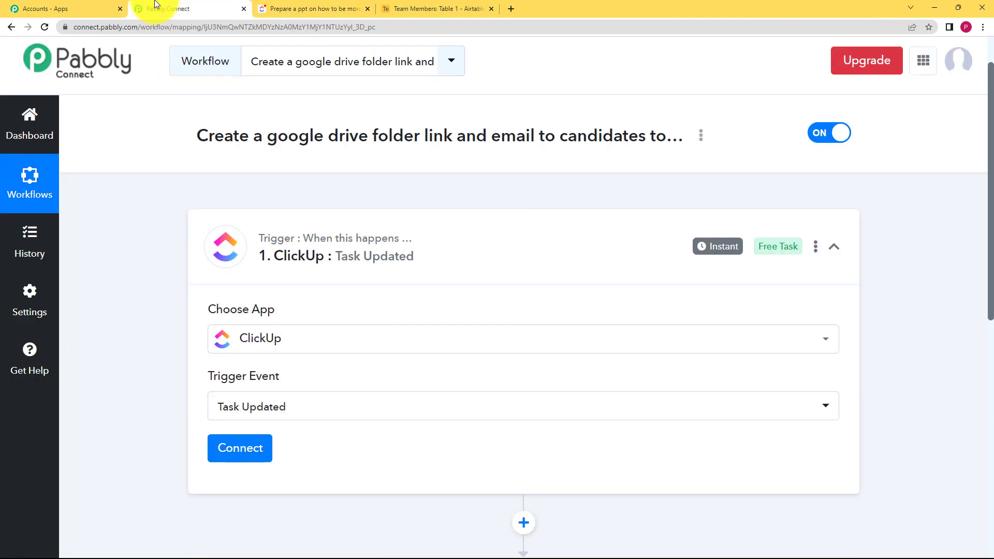
# Step: Start adding a new ClickUp connection for the trigger and focus the API Token field
pyautogui.click(241, 449)
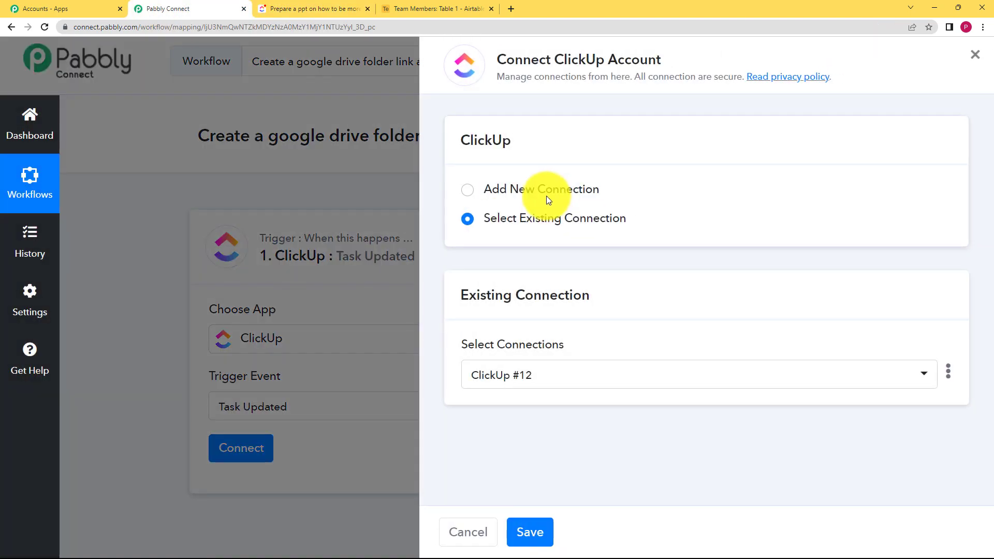
pyautogui.click(546, 194)
pyautogui.click(555, 379)
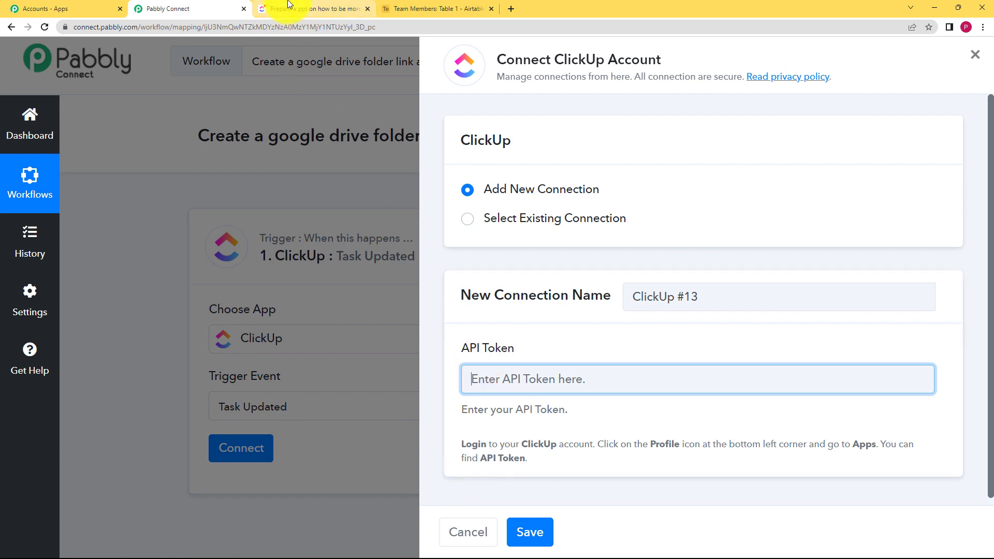
# Step: Copy the API token from the ClickUp workspace's Apps settings
pyautogui.click(310, 9)
pyautogui.click(477, 49)
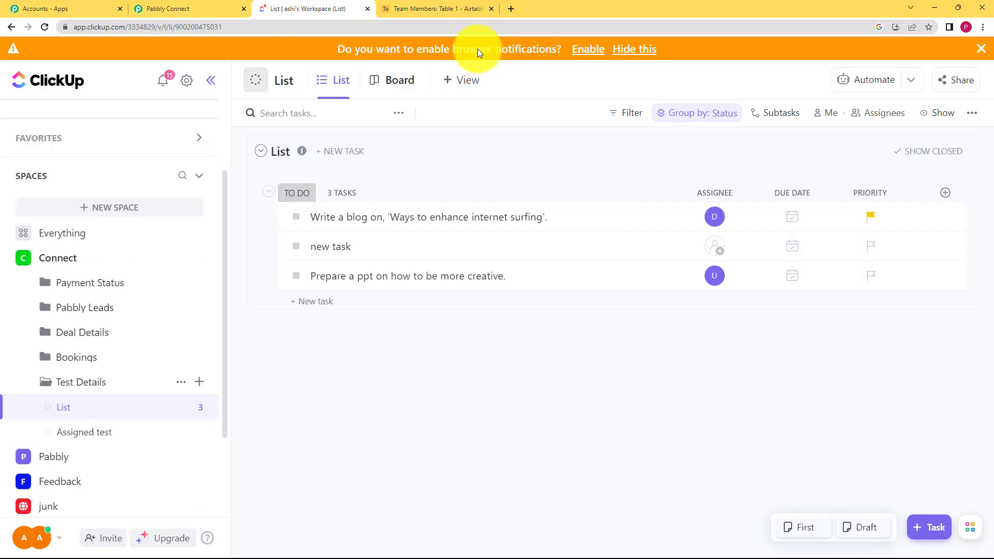
pyautogui.click(34, 540)
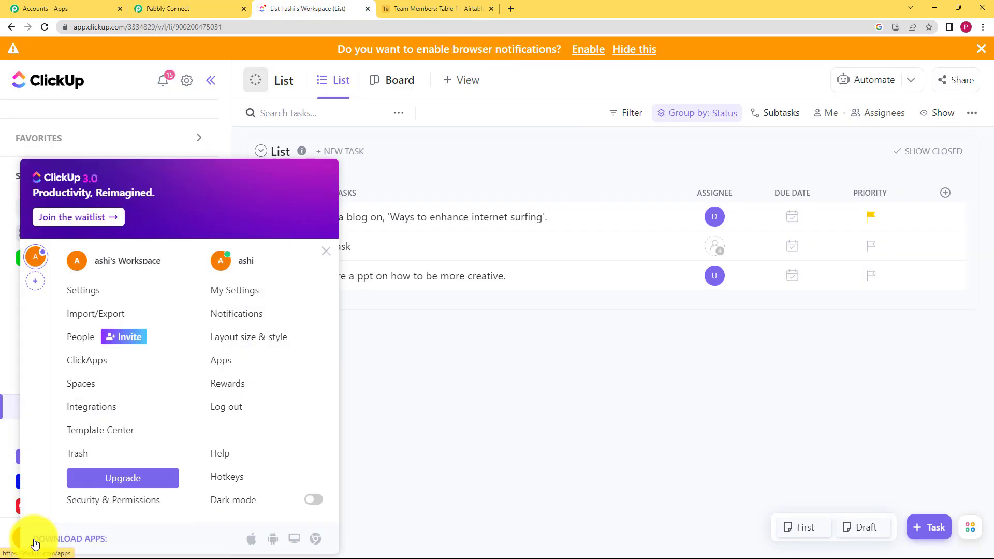
pyautogui.click(222, 361)
pyautogui.click(591, 148)
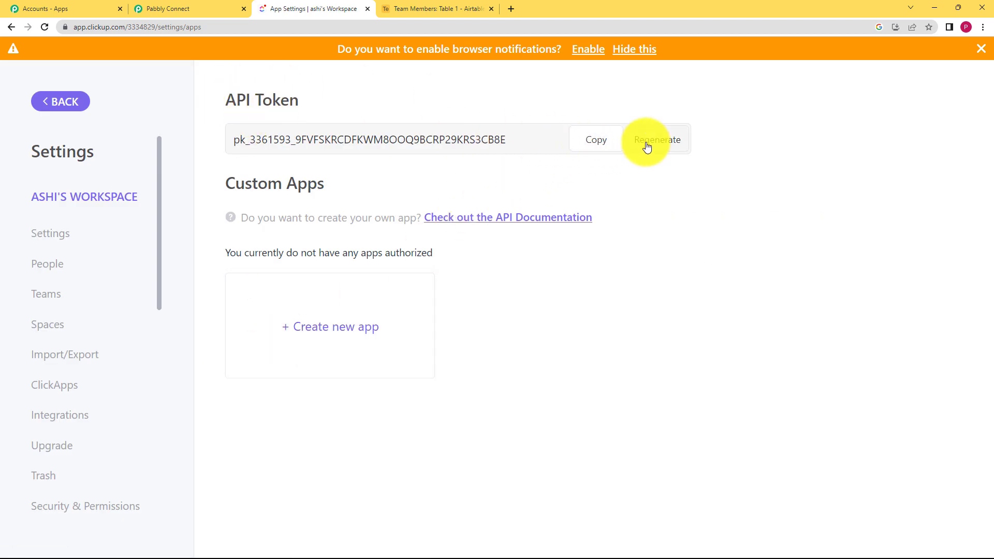
# Step: Paste the ClickUp API token into the new connection and save it
pyautogui.click(173, 8)
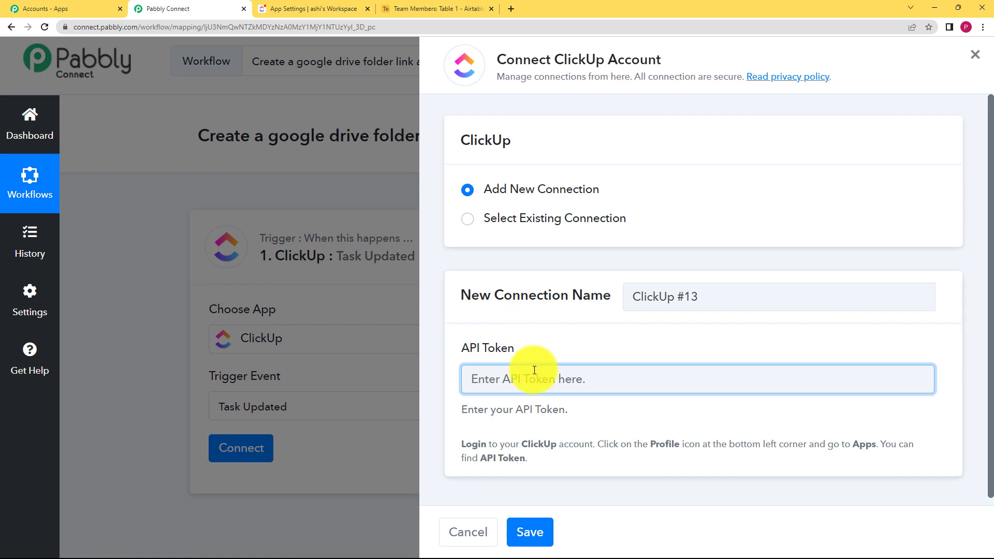
pyautogui.hotkey('ctrl', 'v')
pyautogui.click(538, 526)
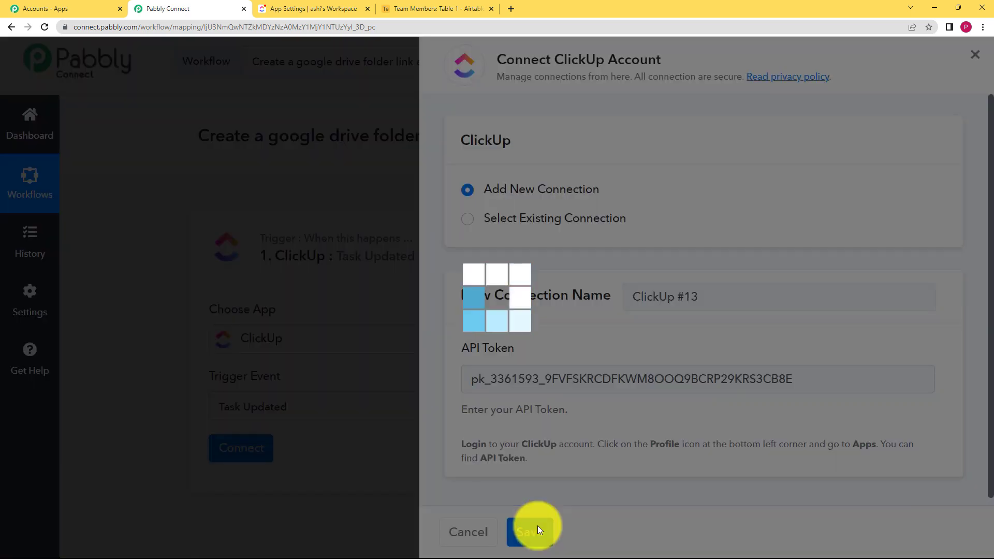
pyautogui.scroll(-3, 200, 464)
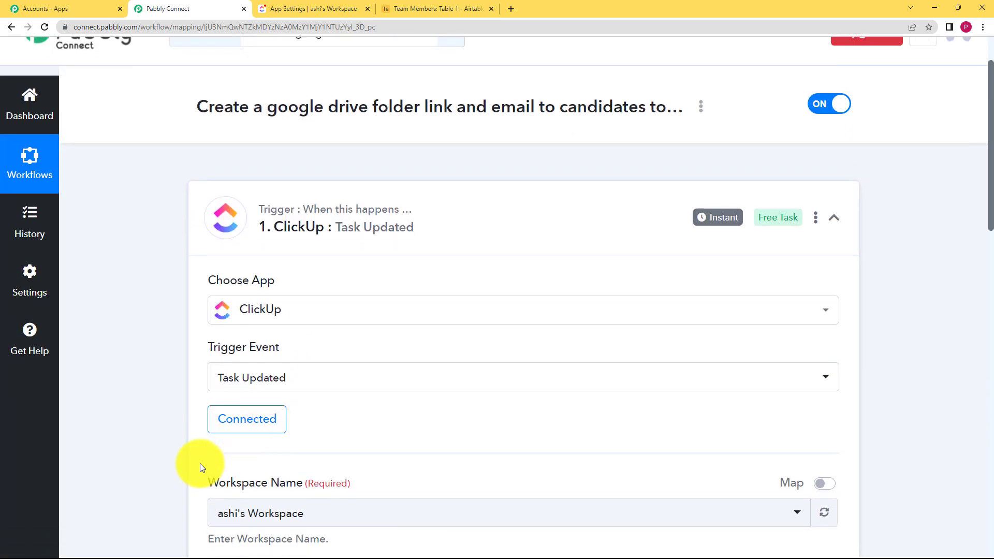
# Step: Set the ClickUp trigger's folder to Test Details and its list to List
pyautogui.scroll(-3, 216, 395)
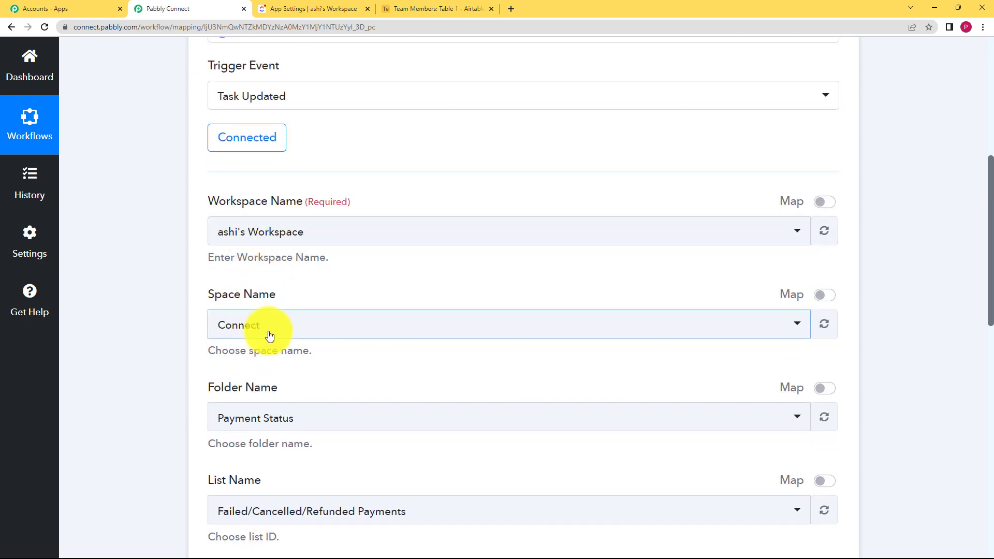
pyautogui.click(247, 427)
pyautogui.click(264, 385)
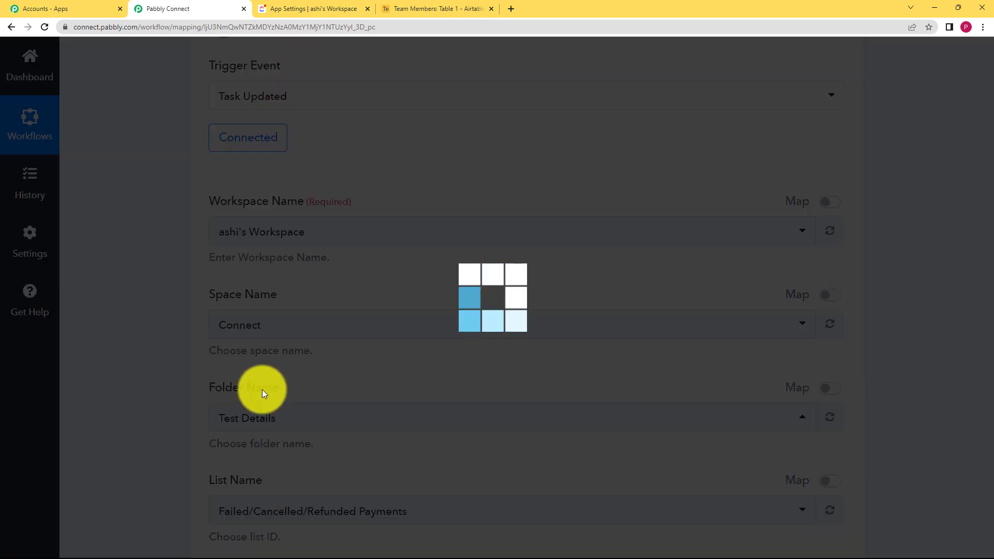
pyautogui.scroll(-4, 185, 449)
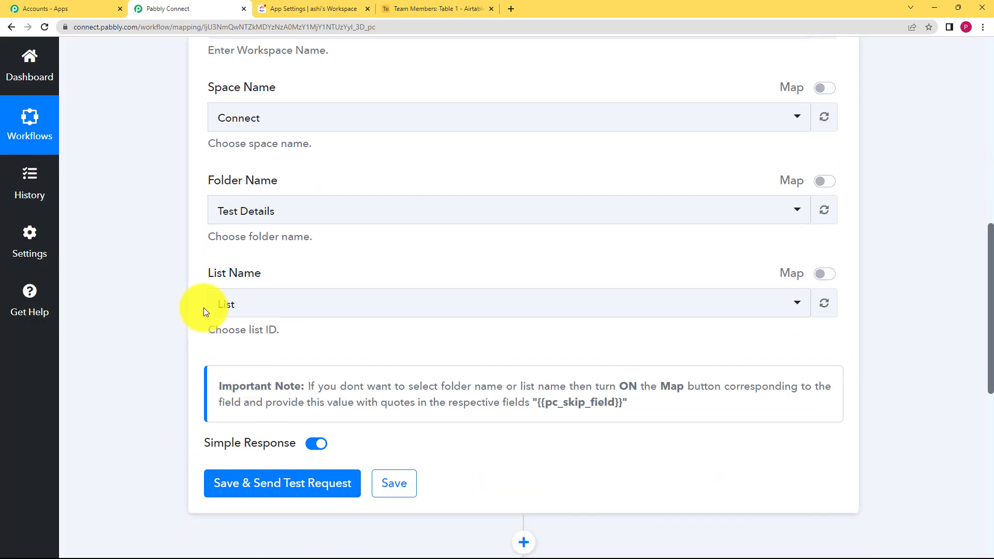
pyautogui.click(233, 303)
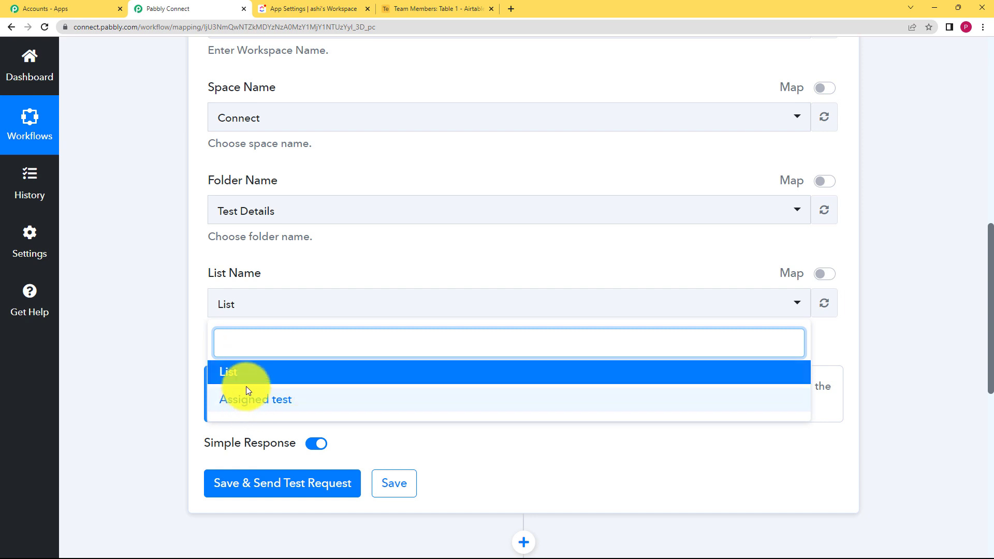
pyautogui.click(197, 324)
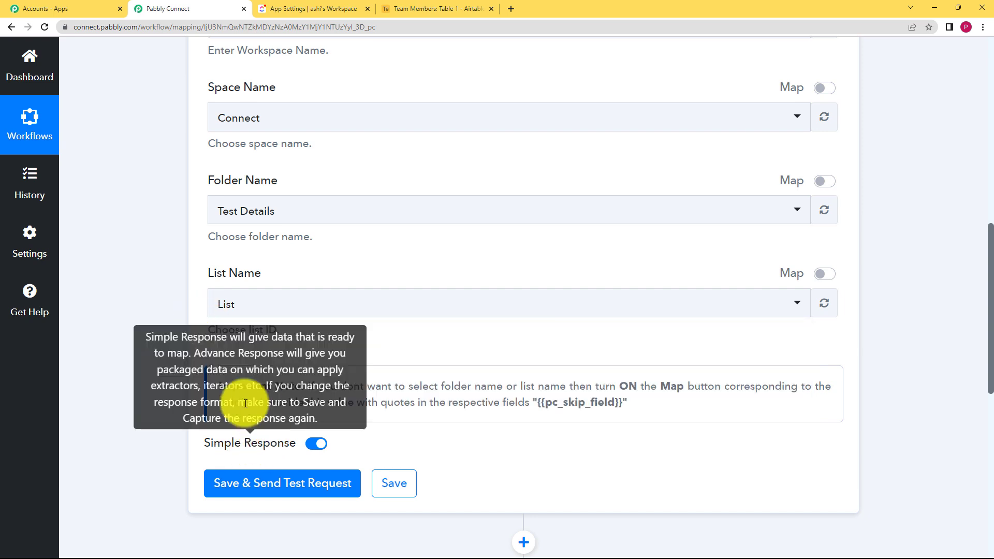
# Step: Check the task list in ClickUp, then save the trigger and send a test request to wait for a webhook
pyautogui.click(310, 9)
pyautogui.click(61, 102)
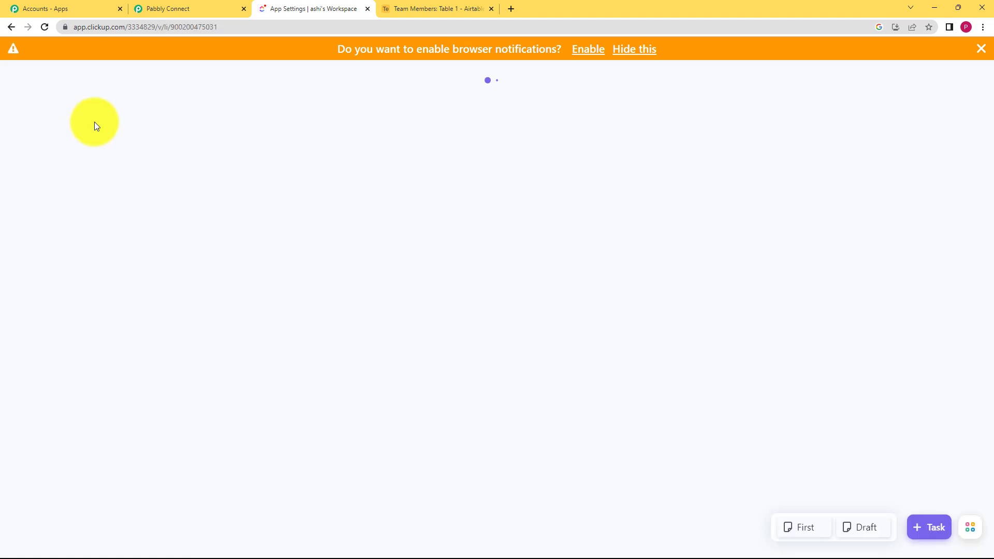
pyautogui.click(218, 9)
pyautogui.click(278, 496)
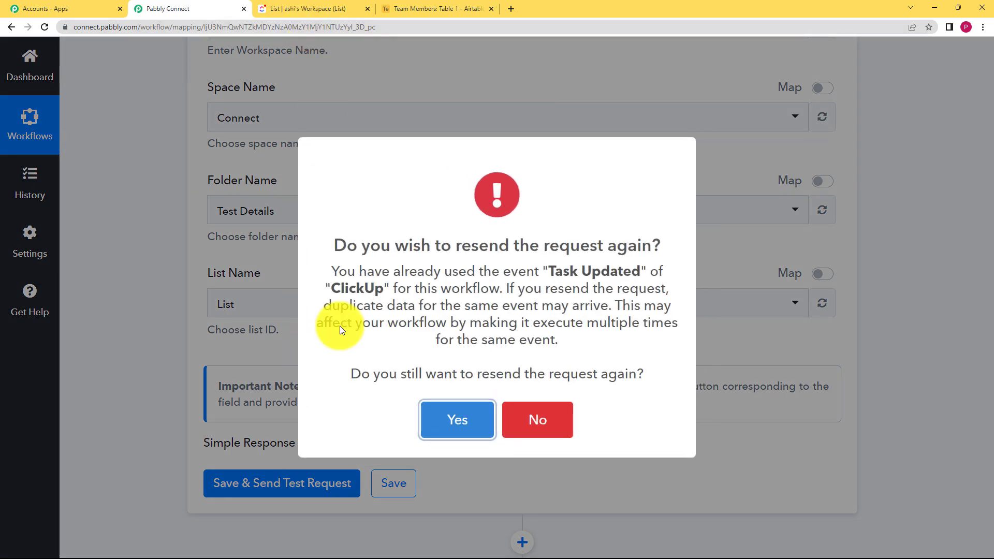
pyautogui.click(434, 419)
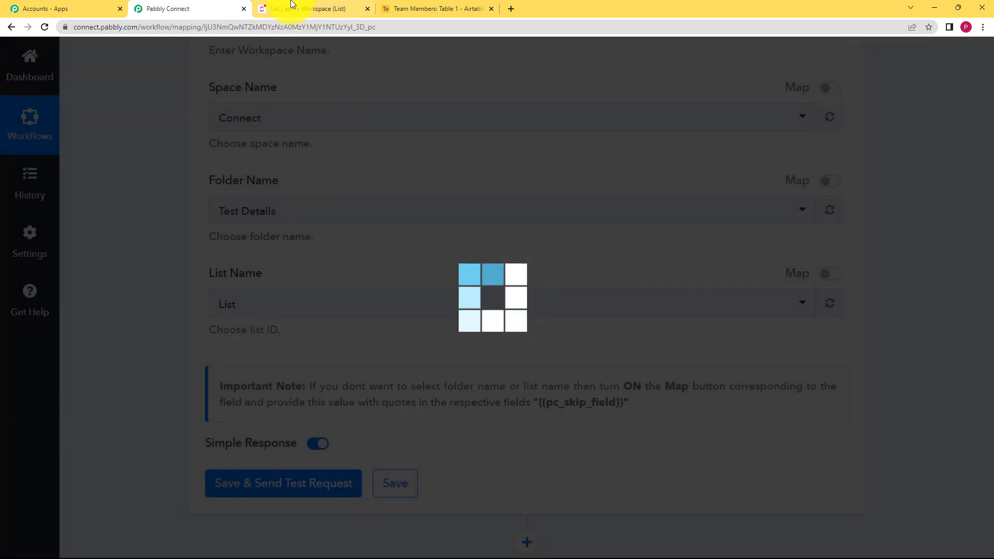
# Step: Change the status of the task "Prepare a ppt on how to be more creative" to SEND ASSESSMENT
pyautogui.click(292, 5)
pyautogui.click(296, 275)
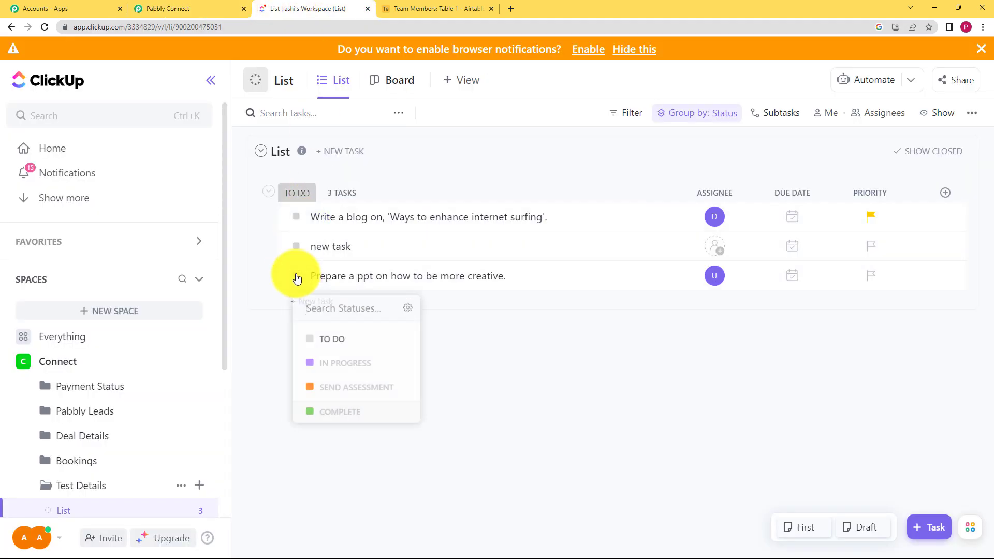
pyautogui.click(329, 395)
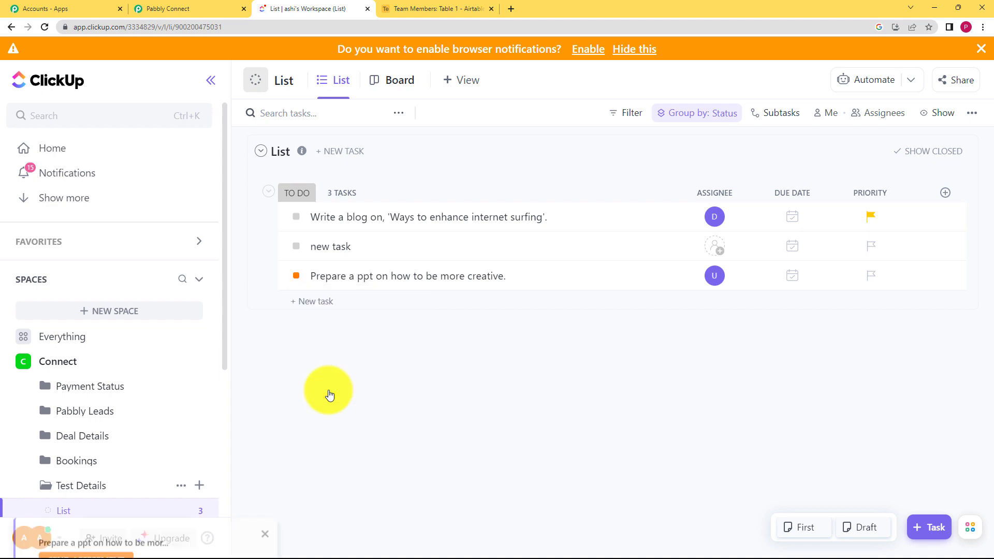
pyautogui.click(266, 444)
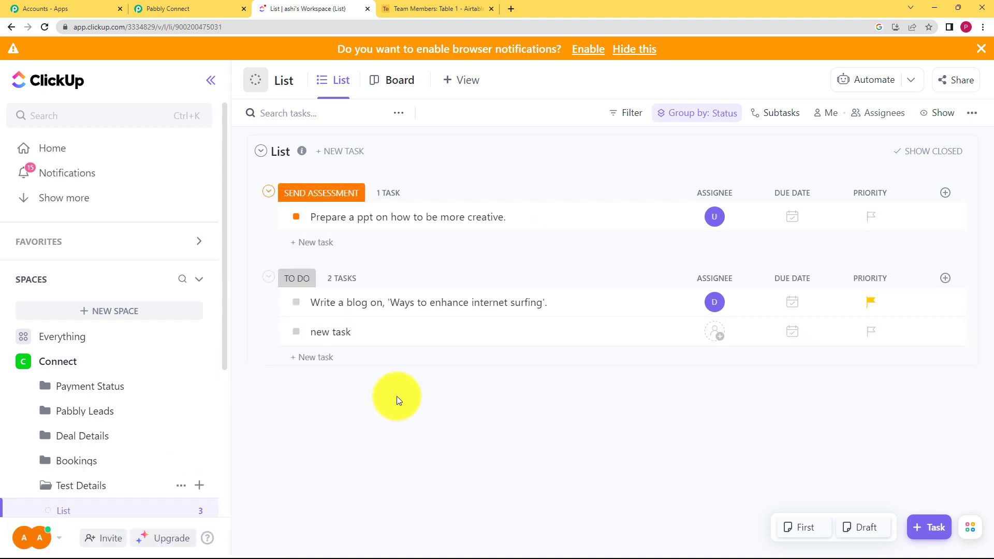
pyautogui.click(197, 8)
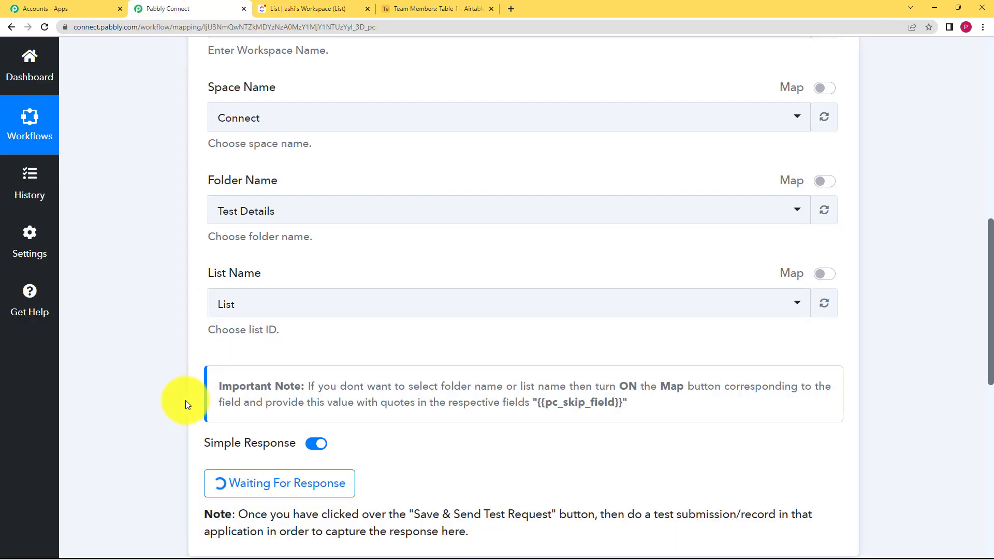
# Step: Examine the captured trigger response, including the before and after status fields and the event
pyautogui.scroll(-3, 179, 405)
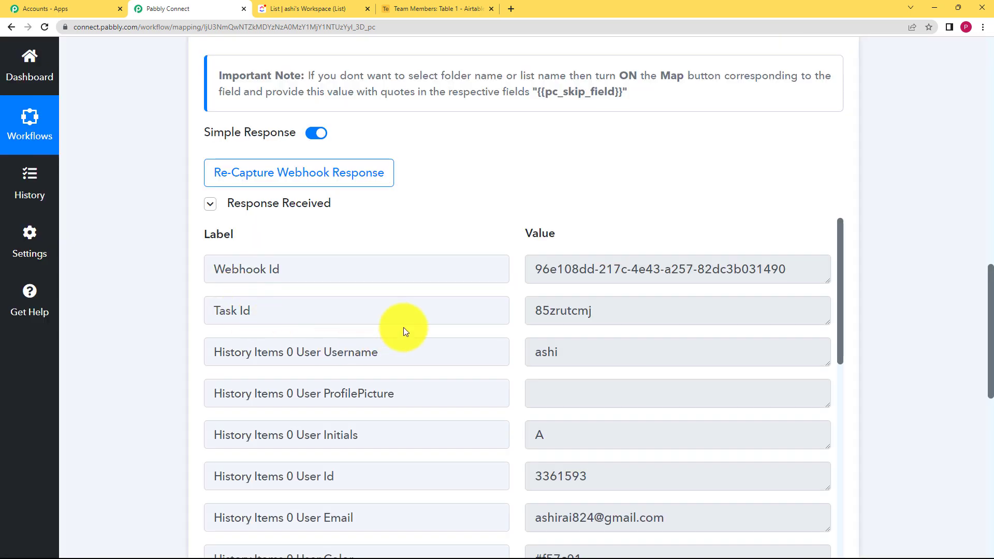
pyautogui.scroll(-9, 490, 350)
pyautogui.scroll(-2, 490, 351)
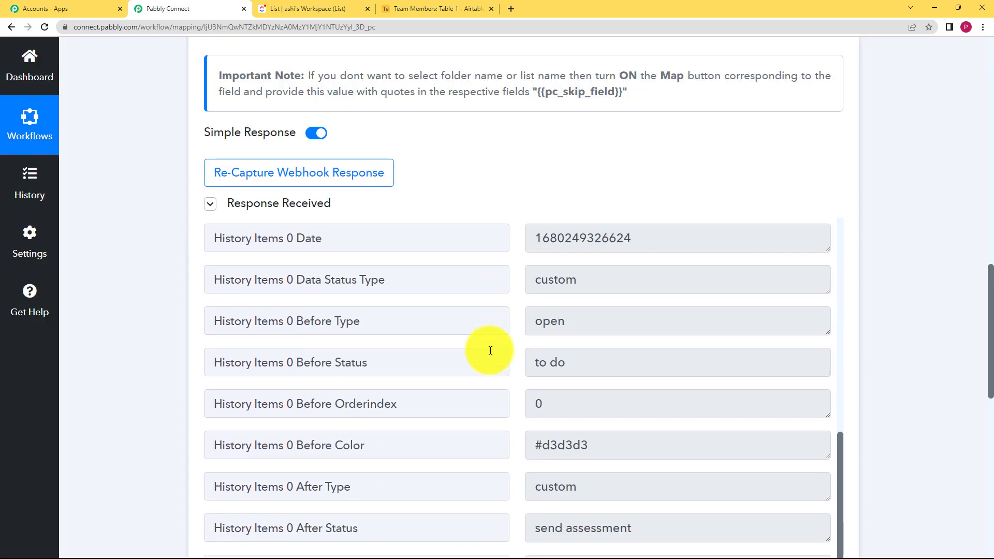
pyautogui.moveTo(381, 322); pyautogui.dragTo(261, 322)
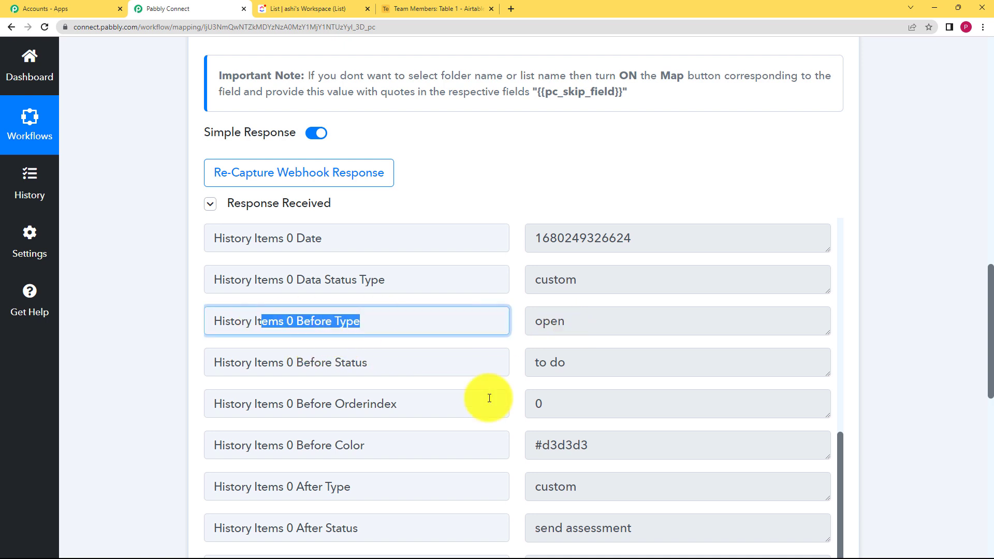
pyautogui.scroll(-1, 550, 439)
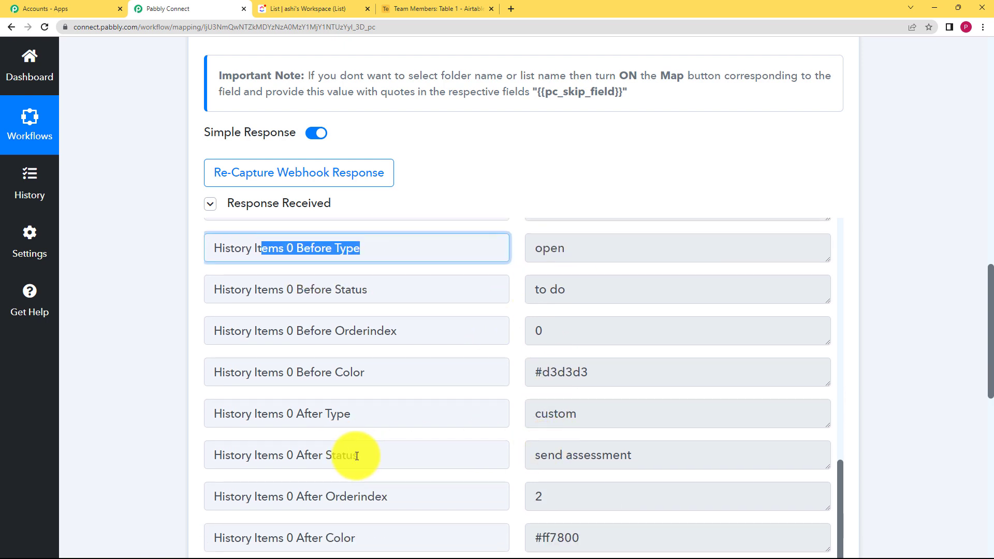
pyautogui.moveTo(356, 455); pyautogui.dragTo(284, 455)
pyautogui.moveTo(645, 467); pyautogui.dragTo(499, 472)
pyautogui.scroll(-3, 500, 473)
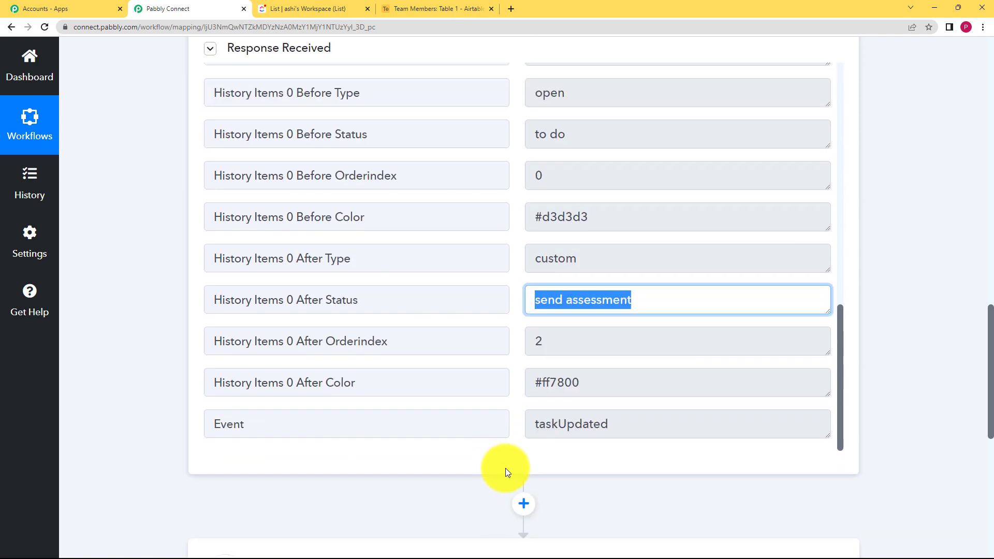
pyautogui.moveTo(629, 424); pyautogui.dragTo(506, 455)
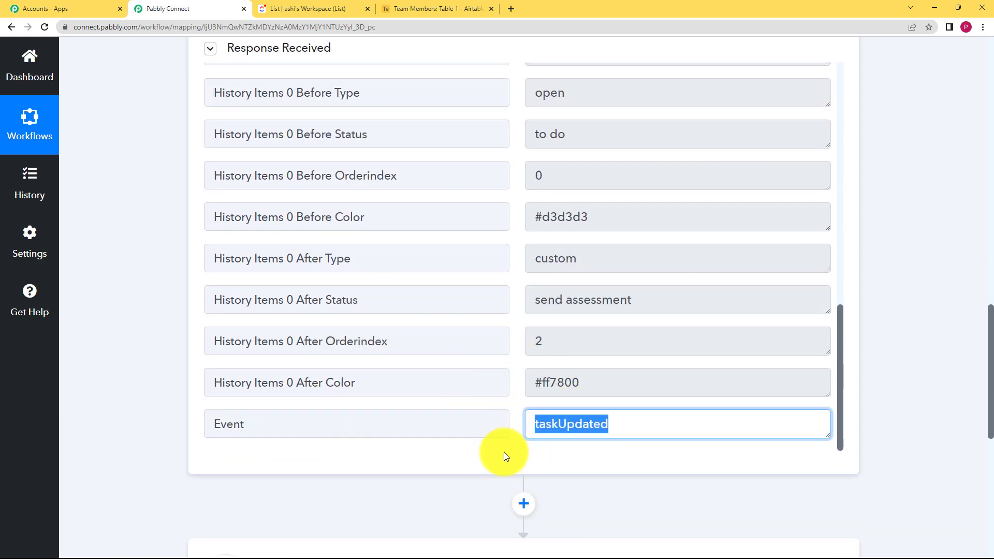
pyautogui.scroll(20, 169, 238)
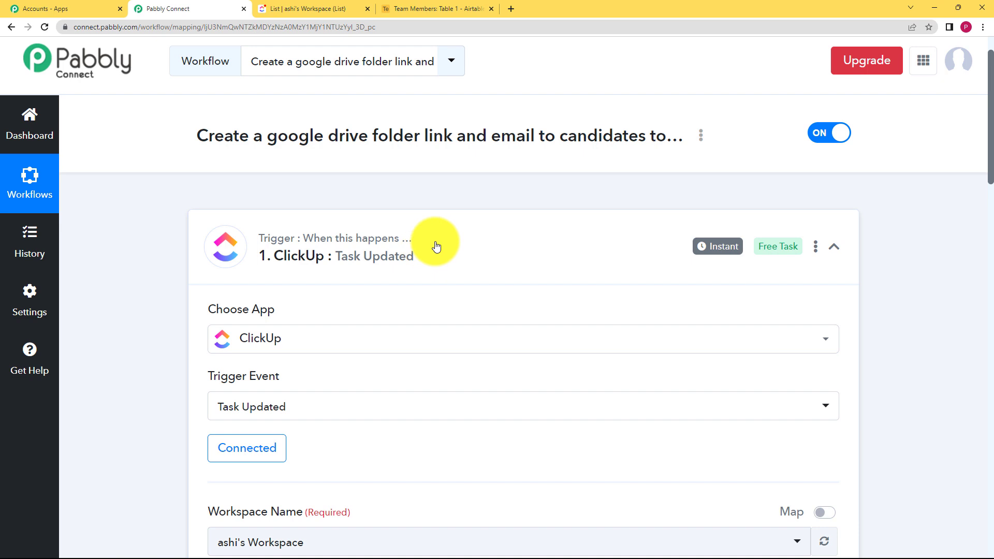
# Step: Open the second workflow step and choose ClickUp as the action app
pyautogui.click(437, 247)
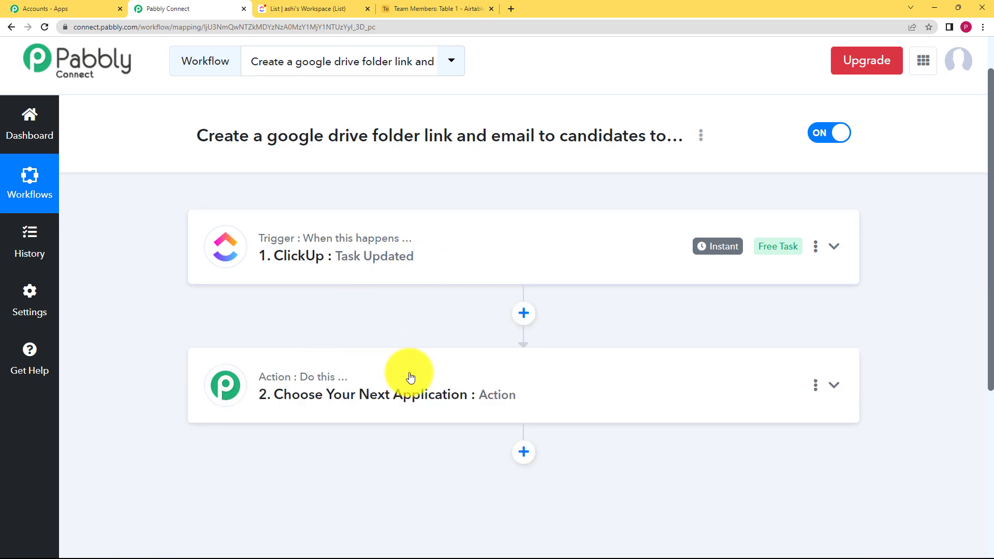
pyautogui.click(408, 378)
pyautogui.scroll(-3, 215, 436)
pyautogui.click(254, 329)
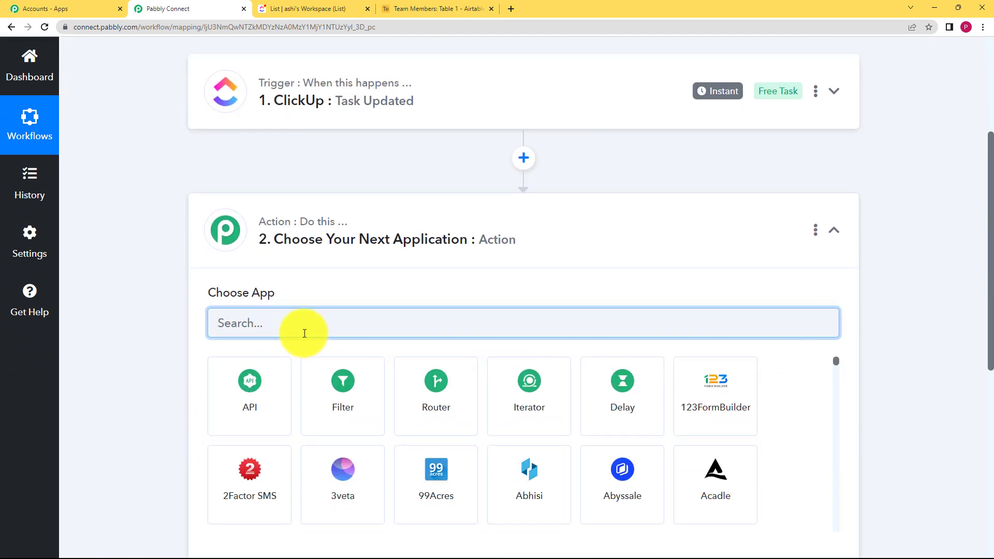
pyautogui.write('click')
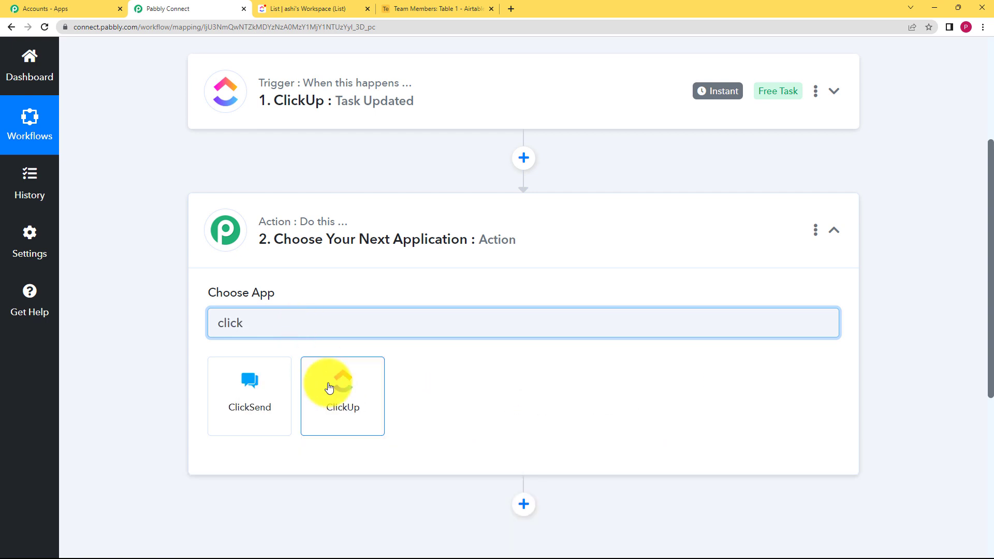
pyautogui.click(329, 387)
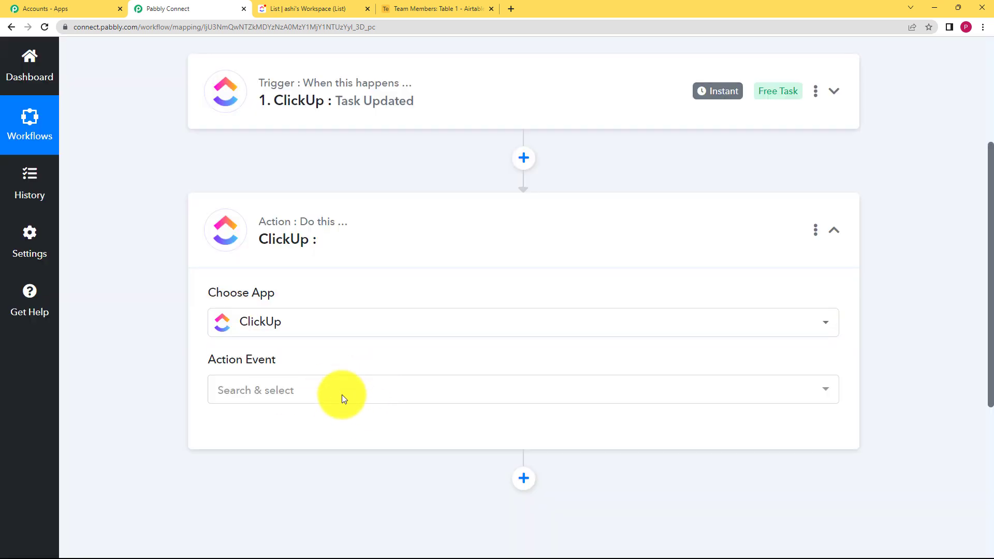
# Step: Set the action event to Find Task by Task Id and connect it with the existing ClickUp connection
pyautogui.click(260, 400)
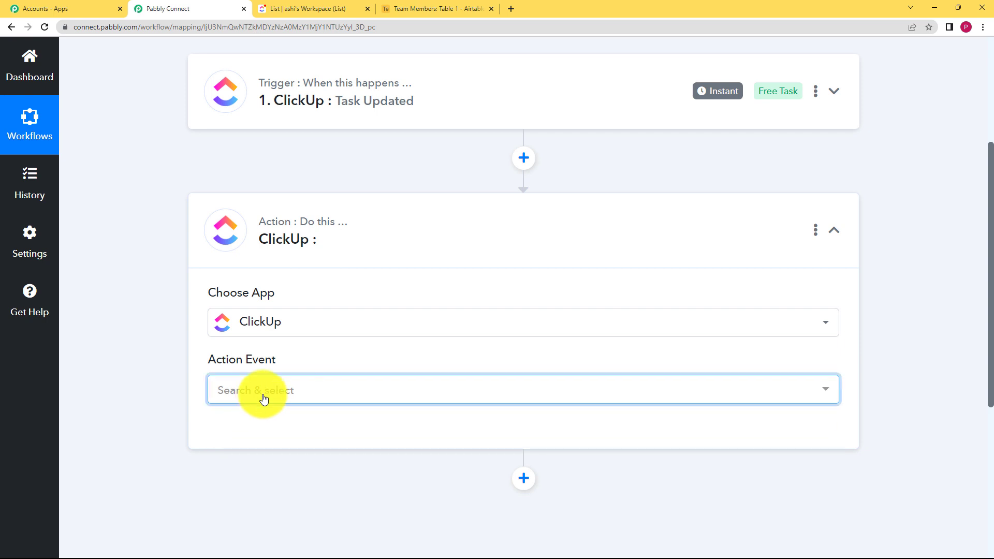
pyautogui.scroll(-10, 339, 236)
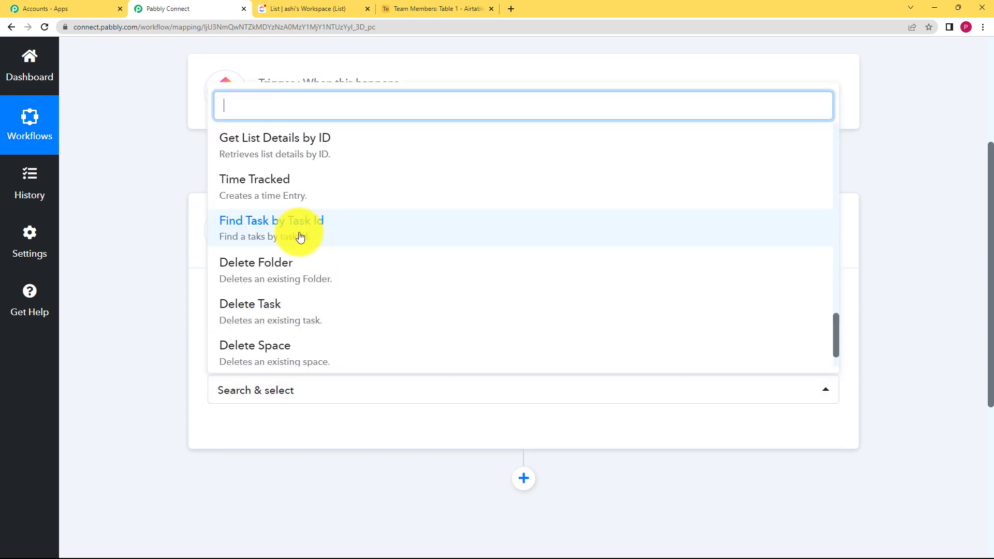
pyautogui.click(332, 236)
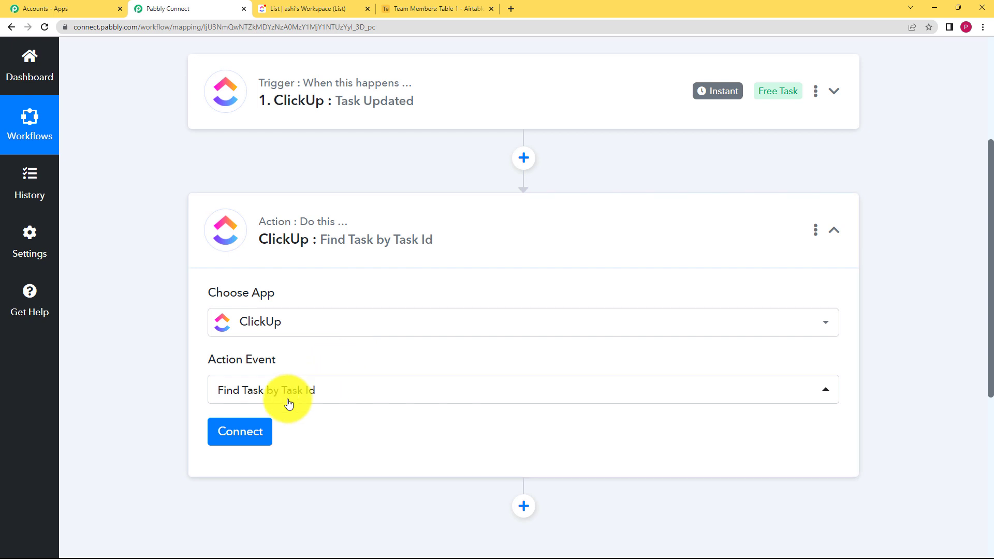
pyautogui.click(252, 430)
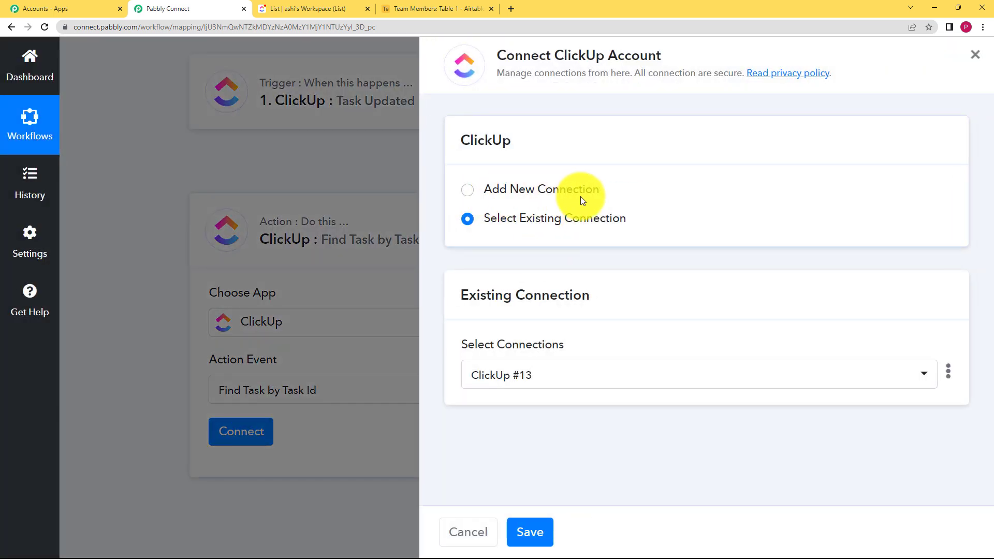
pyautogui.click(531, 532)
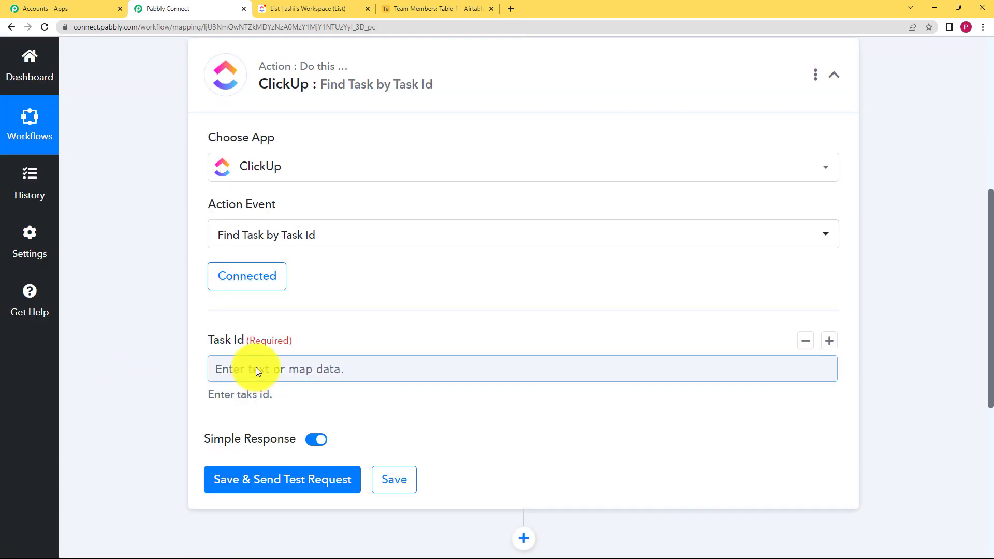
# Step: Map the trigger's Task Id into the Task Id field and send a test request
pyautogui.click(256, 369)
pyautogui.click(281, 479)
pyautogui.scroll(-3, 299, 395)
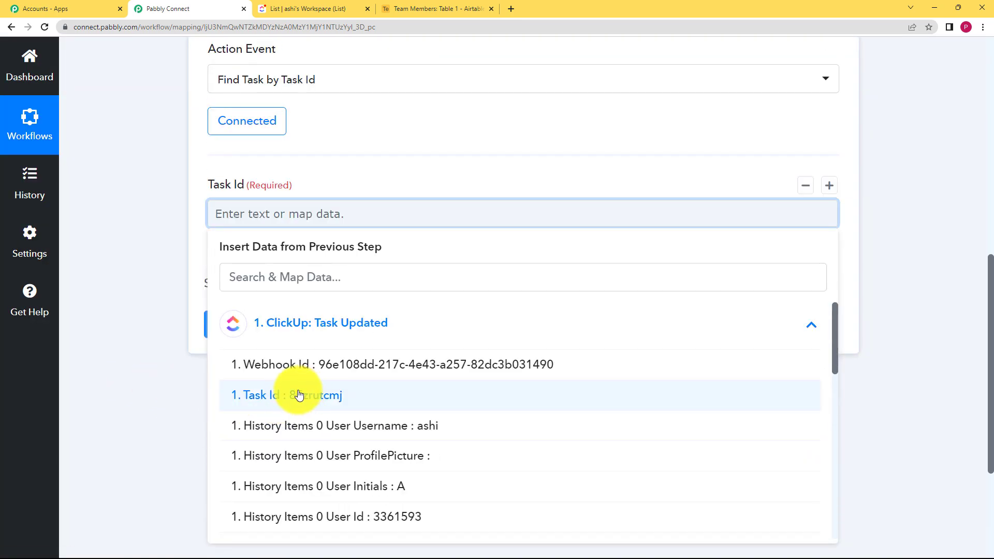
pyautogui.click(316, 403)
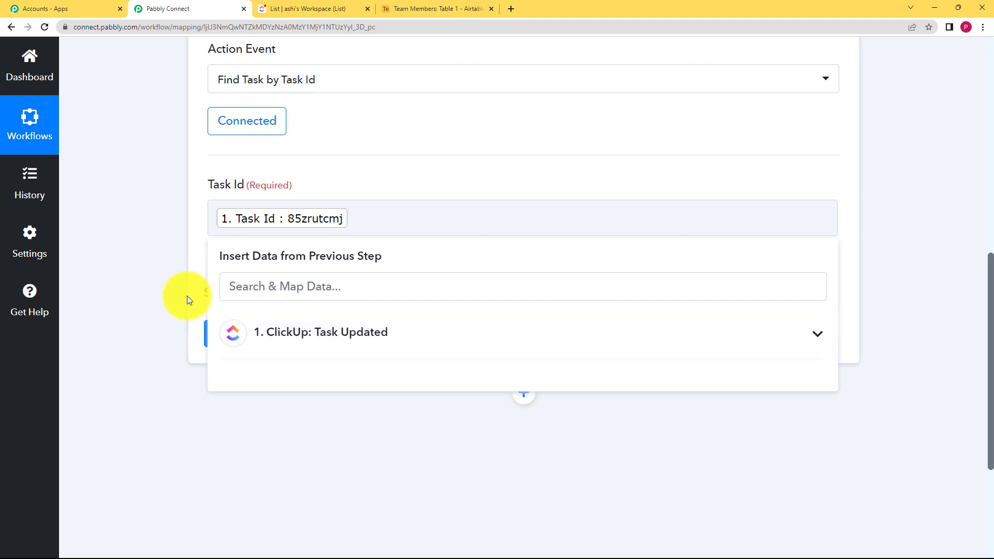
pyautogui.click(188, 296)
pyautogui.click(290, 334)
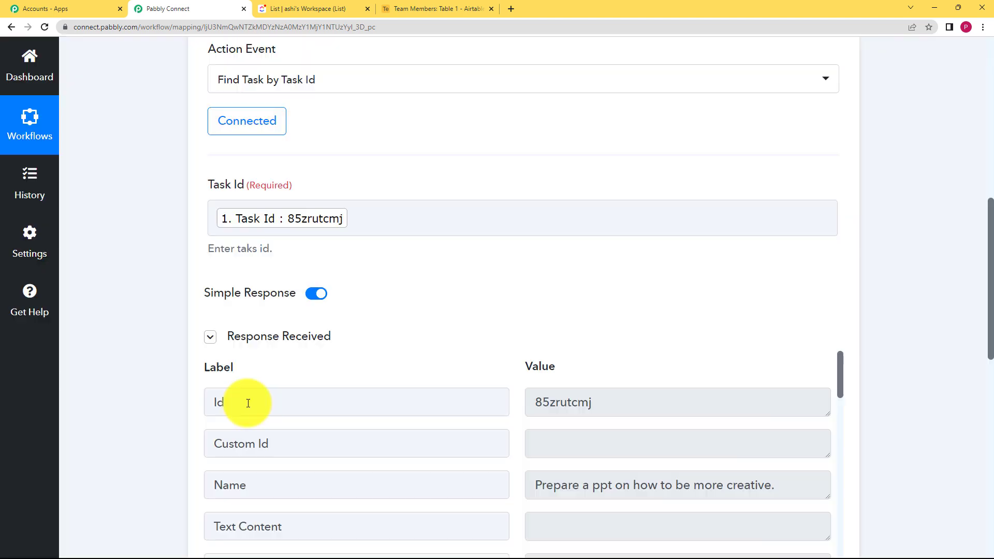
# Step: Review the found task's response fields such as the assignee's email, then send the test request again
pyautogui.scroll(-2, 220, 351)
pyautogui.scroll(-2, 219, 352)
pyautogui.scroll(-8, 595, 404)
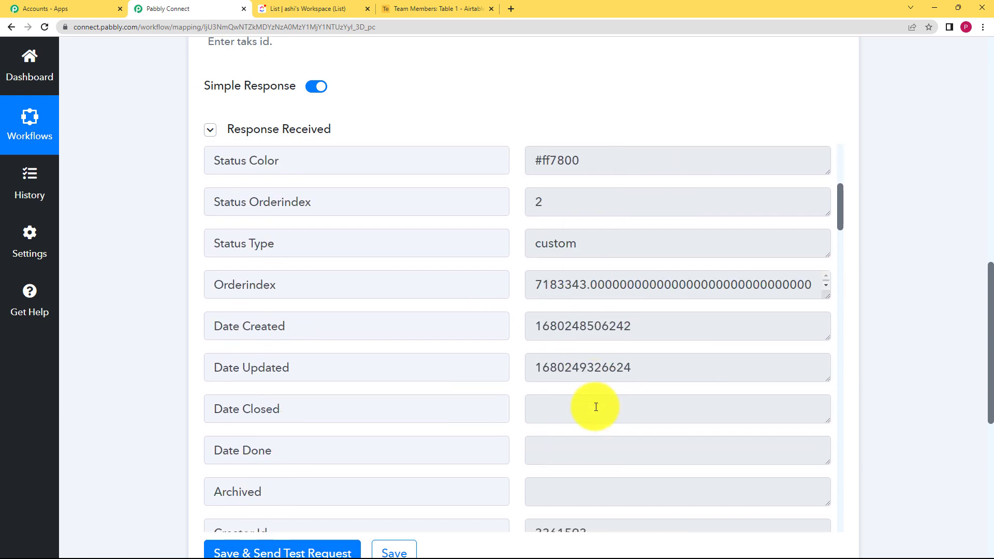
pyautogui.scroll(-8, 595, 404)
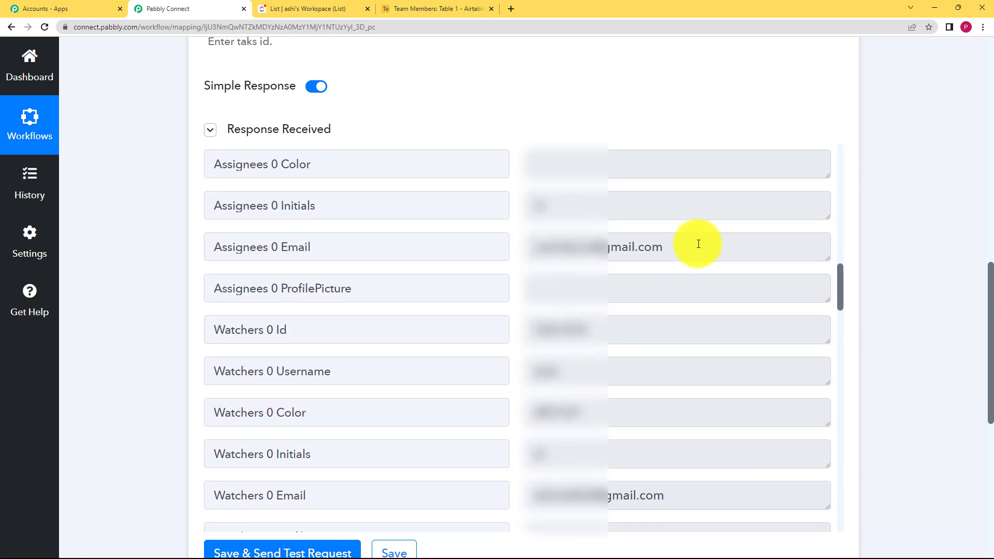
pyautogui.tripleClick(699, 246)
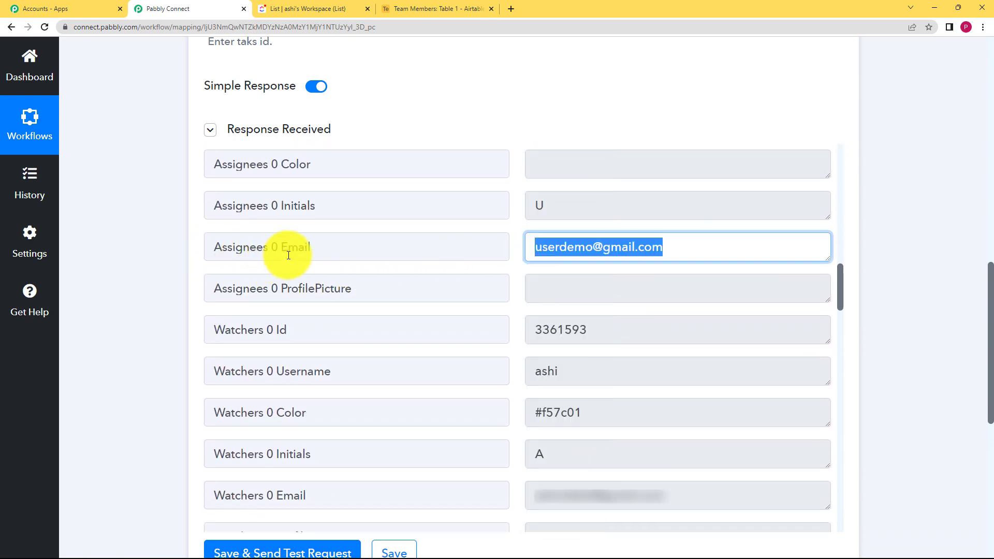
pyautogui.scroll(-3, 173, 331)
pyautogui.click(397, 398)
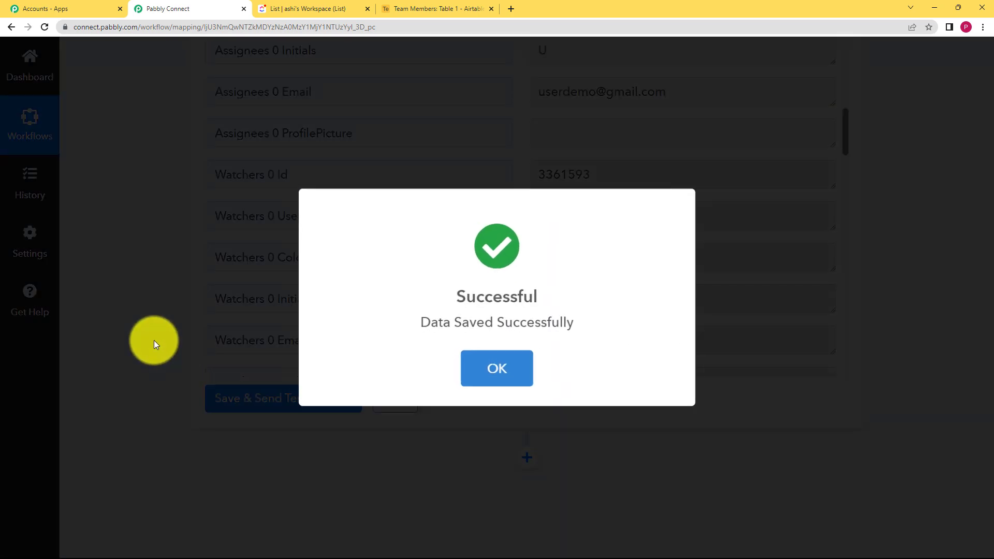
# Step: Add a new action step after the Find Task step and choose Filter as its app
pyautogui.click(153, 341)
pyautogui.scroll(10, 112, 279)
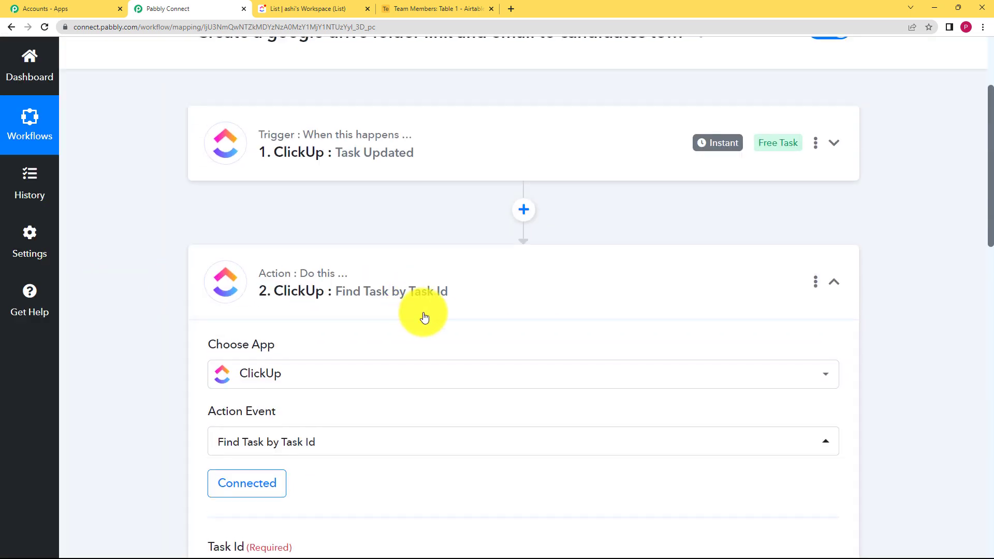
pyautogui.click(259, 284)
pyautogui.scroll(-2, 524, 260)
pyautogui.click(525, 245)
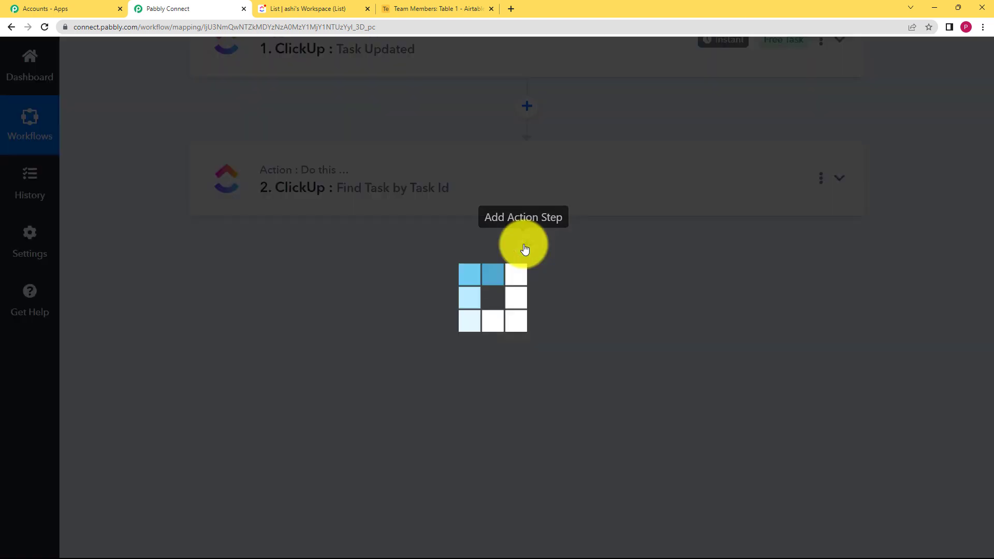
pyautogui.click(366, 414)
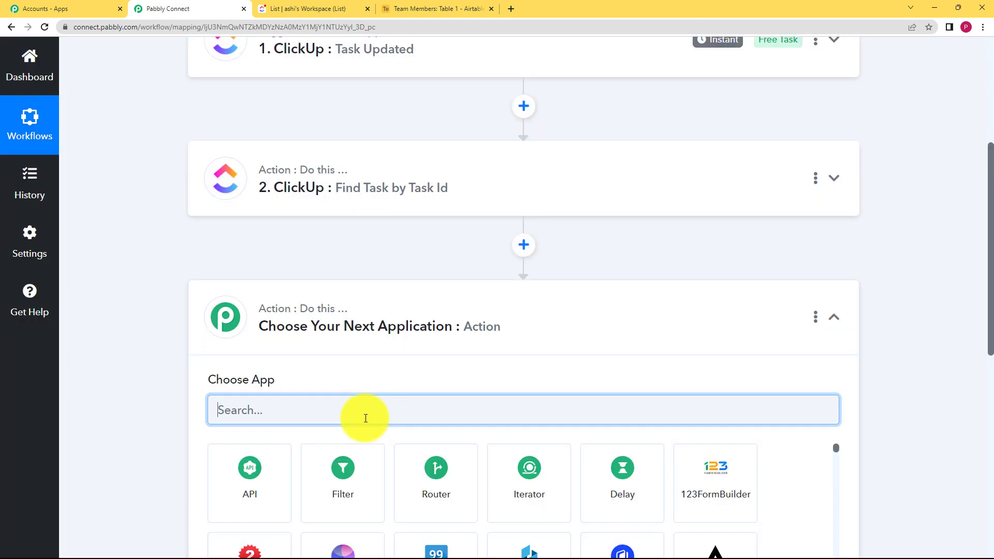
pyautogui.write('filter')
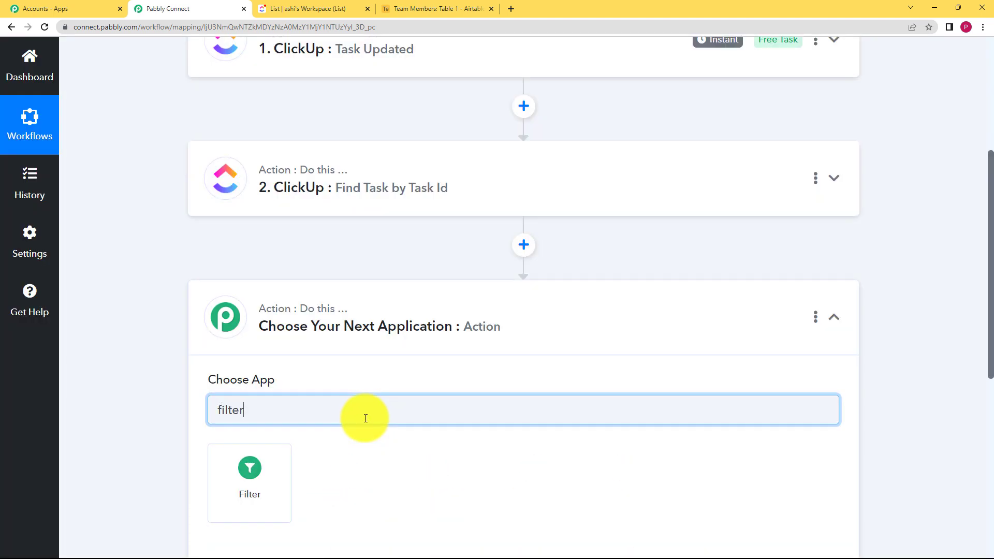
pyautogui.click(265, 482)
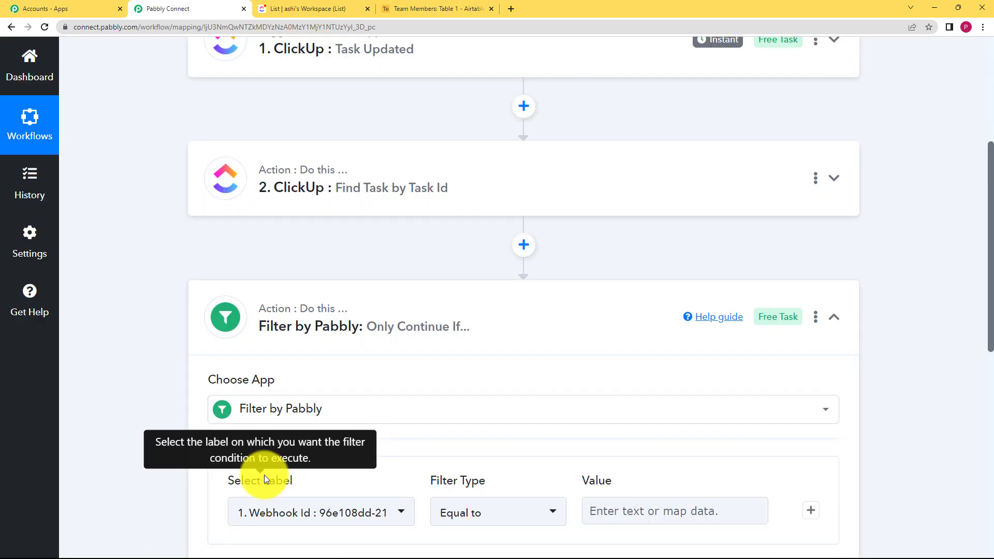
# Step: Set the filter's label to the trigger's History Items 0 After Status field
pyautogui.scroll(-2, 172, 364)
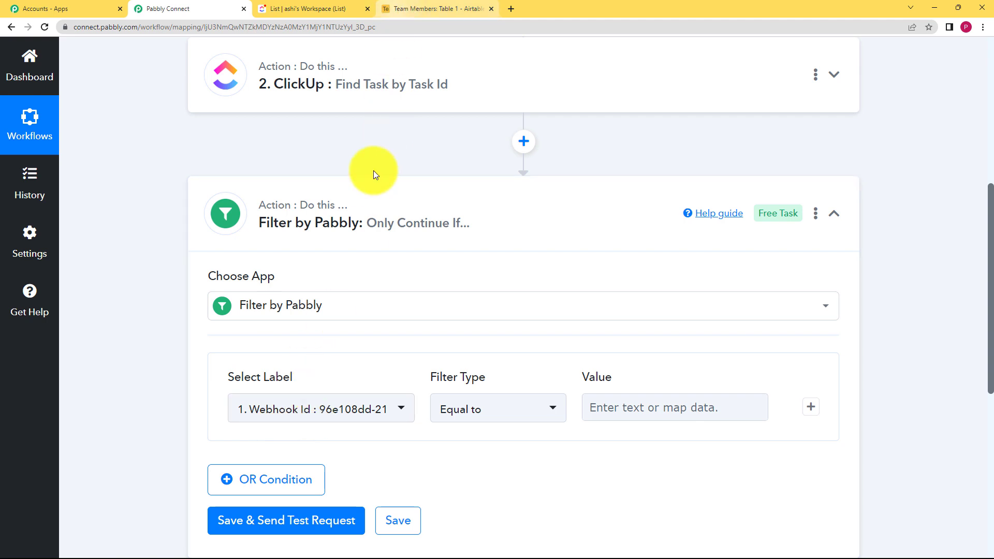
pyautogui.click(343, 414)
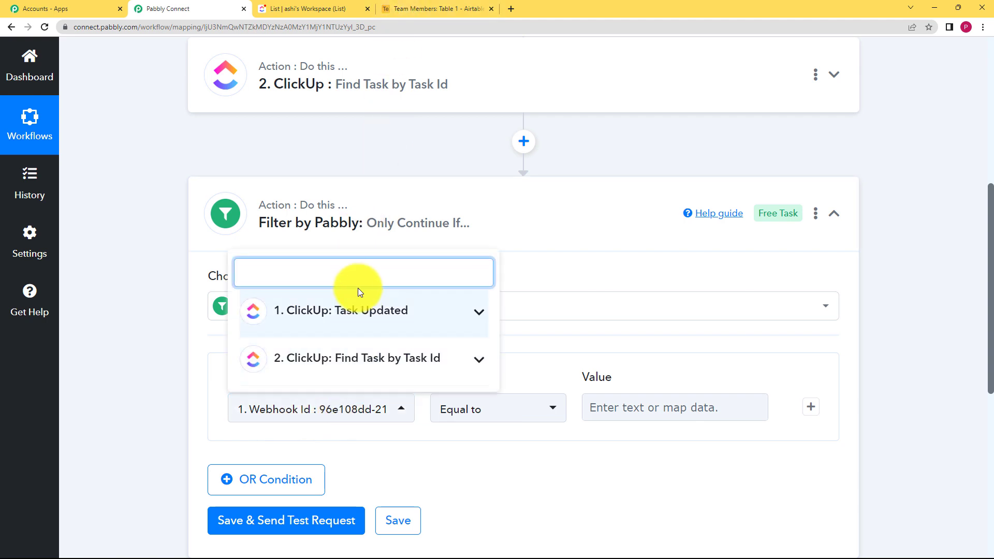
pyautogui.click(362, 307)
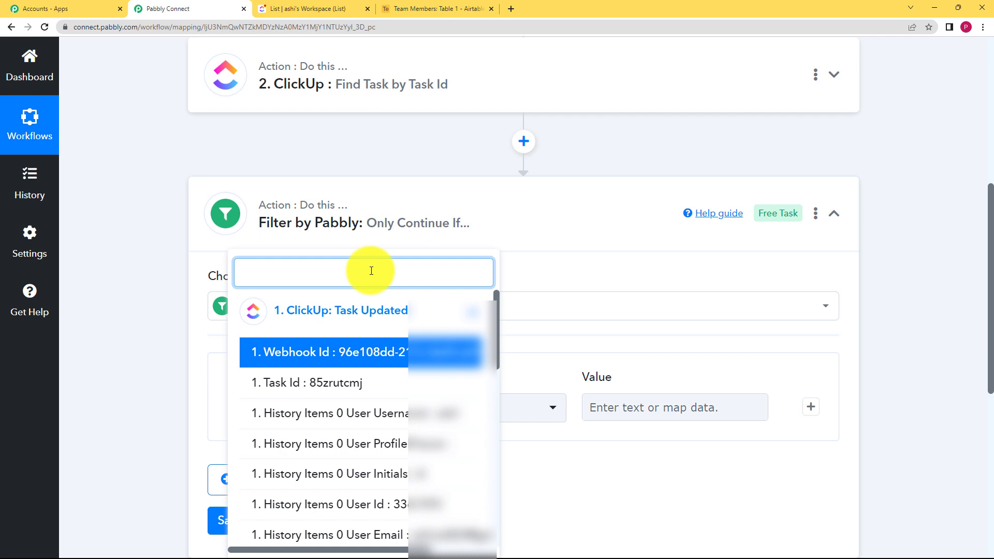
pyautogui.write('stat')
pyautogui.scroll(-1, 390, 311)
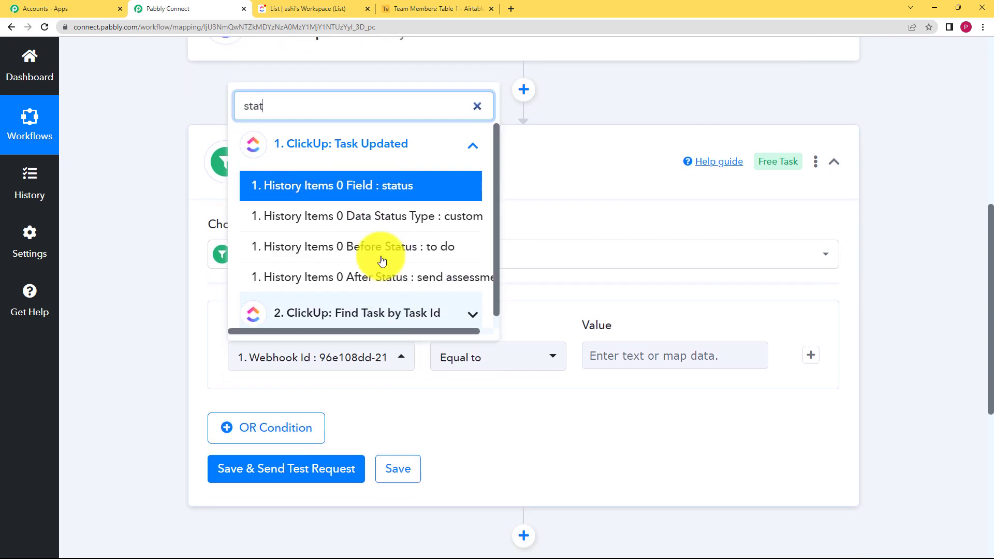
pyautogui.click(393, 279)
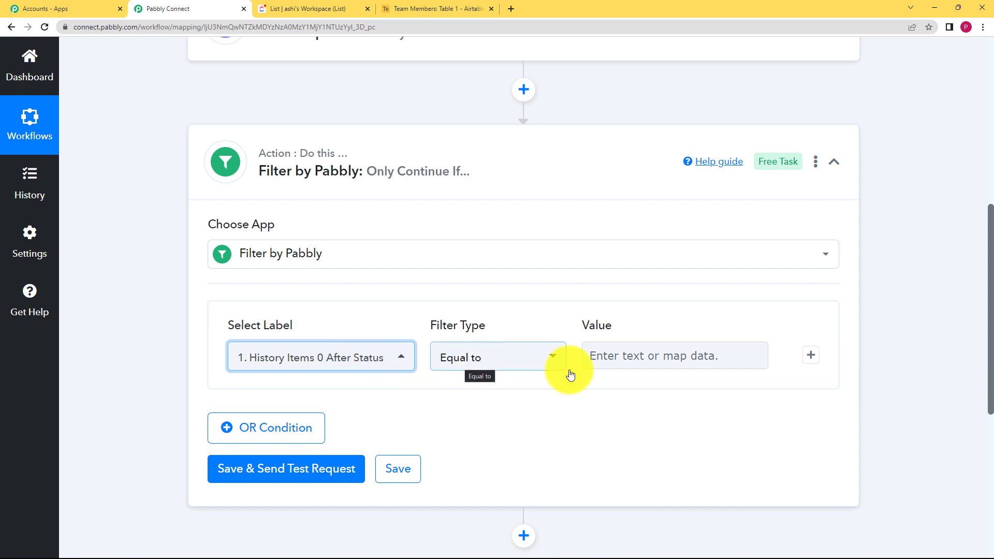
# Step: Map the trigger's History Items 0 After Status value into the filter's Value field, keeping Equal to
pyautogui.click(640, 362)
pyautogui.click(656, 415)
pyautogui.write('sta')
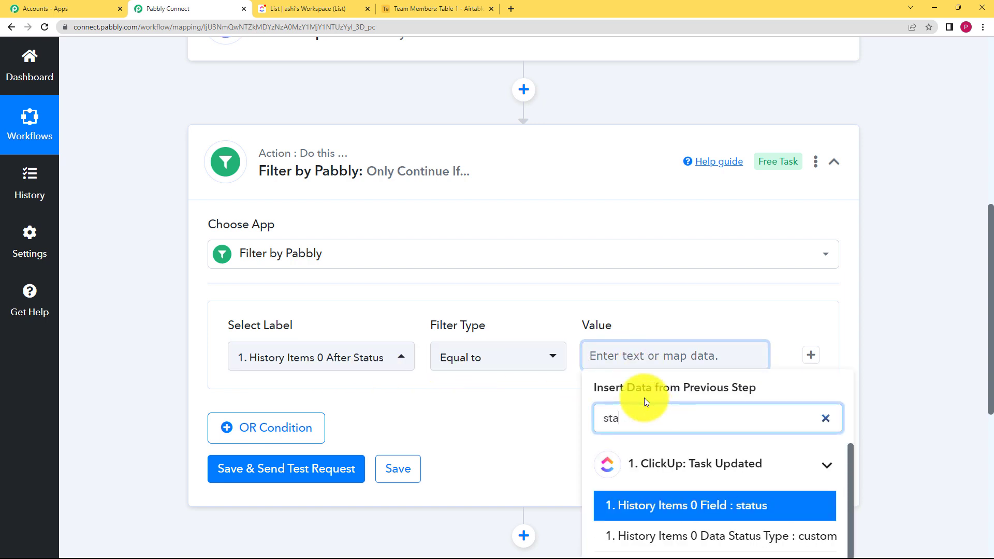
pyautogui.write('t')
pyautogui.scroll(-2, 738, 486)
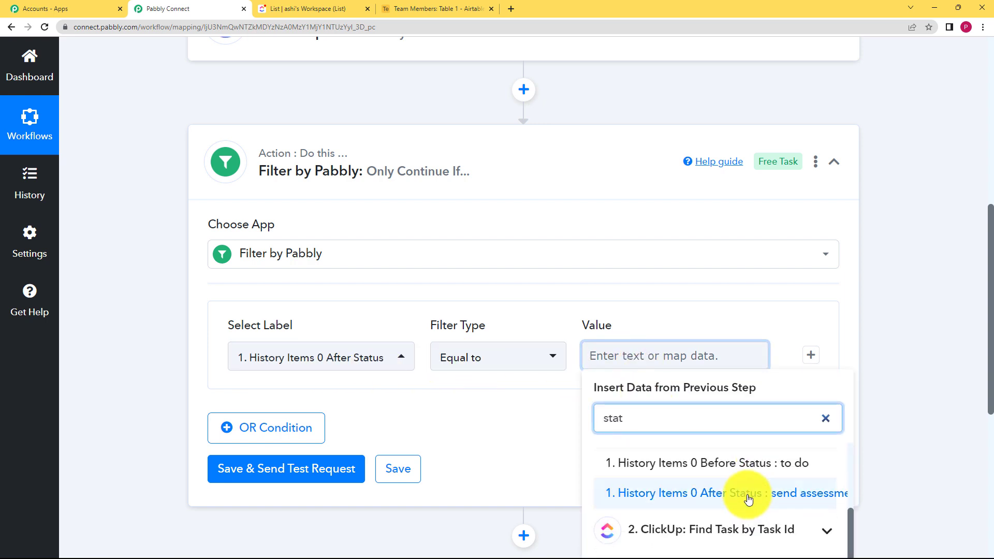
pyautogui.click(748, 499)
pyautogui.click(564, 435)
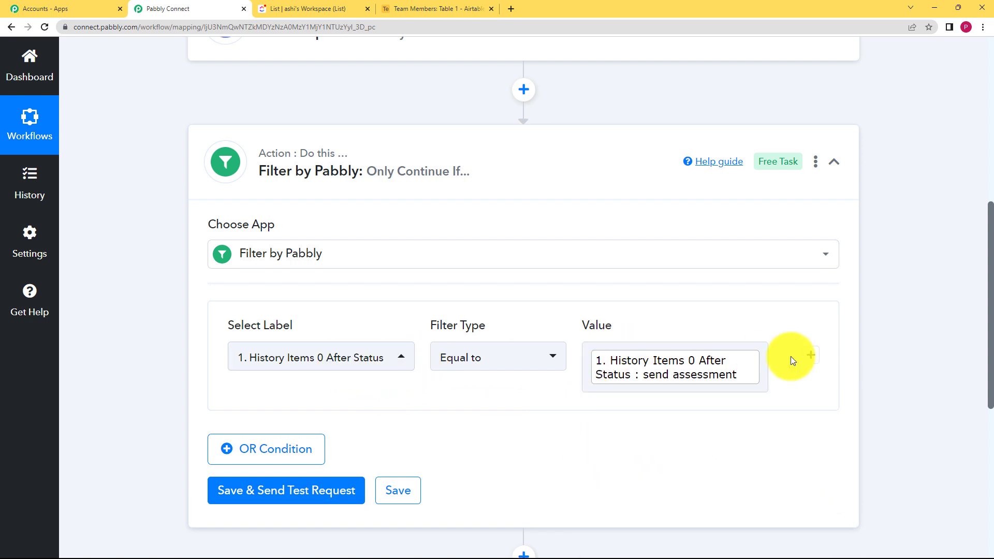
# Step: Send a test request for the filter condition and save the filter step
pyautogui.click(295, 485)
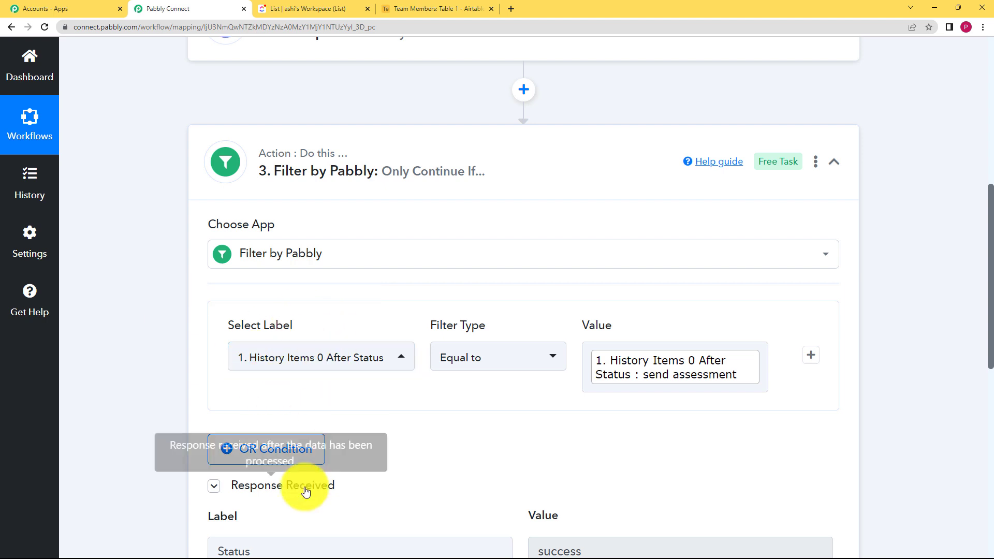
pyautogui.scroll(-3, 306, 492)
pyautogui.moveTo(595, 397); pyautogui.dragTo(501, 403)
pyautogui.click(488, 347)
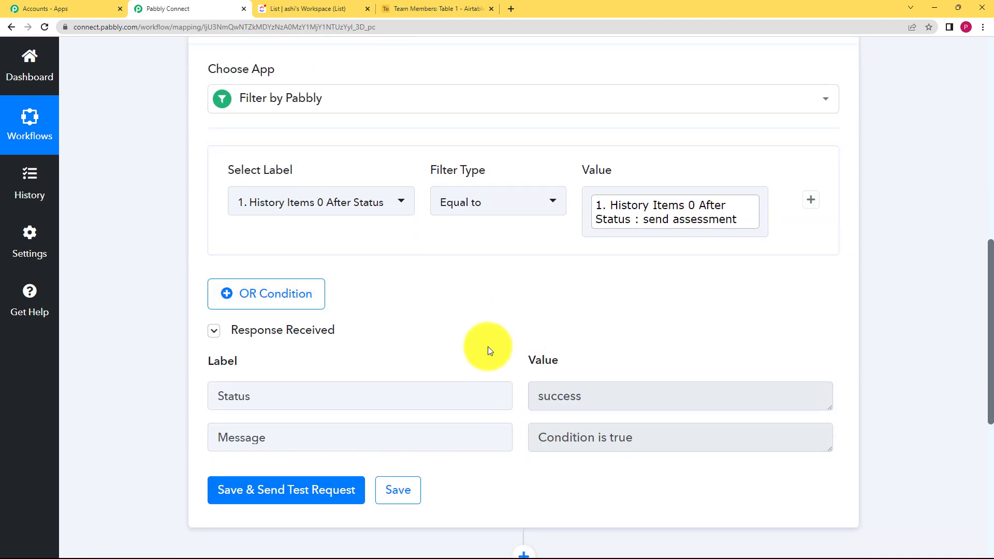
pyautogui.click(404, 505)
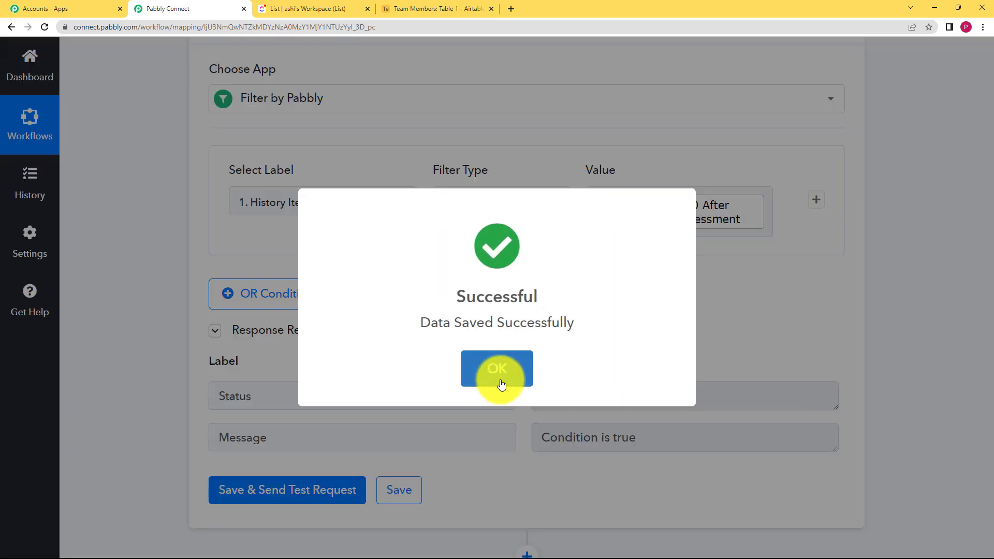
pyautogui.click(500, 373)
# Step: Collapse the filter and add a fourth action step using Airtable as the app
pyautogui.scroll(5, 528, 226)
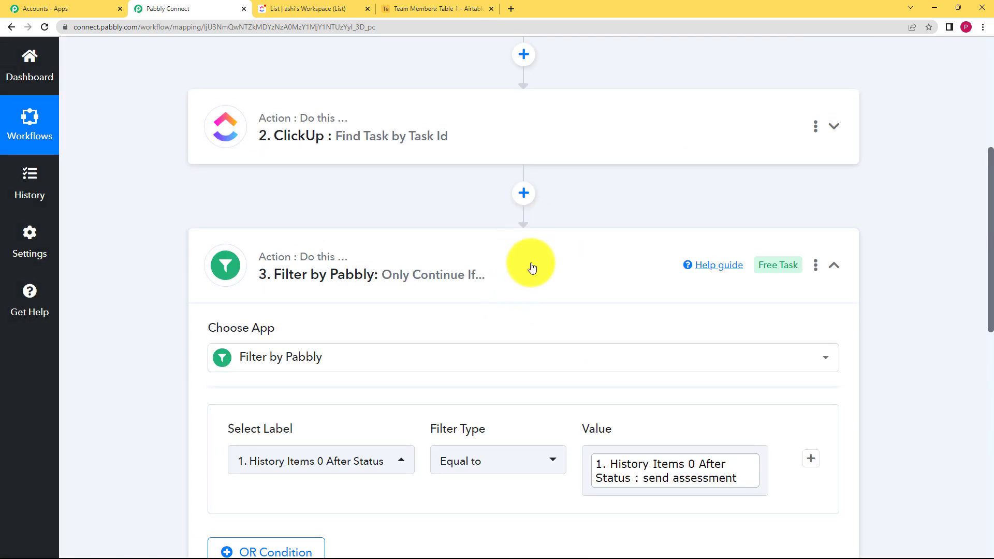
pyautogui.click(249, 235)
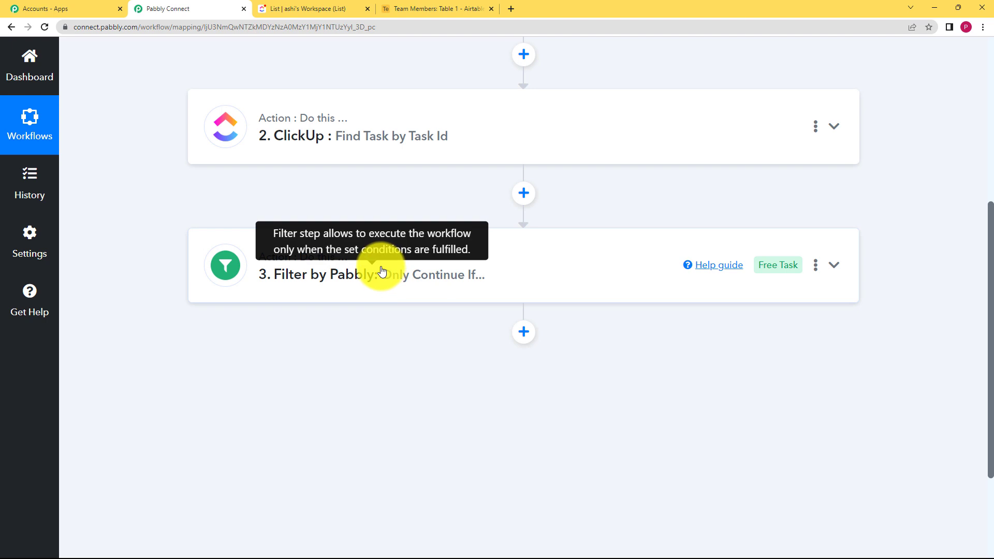
pyautogui.click(524, 332)
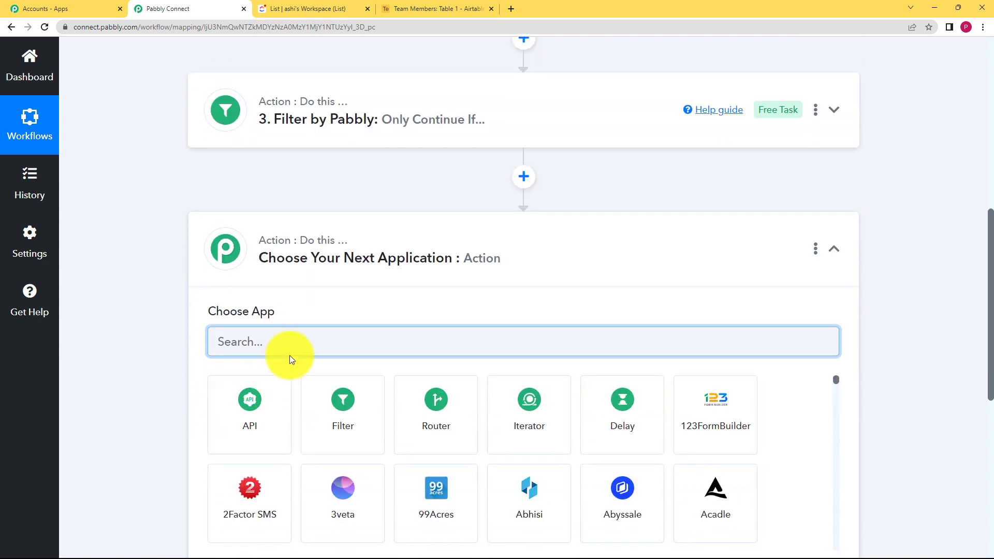
pyautogui.write('airta')
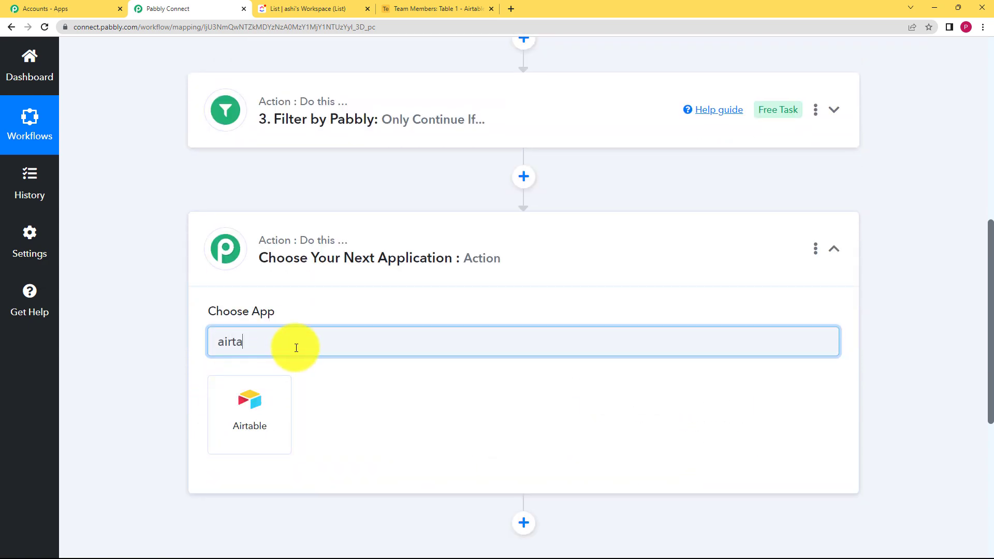
pyautogui.click(251, 399)
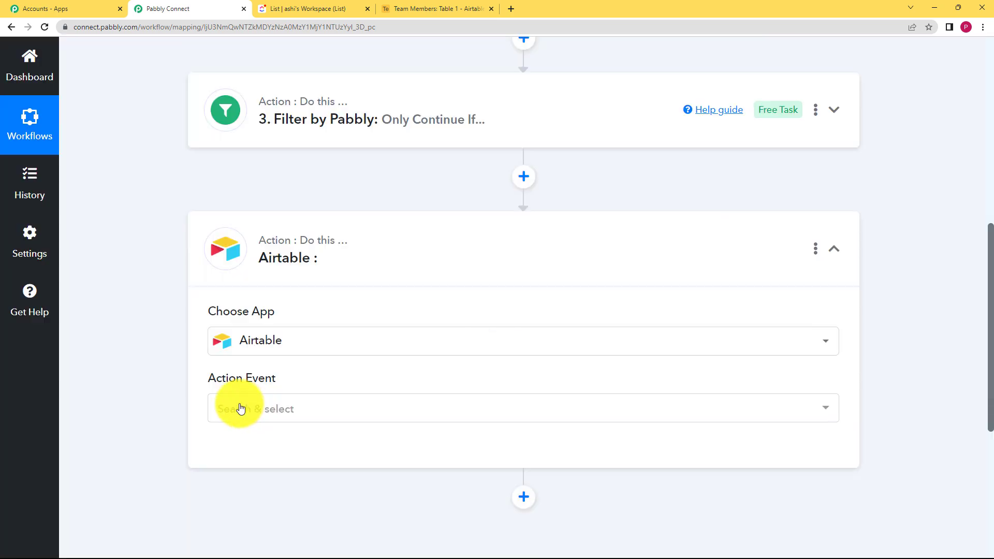
# Step: Set the Airtable action event to Search Record and start connecting an account
pyautogui.click(241, 409)
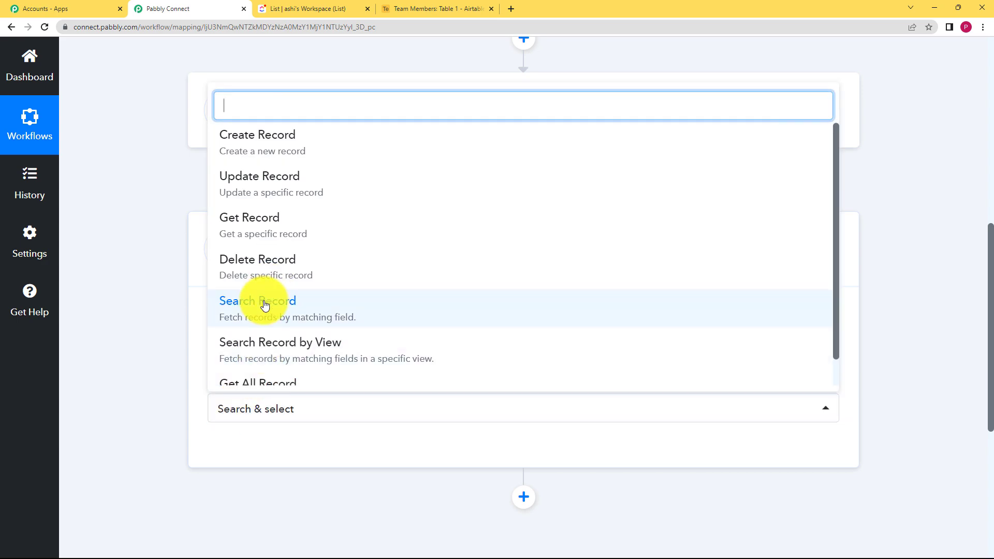
pyautogui.click(262, 306)
pyautogui.click(242, 450)
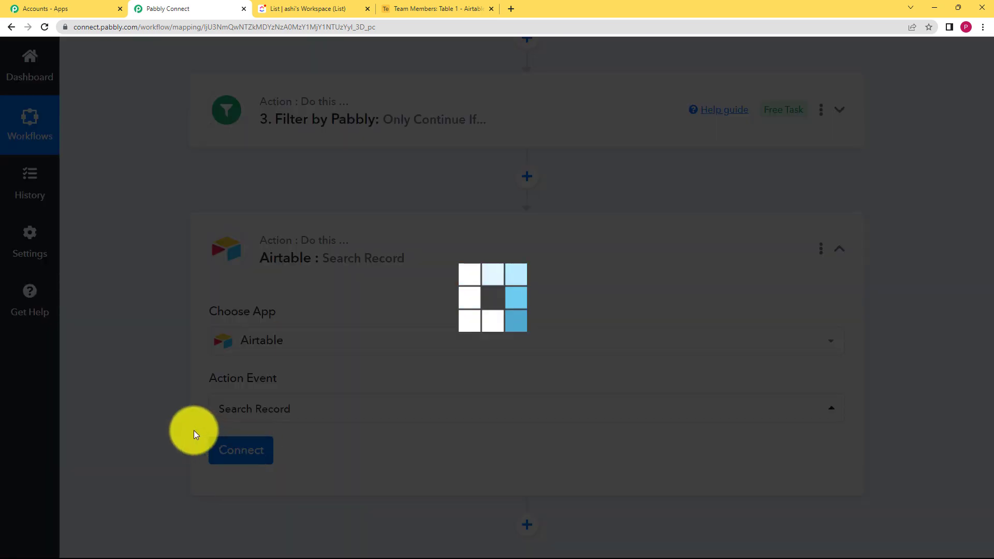
# Step: Choose to add a new Airtable connection and open the Developer Hub to get a personal access token
pyautogui.click(469, 193)
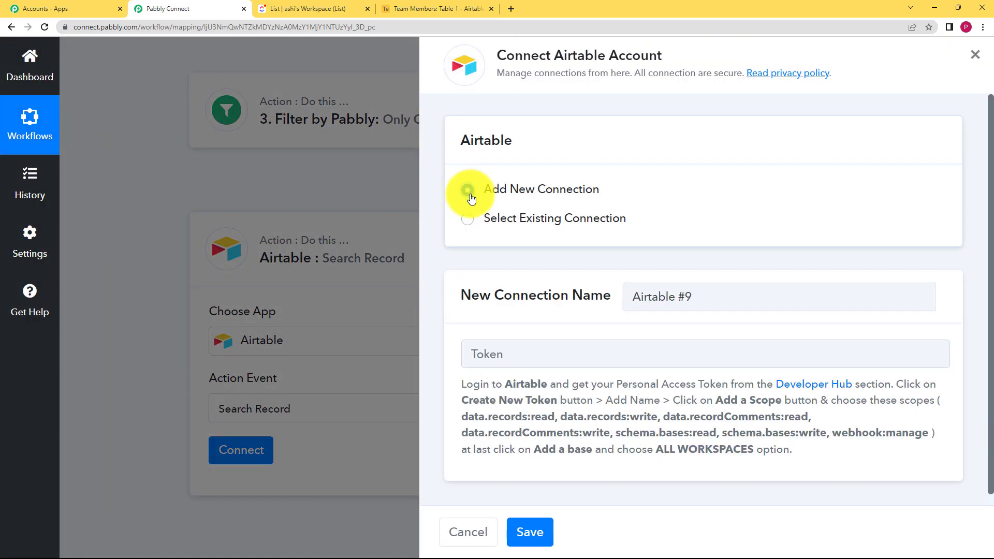
pyautogui.click(505, 357)
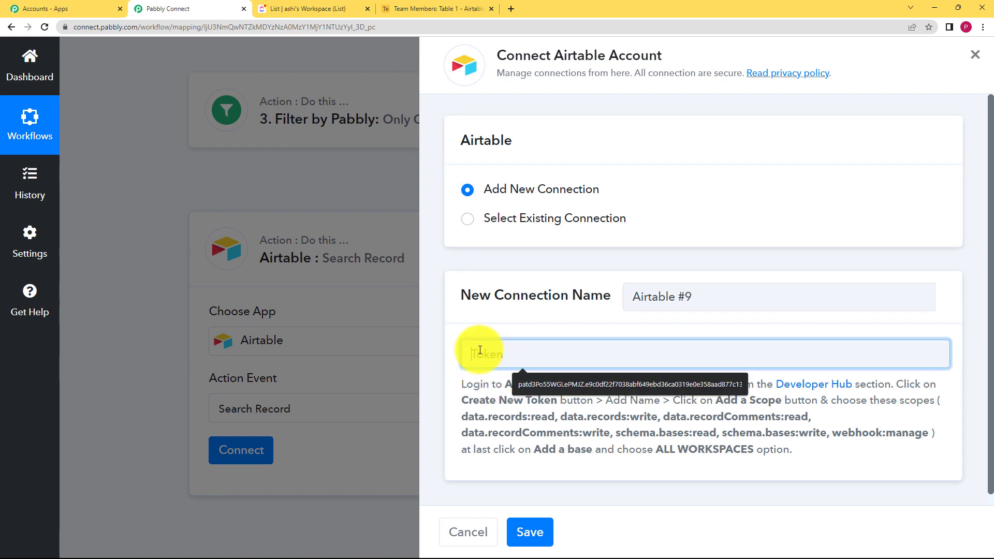
pyautogui.click(839, 386)
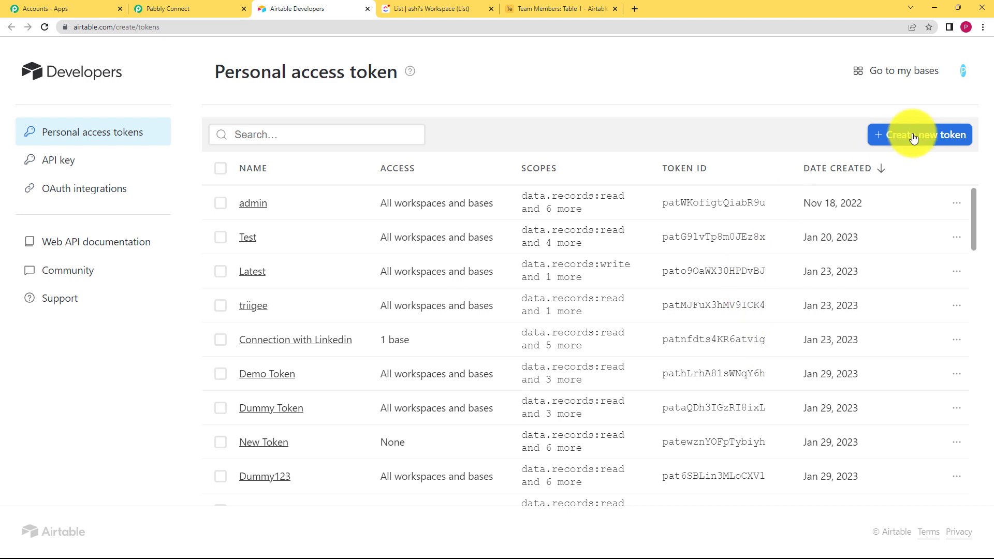
# Step: Create a new personal access token named clickup with the data.records:read and data.records:write scopes
pyautogui.click(914, 136)
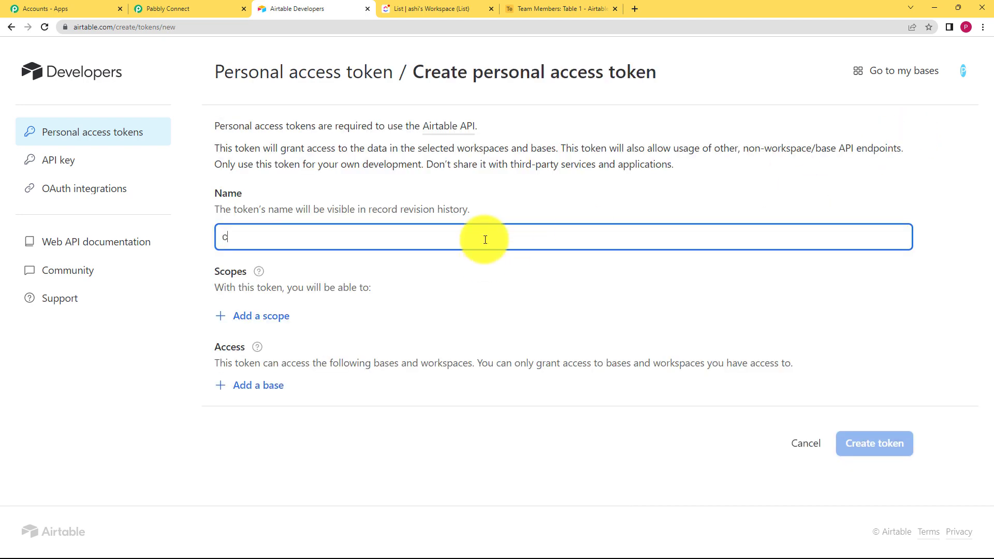
pyautogui.click(282, 316)
pyautogui.click(280, 406)
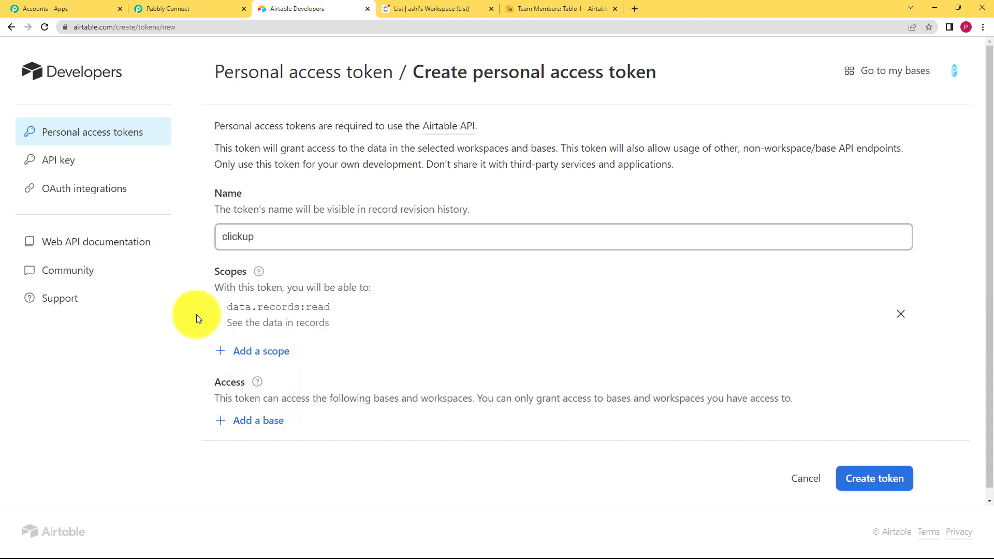
pyautogui.click(262, 351)
pyautogui.click(277, 429)
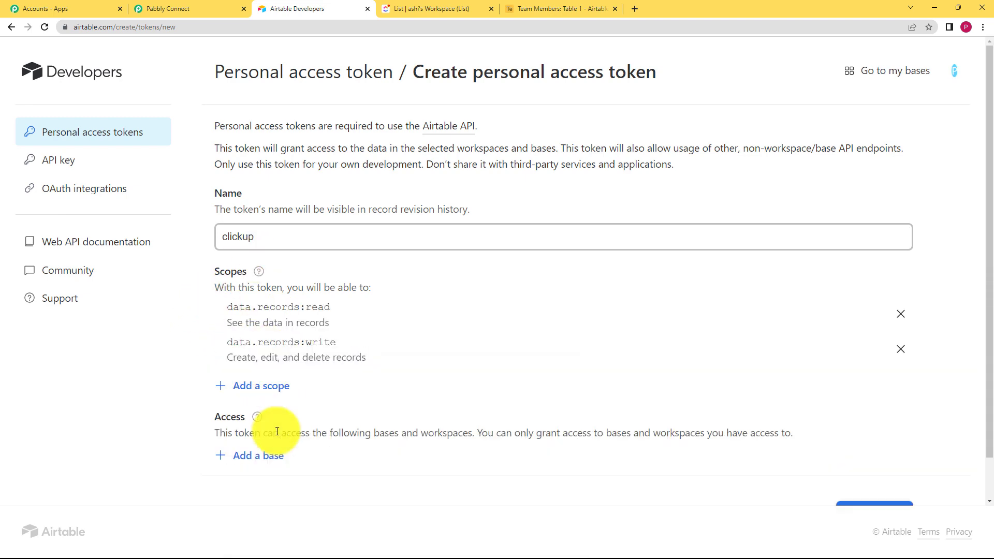
# Step: Add the data.recordComments:read, data.recordComments:write, schema.bases:read, schema.bases:write and webhook:manage scopes to the clickup token
pyautogui.click(251, 5)
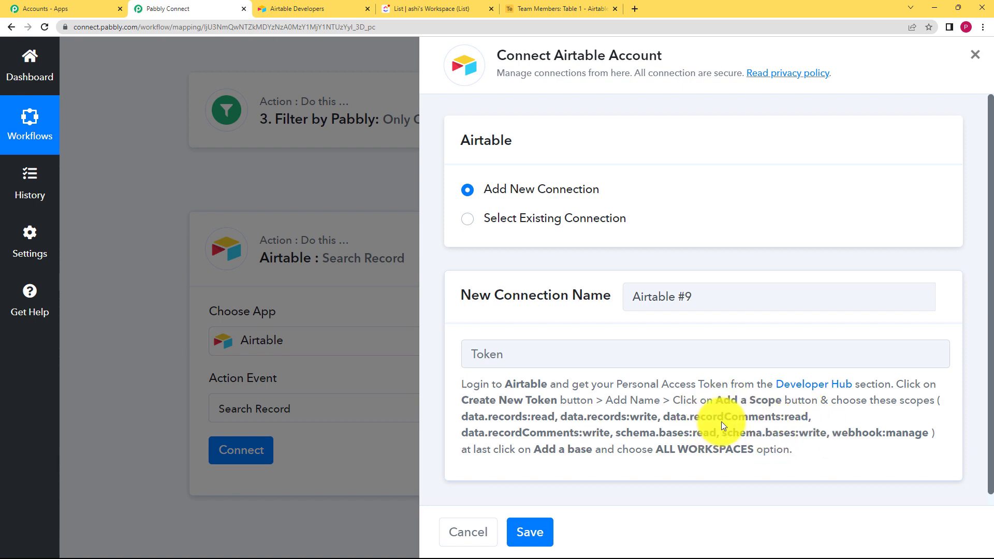
pyautogui.click(337, 5)
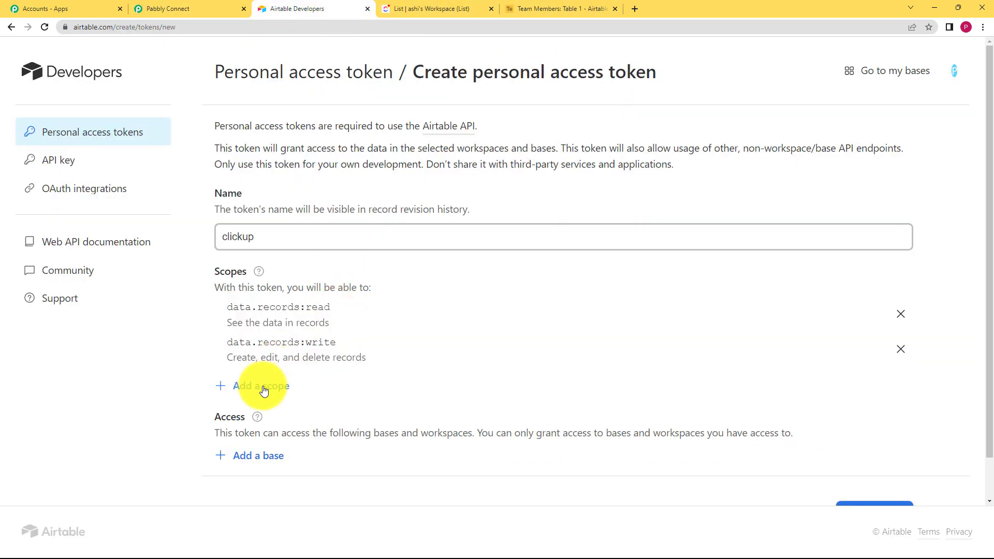
pyautogui.click(264, 391)
pyautogui.click(257, 255)
pyautogui.click(260, 428)
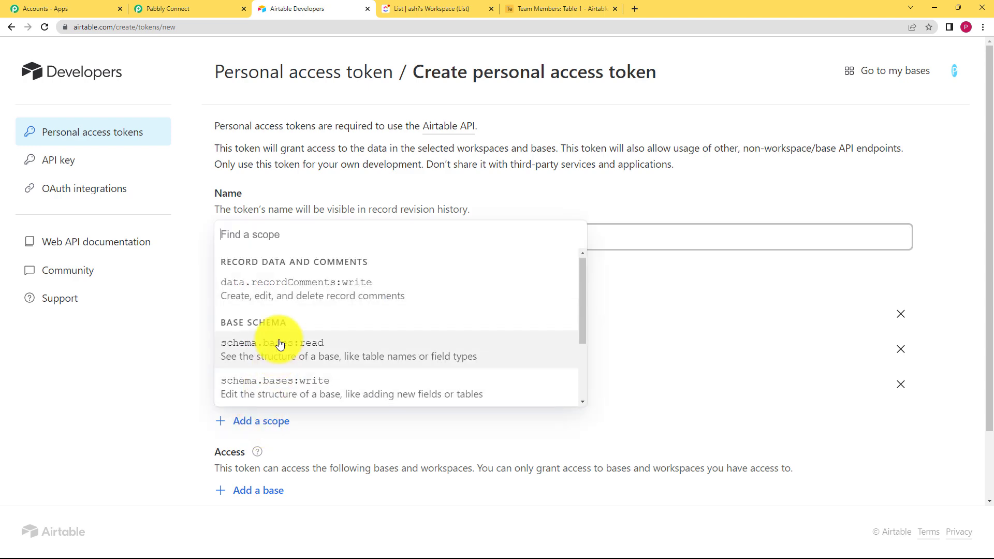
pyautogui.click(291, 284)
pyautogui.click(236, 455)
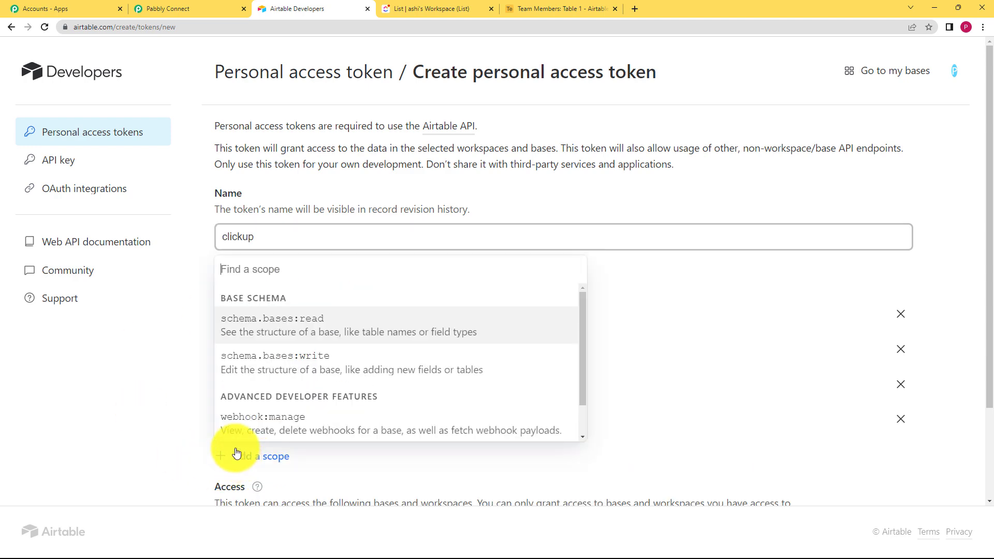
pyautogui.click(306, 324)
pyautogui.click(282, 492)
pyautogui.click(299, 360)
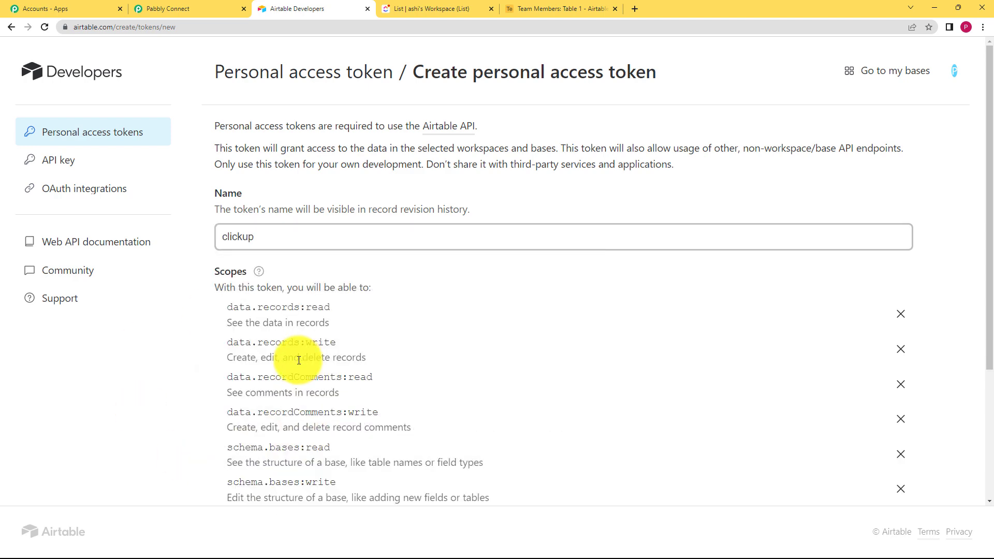
pyautogui.scroll(-3, 421, 347)
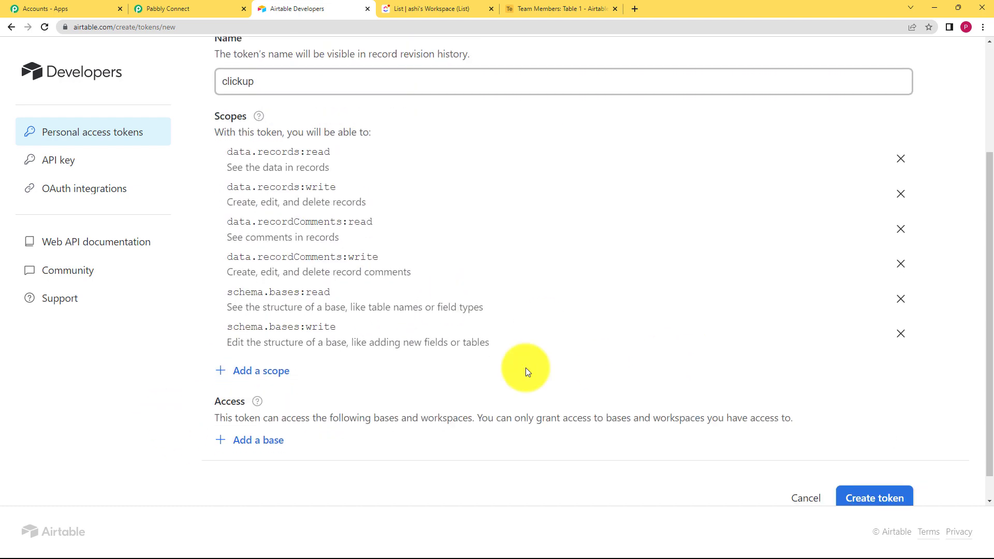
pyautogui.click(256, 376)
pyautogui.click(289, 455)
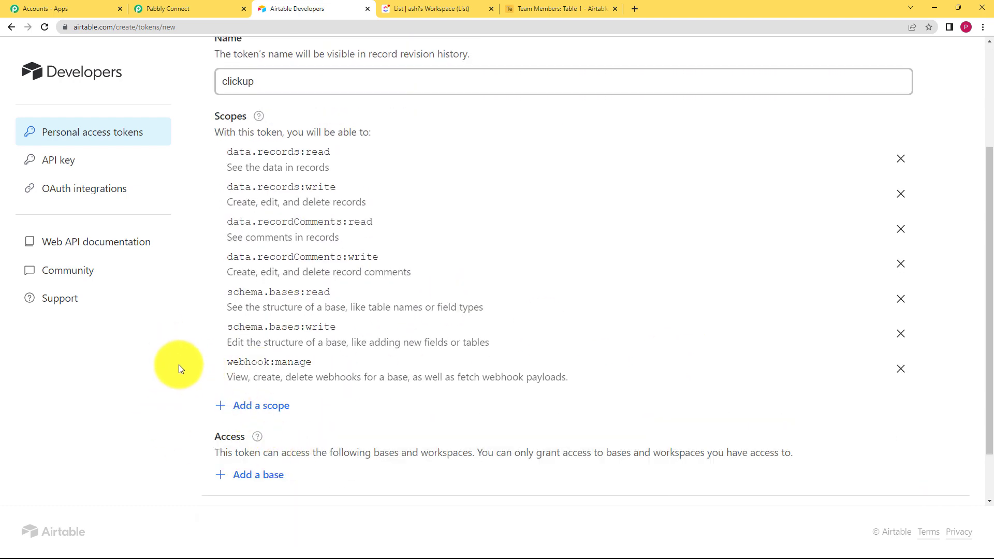
# Step: Grant the token access to all current and future bases in all workspaces and create it
pyautogui.click(259, 475)
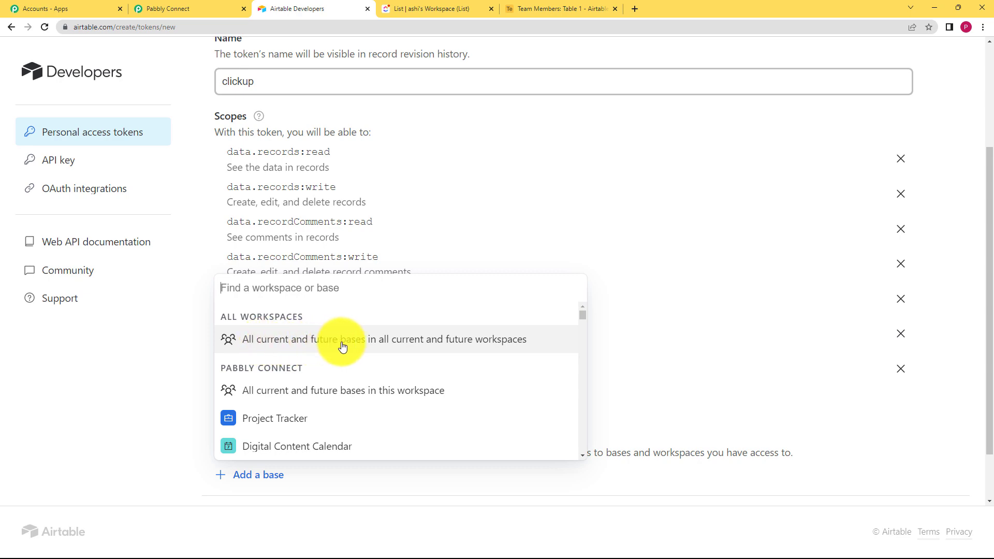
pyautogui.click(473, 340)
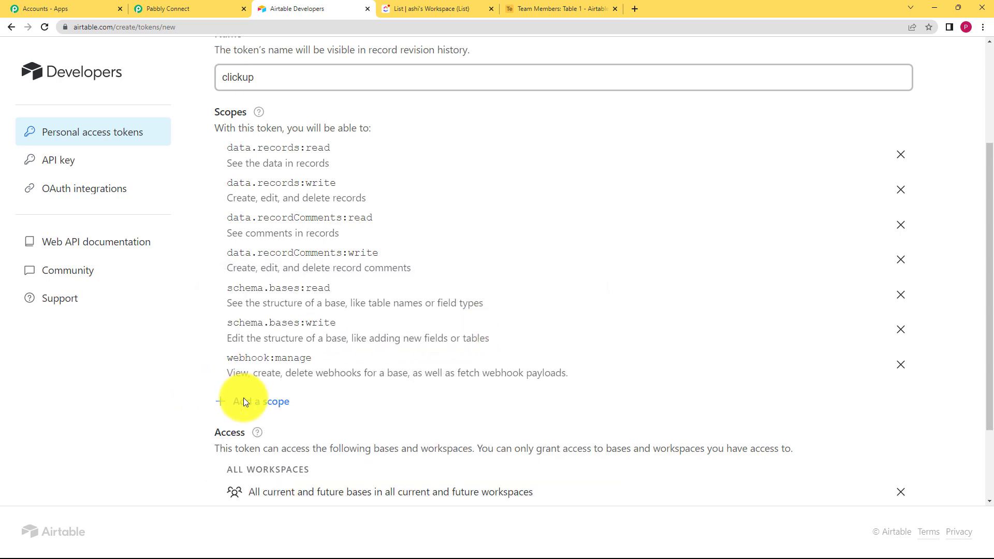
pyautogui.scroll(-2, 245, 402)
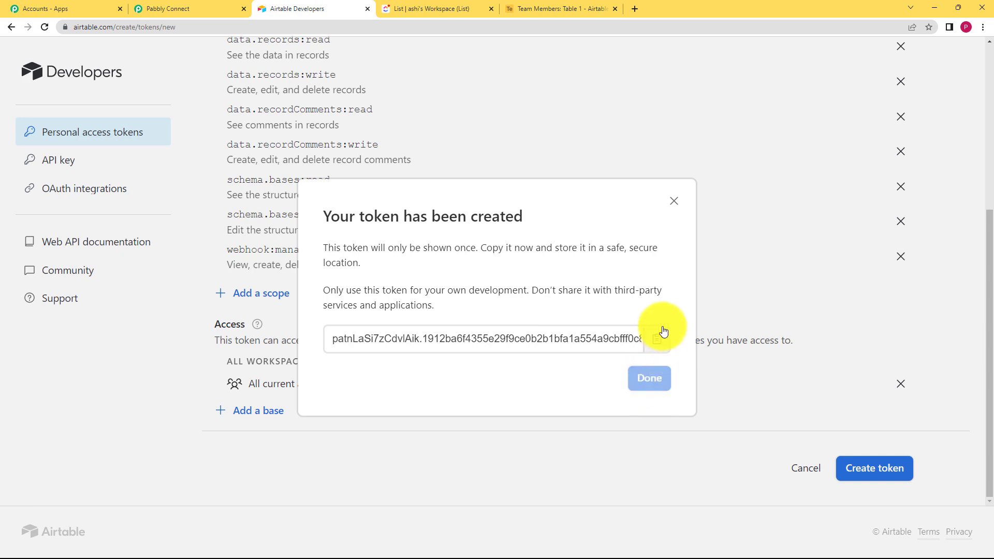
# Step: Copy the new personal access token, paste it into the Airtable connection's token field and save the connection
pyautogui.click(662, 341)
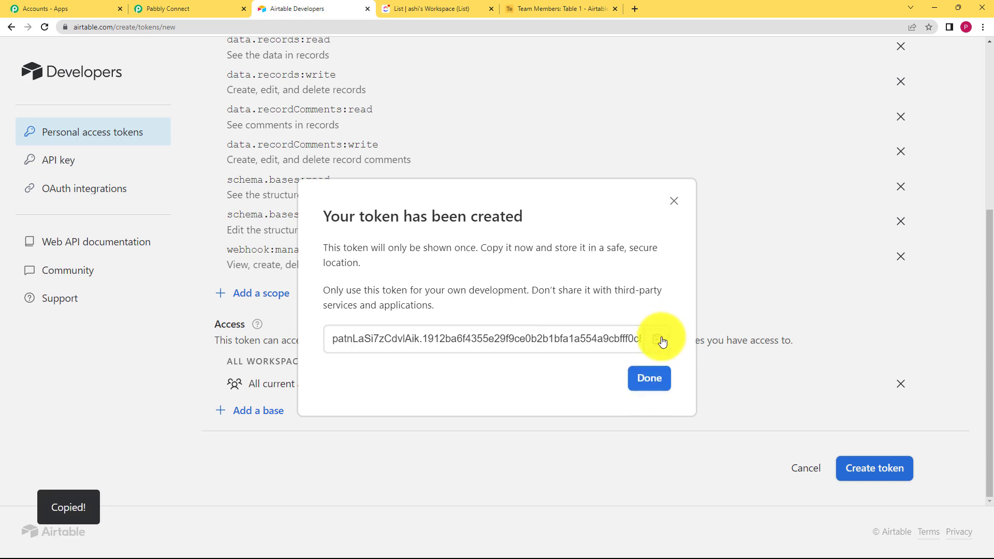
pyautogui.click(163, 4)
pyautogui.click(477, 354)
pyautogui.hotkey('ctrl', 'v')
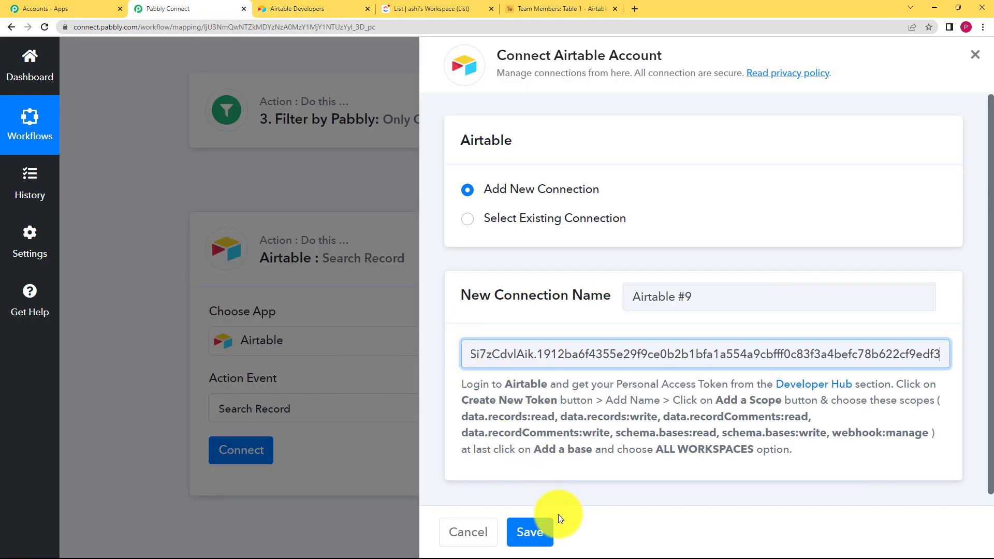
pyautogui.click(523, 532)
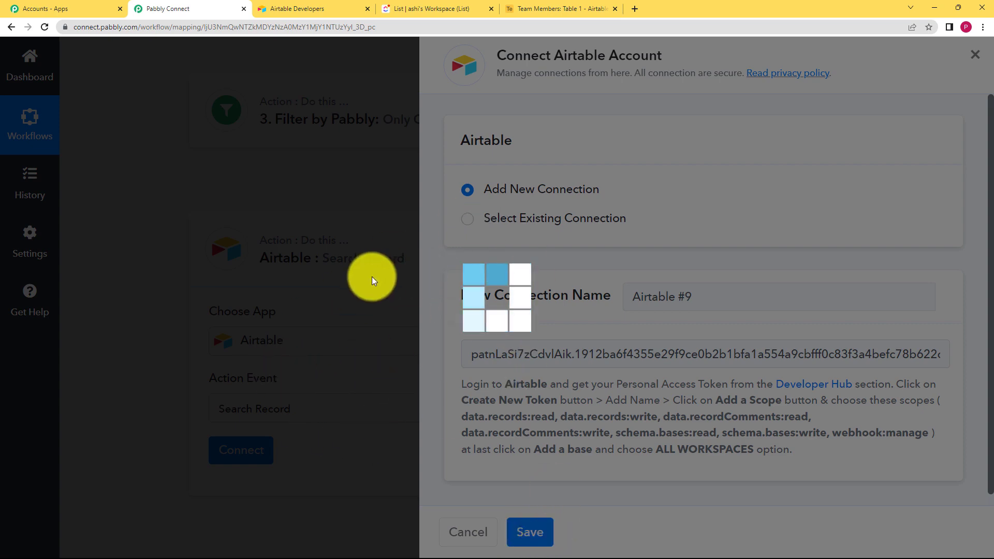
# Step: Select Team Members as the Airtable base to search
pyautogui.scroll(-3, 166, 361)
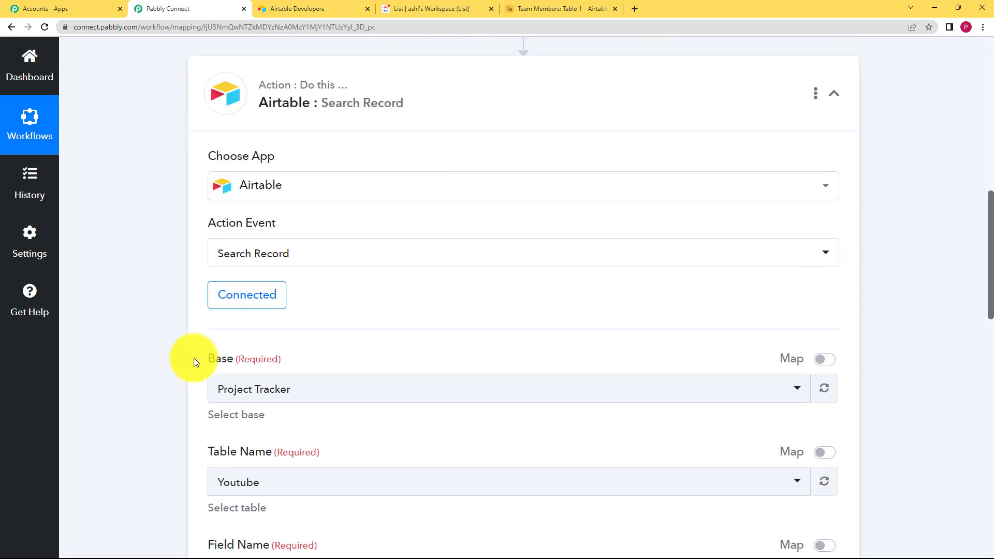
pyautogui.click(266, 399)
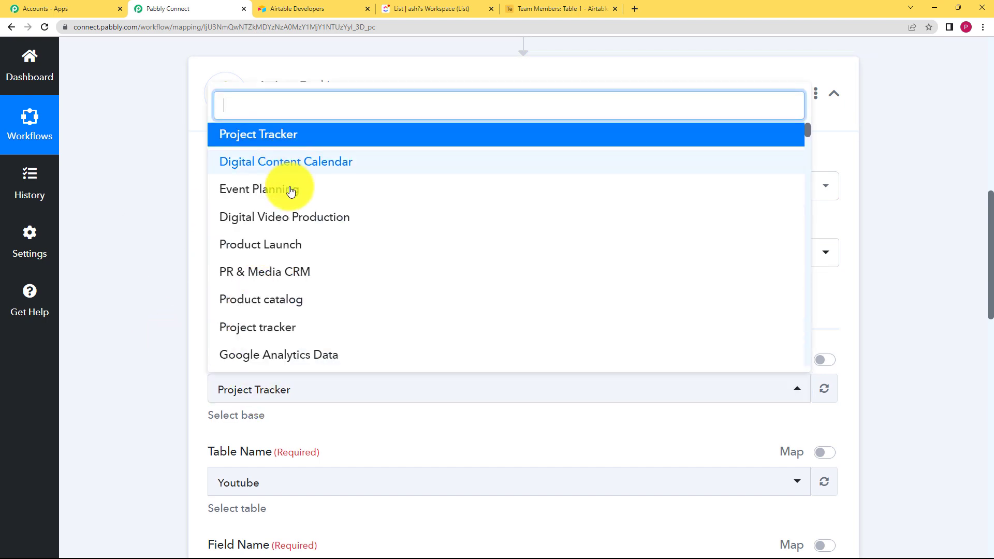
pyautogui.click(517, 9)
pyautogui.click(165, 9)
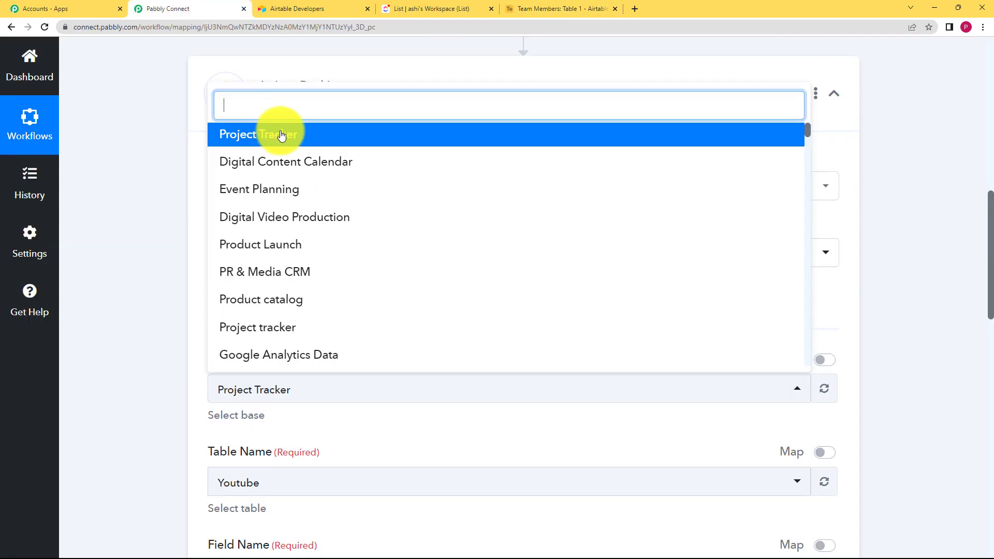
pyautogui.write('team')
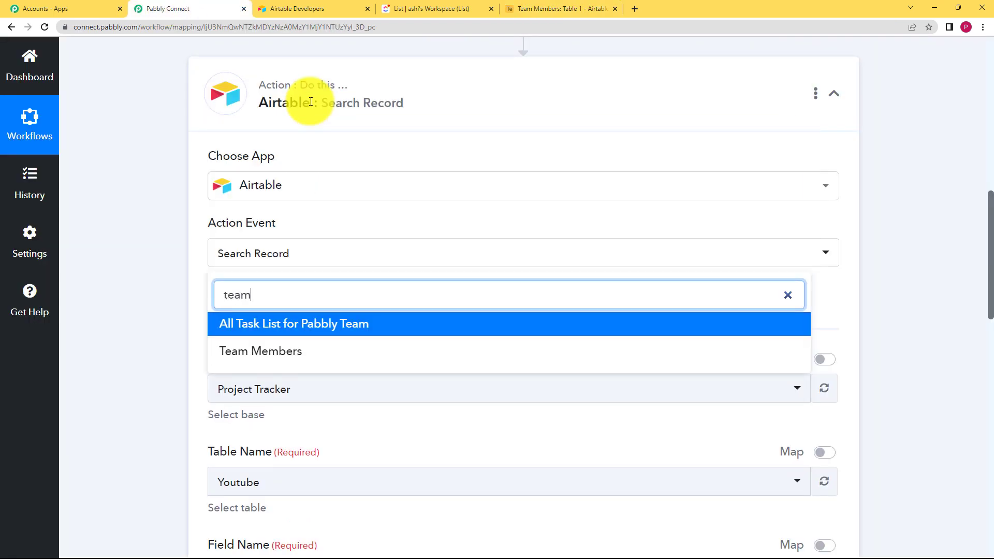
pyautogui.click(289, 354)
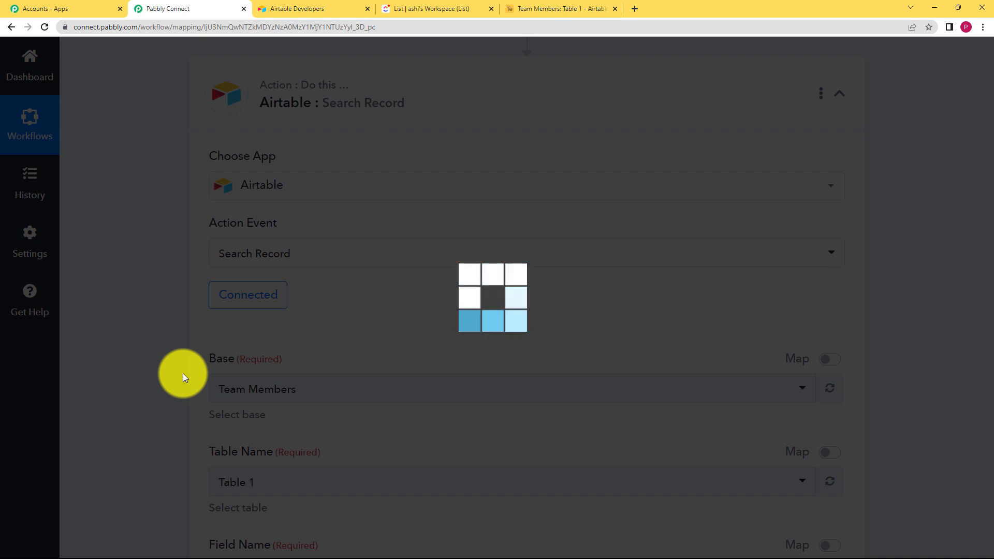
# Step: Set the search field name to Email
pyautogui.scroll(-4, 201, 365)
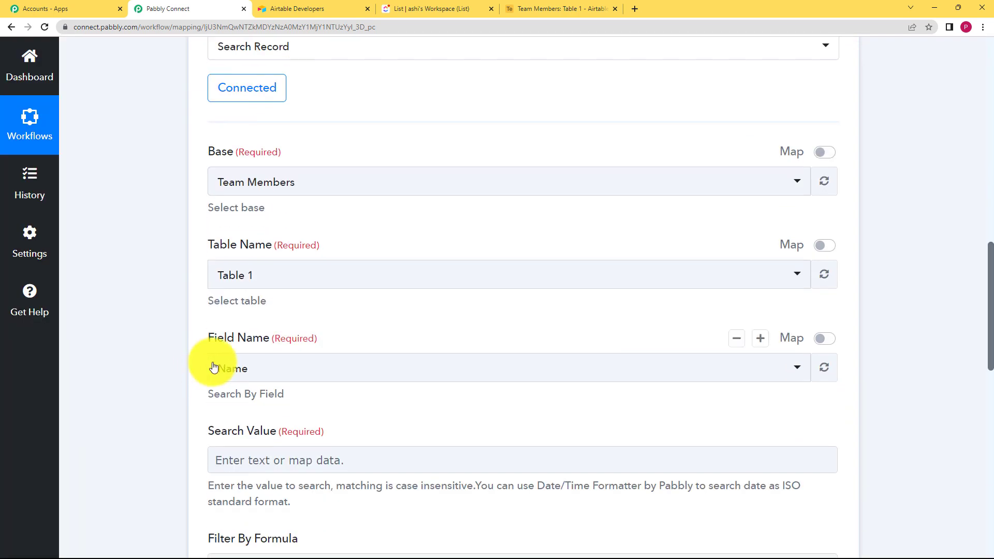
pyautogui.click(274, 377)
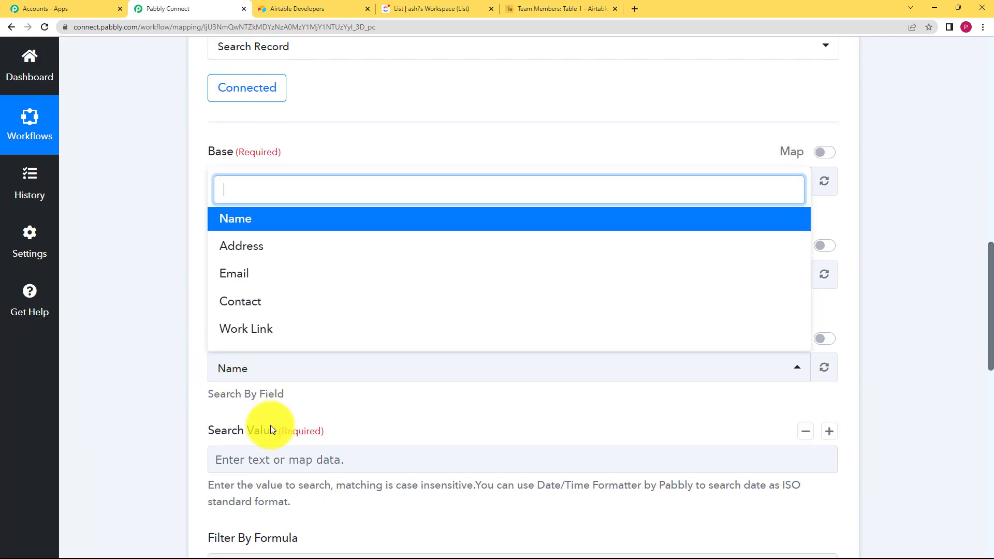
pyautogui.click(284, 284)
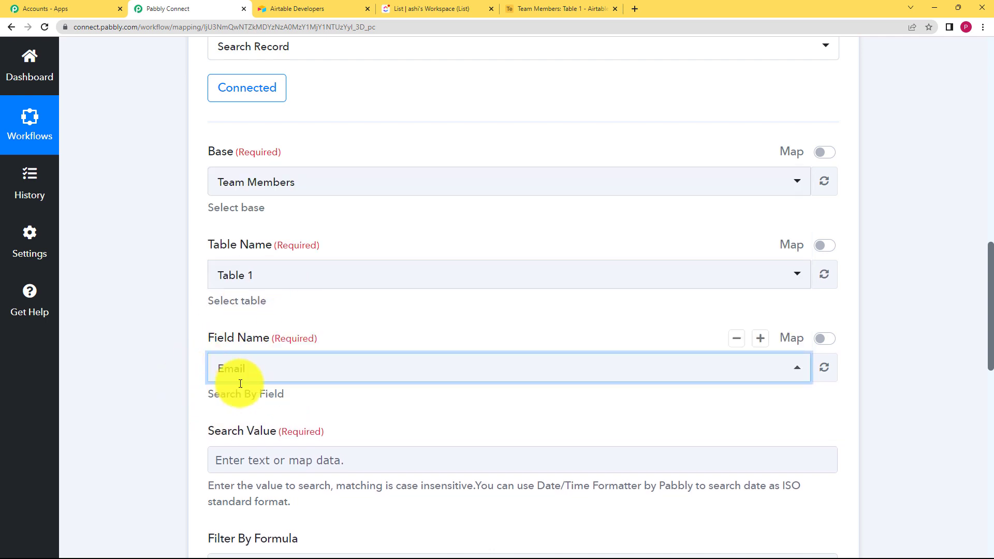
# Step: Map the search value to the Assignees 0 Email from the ClickUp Find Task by Task Id step
pyautogui.click(520, 9)
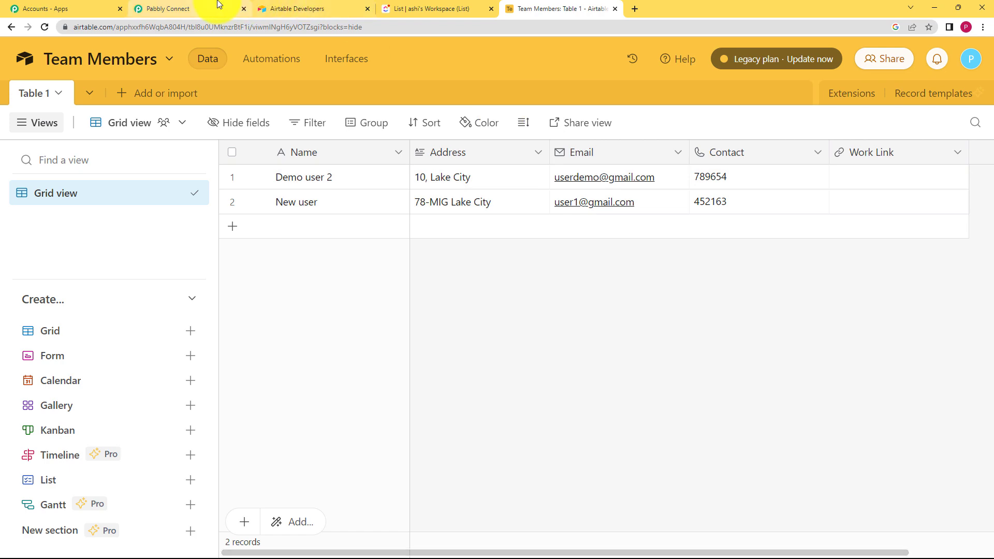
pyautogui.click(191, 9)
pyautogui.scroll(-2, 328, 411)
pyautogui.click(298, 356)
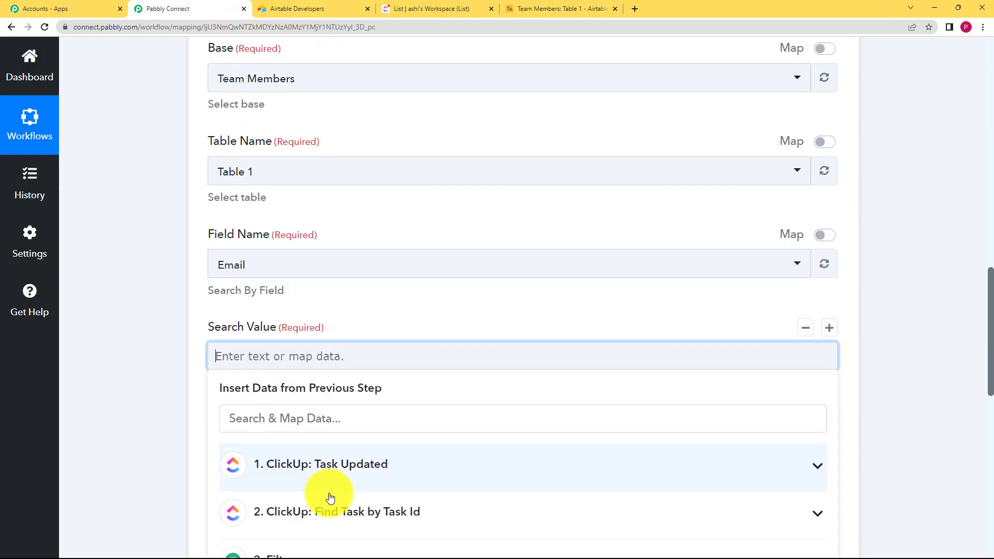
pyautogui.scroll(-3, 289, 366)
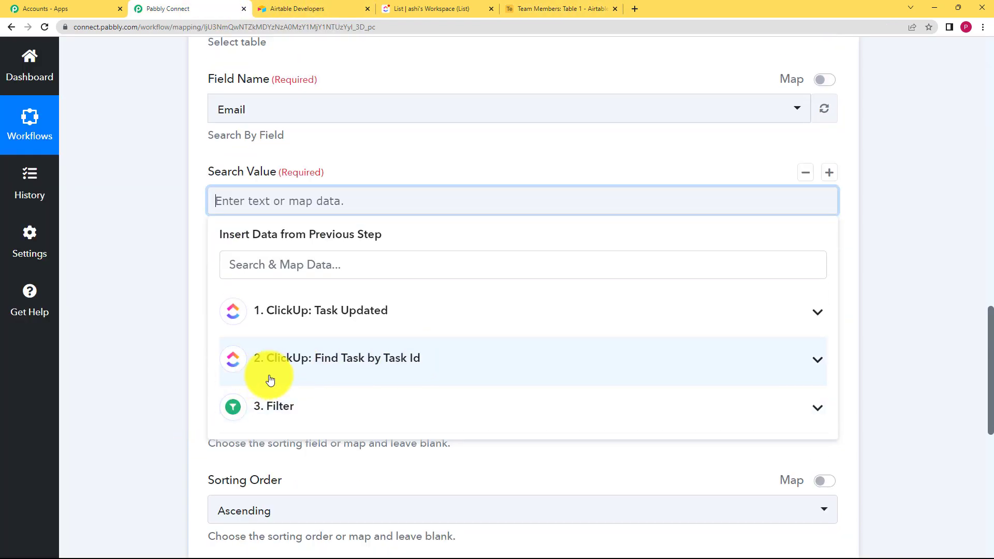
pyautogui.click(391, 365)
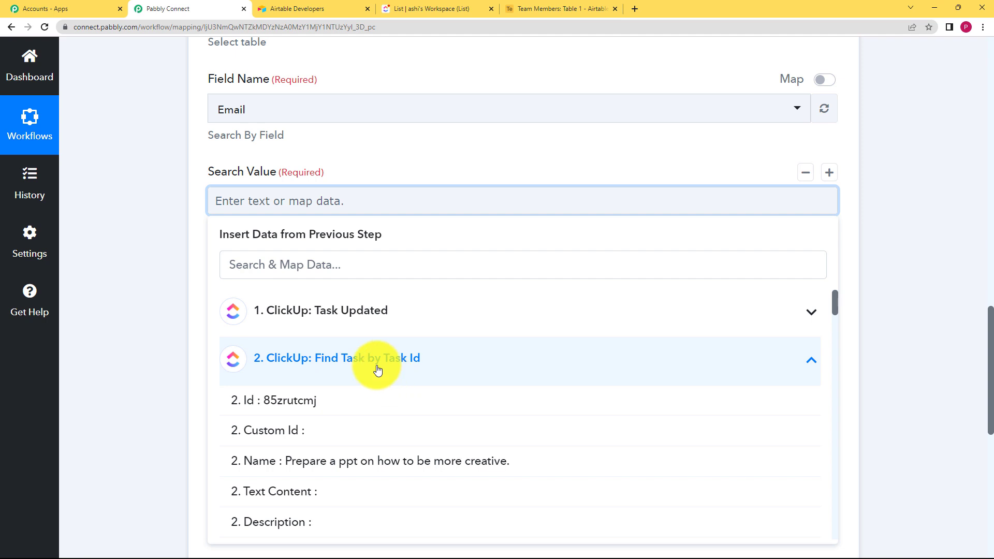
pyautogui.click(289, 268)
pyautogui.write('user')
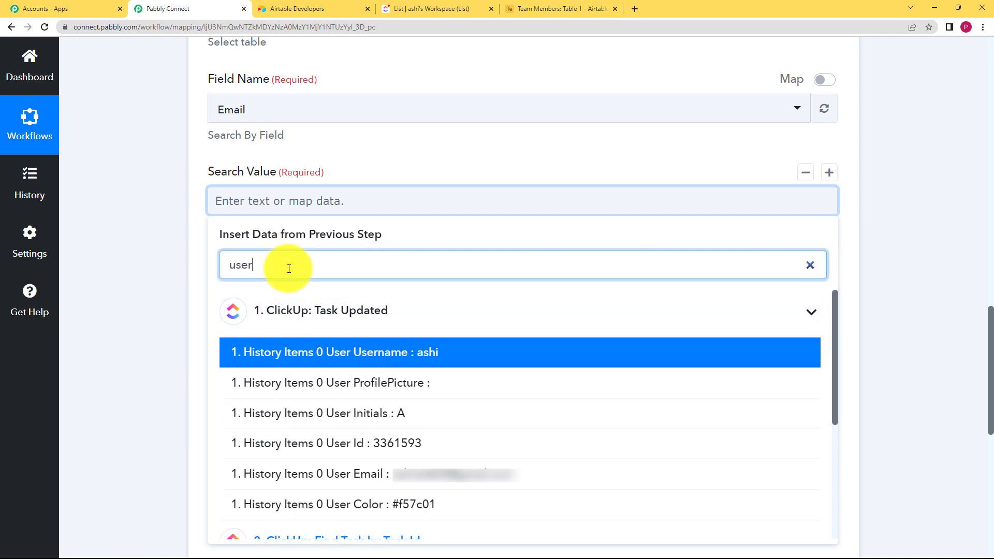
pyautogui.write('de')
pyautogui.click(345, 366)
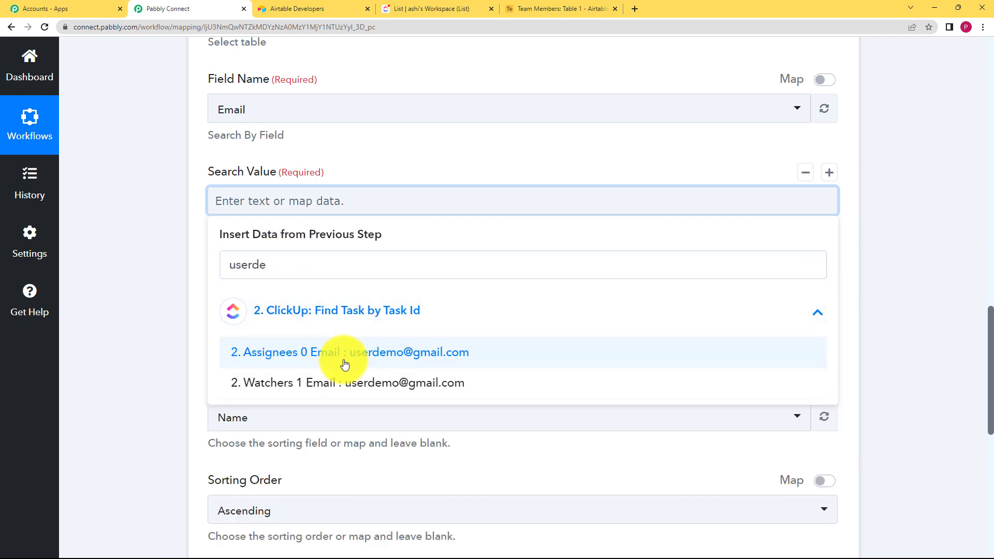
pyautogui.click(170, 256)
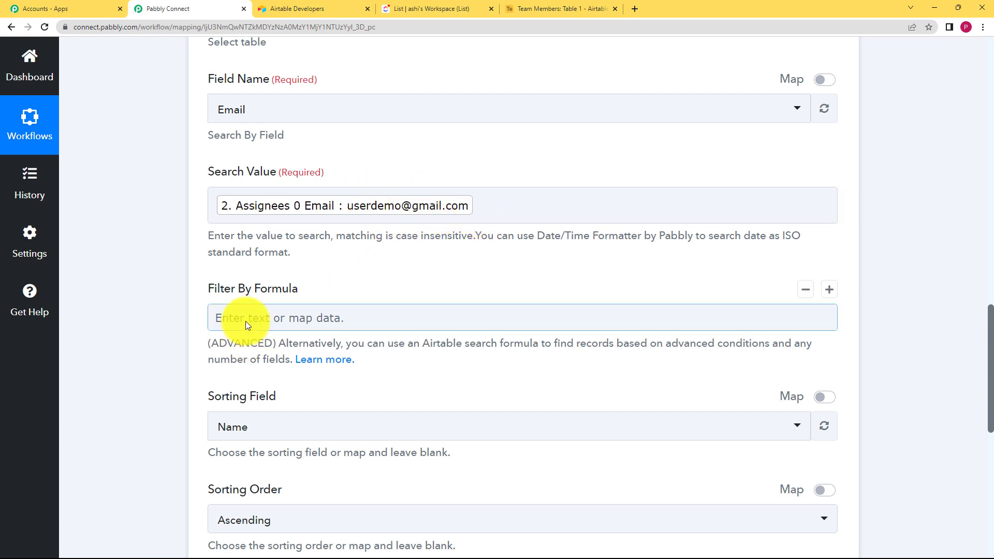
# Step: Save and send a test request for the Airtable search step, save it, and collapse the step
pyautogui.scroll(-3, 254, 363)
pyautogui.click(270, 476)
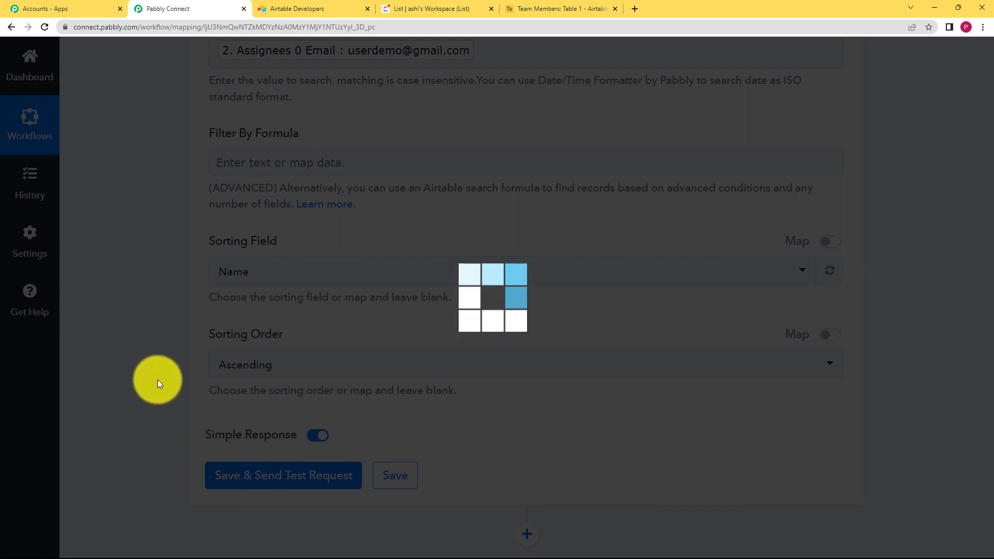
pyautogui.scroll(-7, 157, 380)
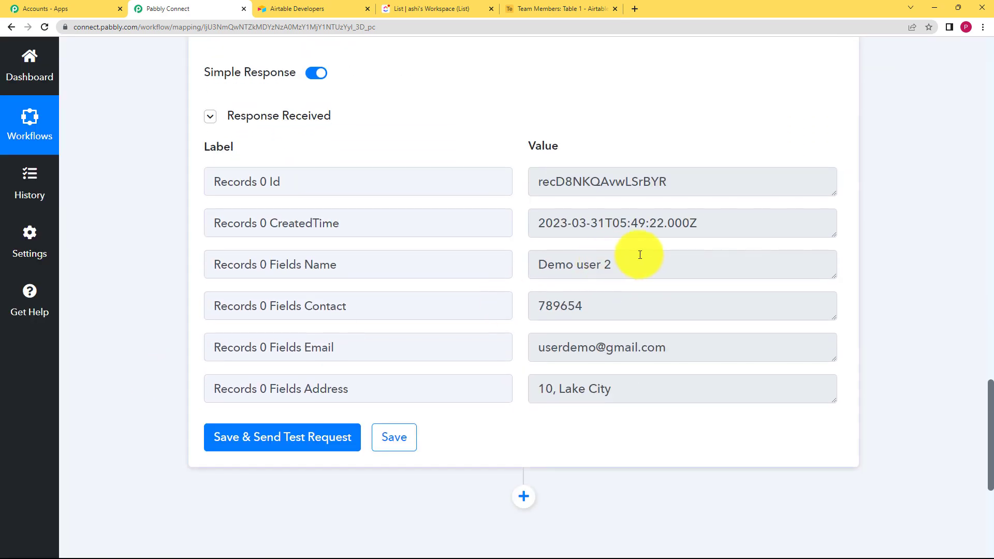
pyautogui.moveTo(637, 259); pyautogui.dragTo(494, 266)
pyautogui.moveTo(613, 299); pyautogui.dragTo(502, 311)
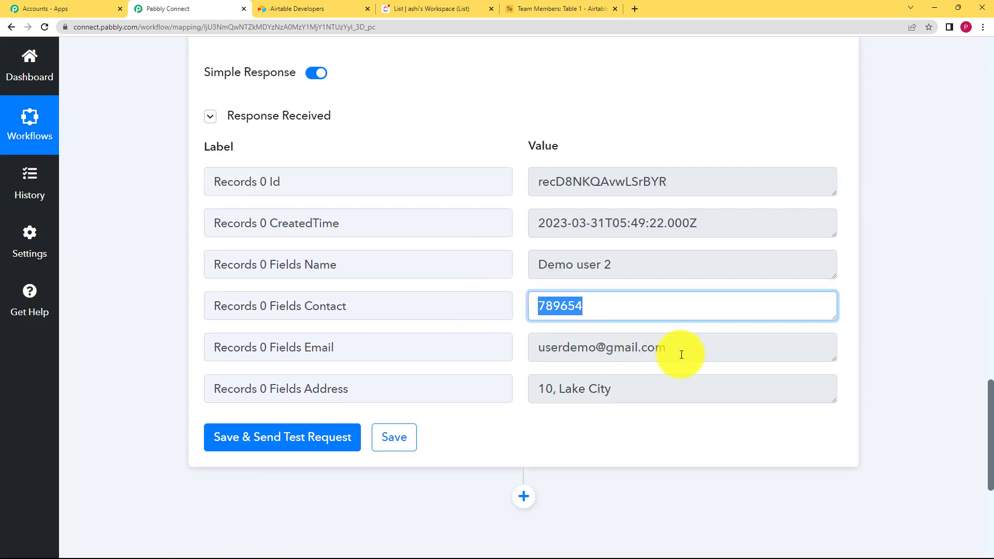
pyautogui.moveTo(679, 351); pyautogui.dragTo(524, 349)
pyautogui.moveTo(634, 384); pyautogui.dragTo(502, 397)
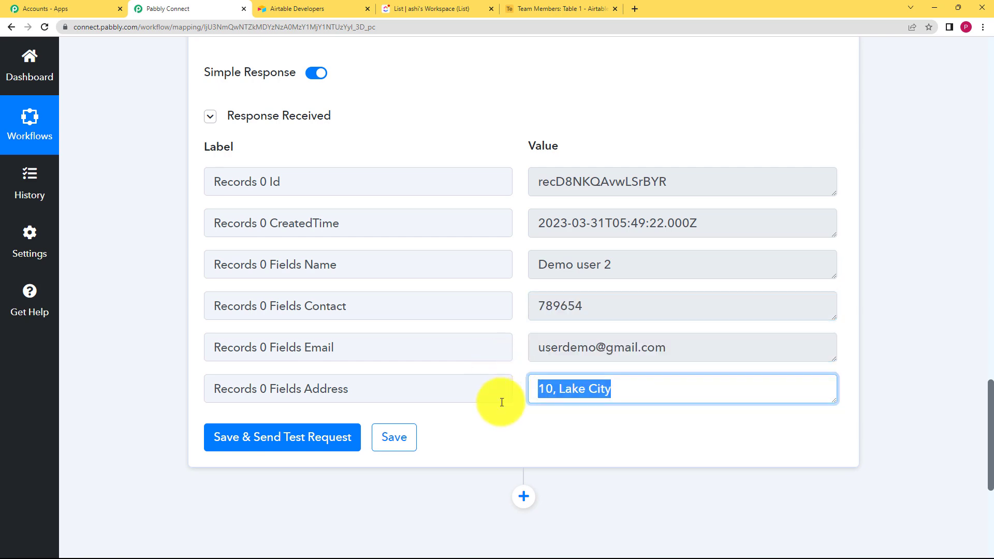
pyautogui.click(397, 445)
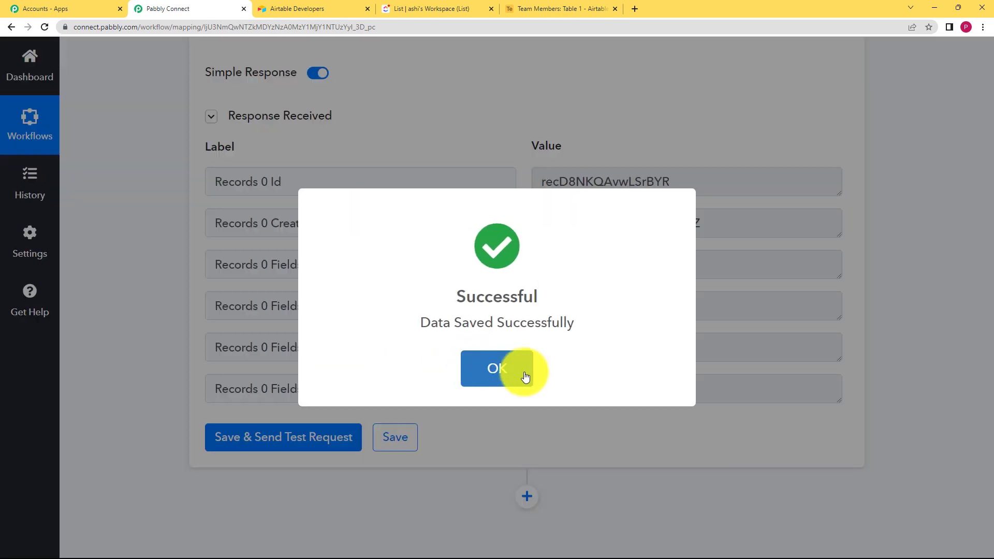
pyautogui.click(527, 372)
pyautogui.scroll(15, 148, 287)
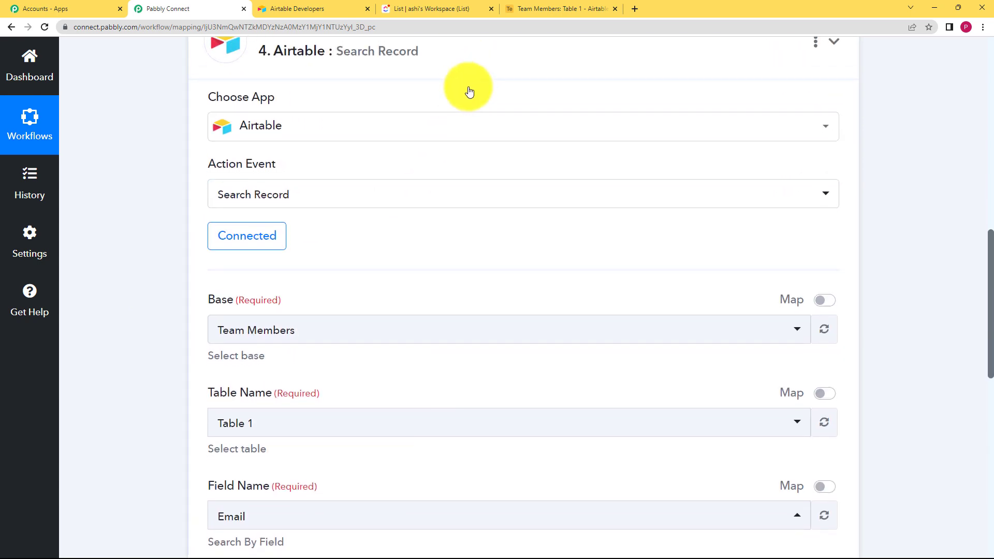
pyautogui.click(469, 78)
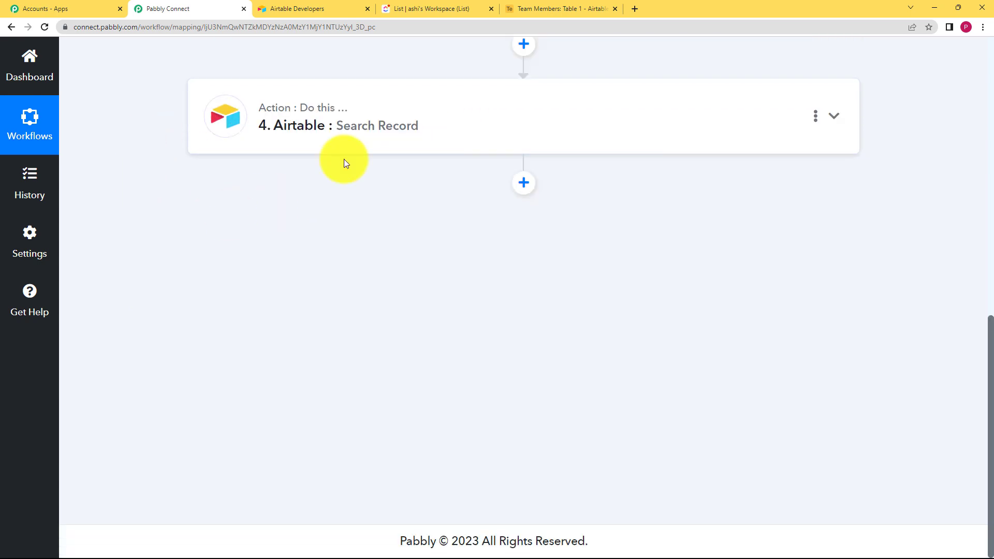
# Step: Add a Google Drive action step with the Create a File or Folder event
pyautogui.click(524, 184)
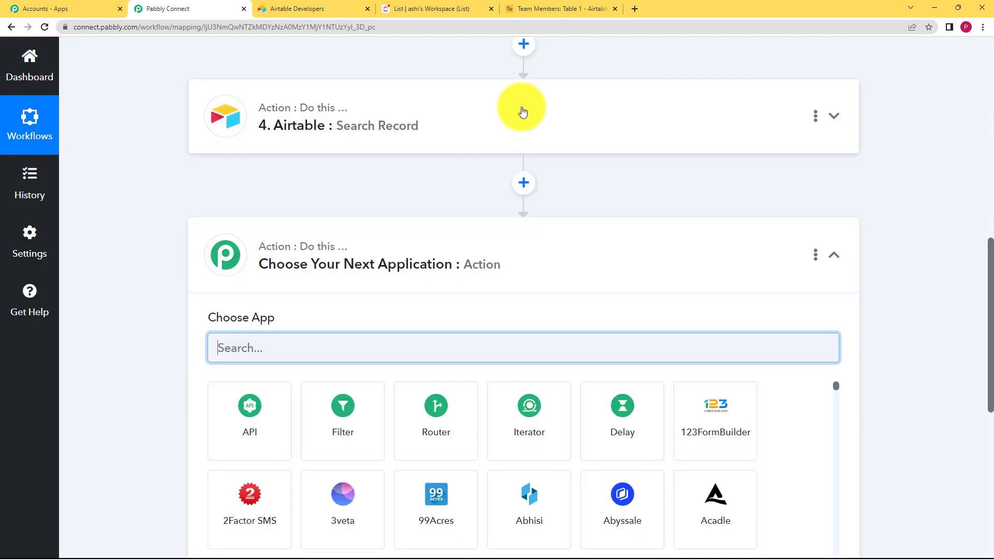
pyautogui.write('google')
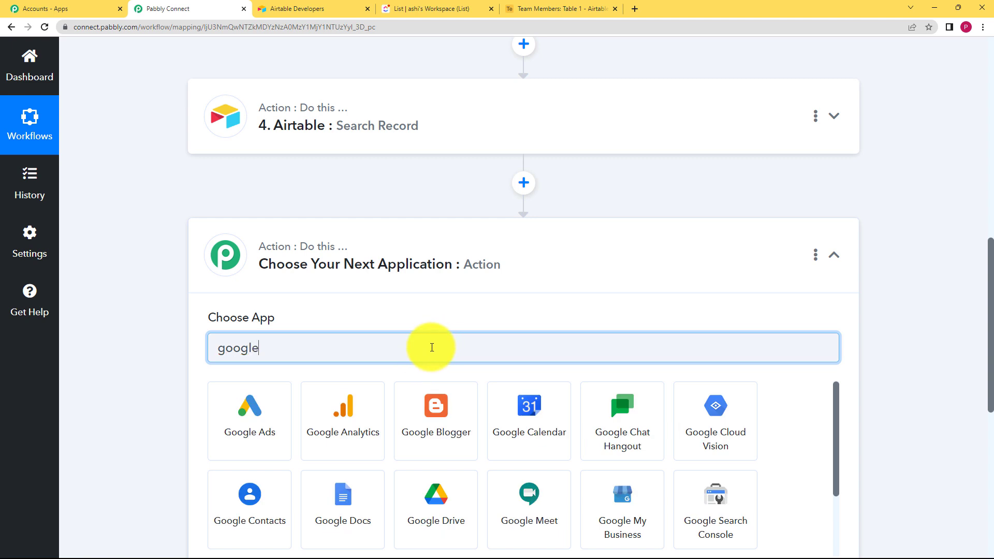
pyautogui.write(' dr')
pyautogui.click(230, 444)
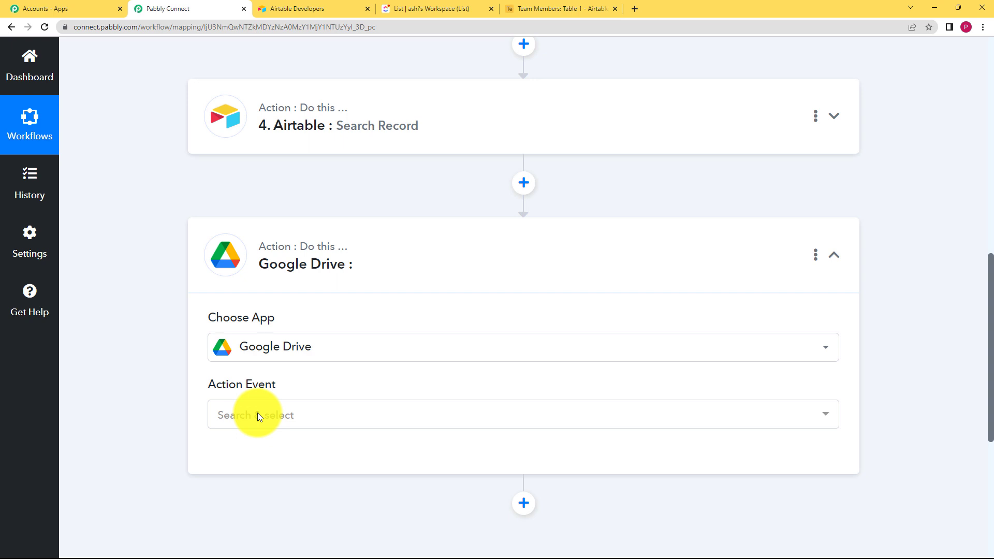
pyautogui.click(257, 413)
pyautogui.click(255, 424)
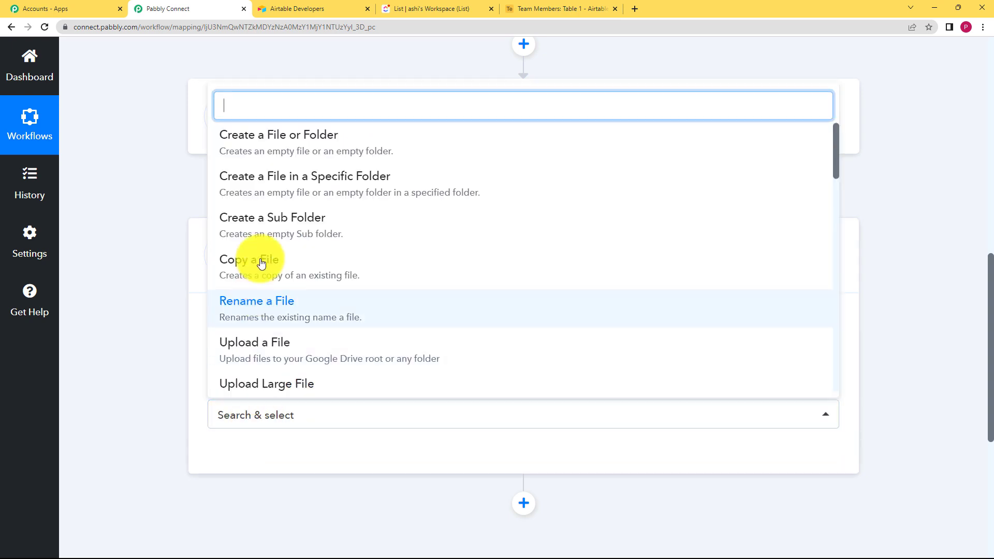
pyautogui.click(299, 145)
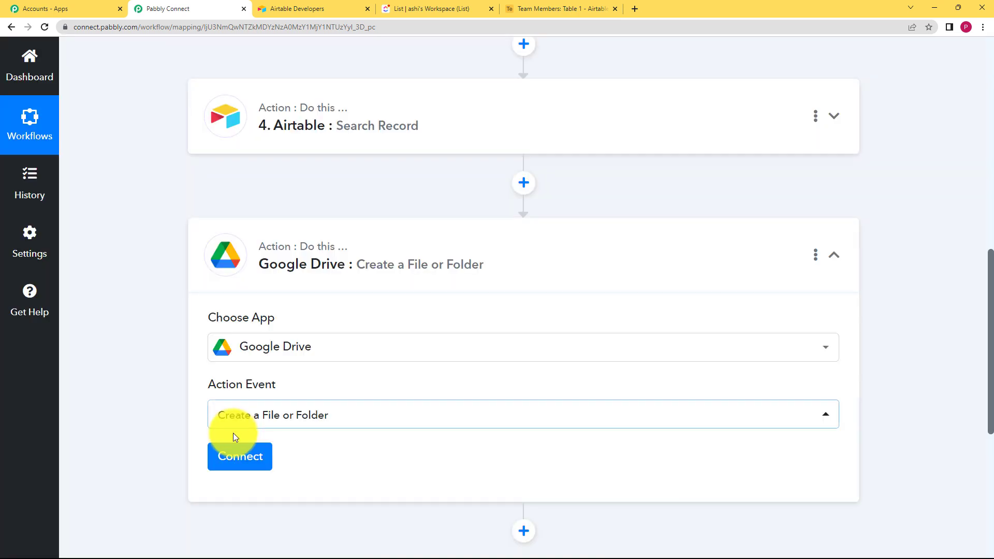
# Step: Connect a new Google Drive account by signing in with Google and allowing access
pyautogui.click(239, 456)
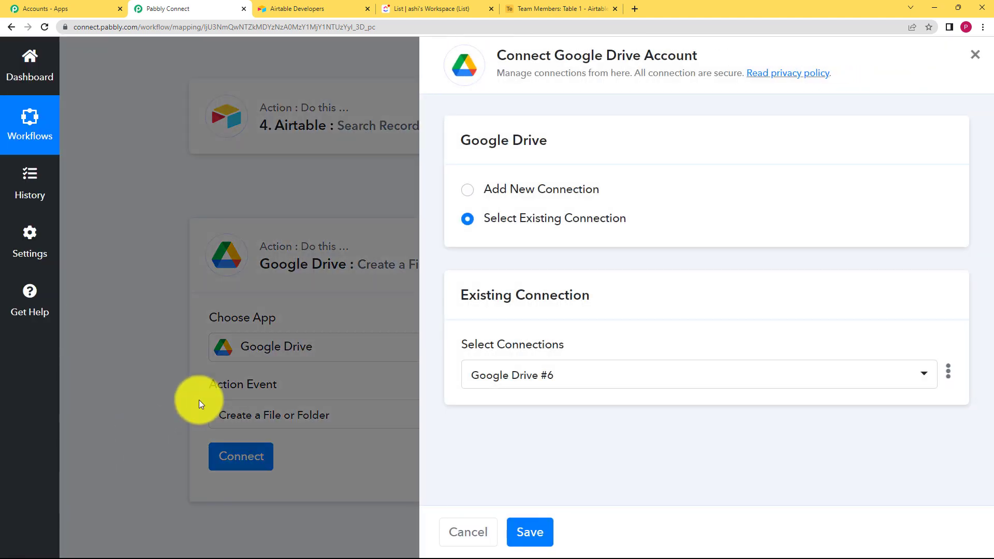
pyautogui.click(512, 190)
pyautogui.click(551, 364)
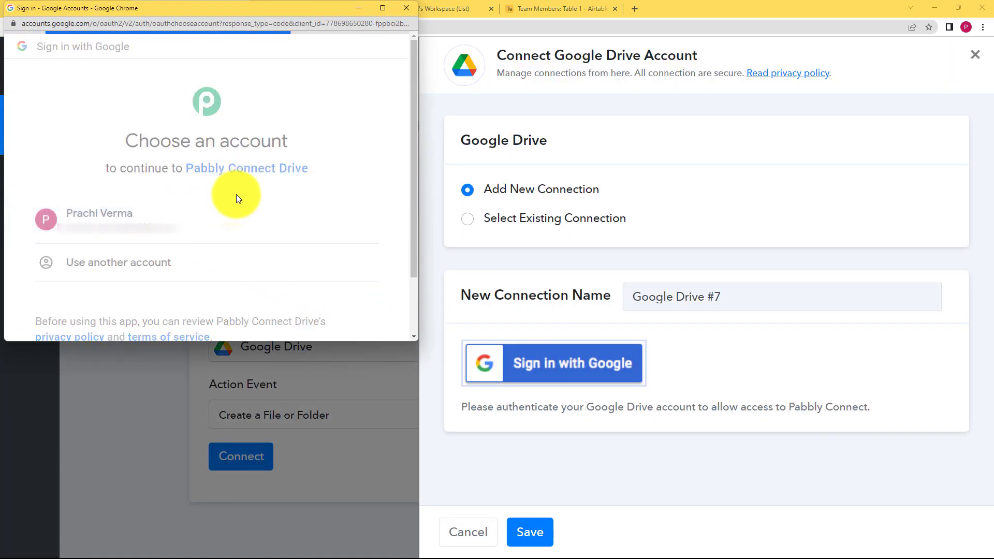
pyautogui.scroll(-4, 248, 184)
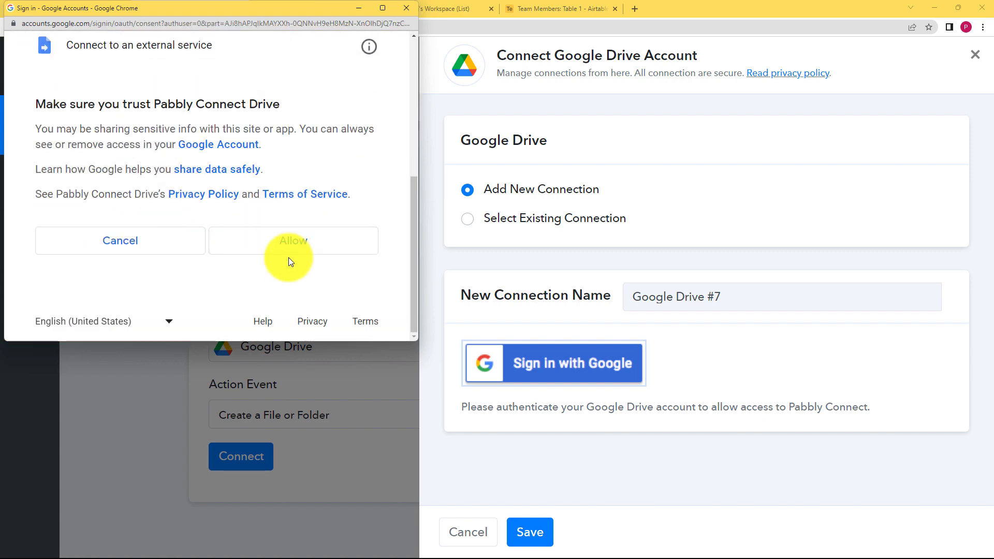
pyautogui.click(286, 242)
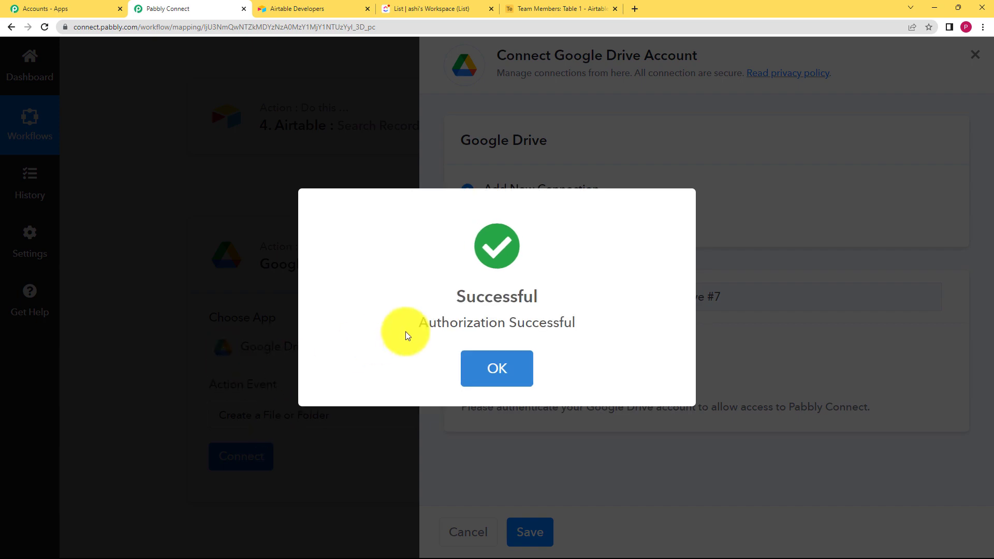
pyautogui.click(497, 371)
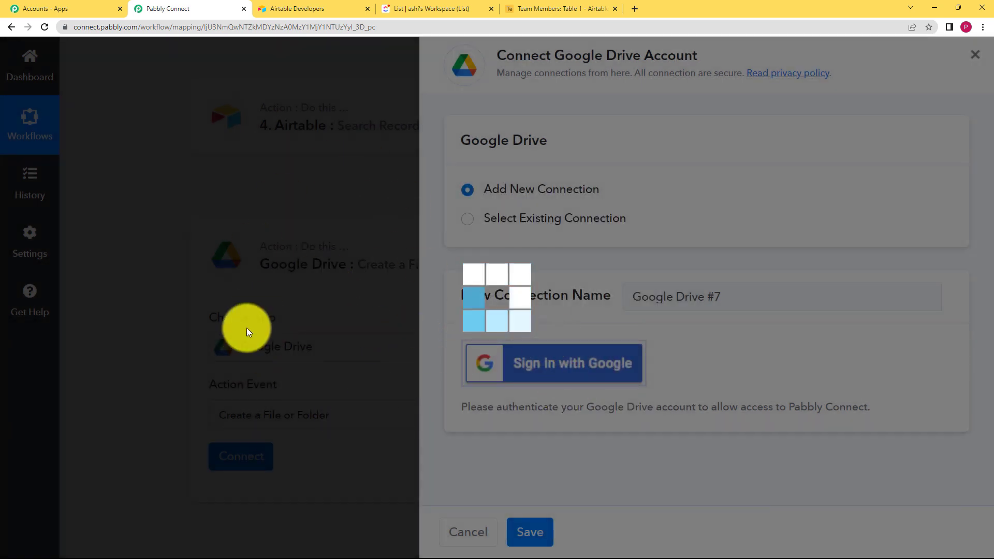
# Step: Map the file name to Records 0 Fields Name from the Airtable Search Record step
pyautogui.scroll(-3, 155, 368)
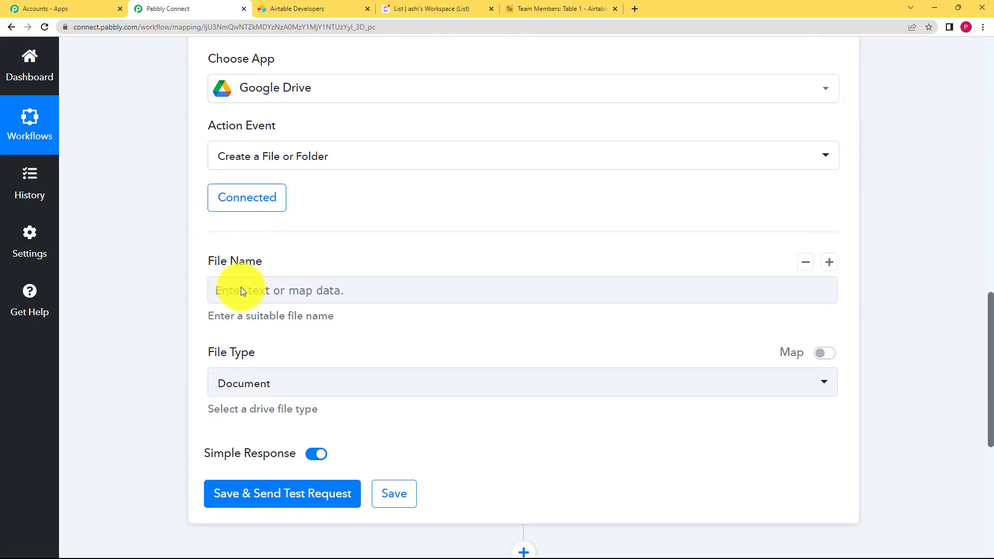
pyautogui.click(256, 293)
pyautogui.click(307, 412)
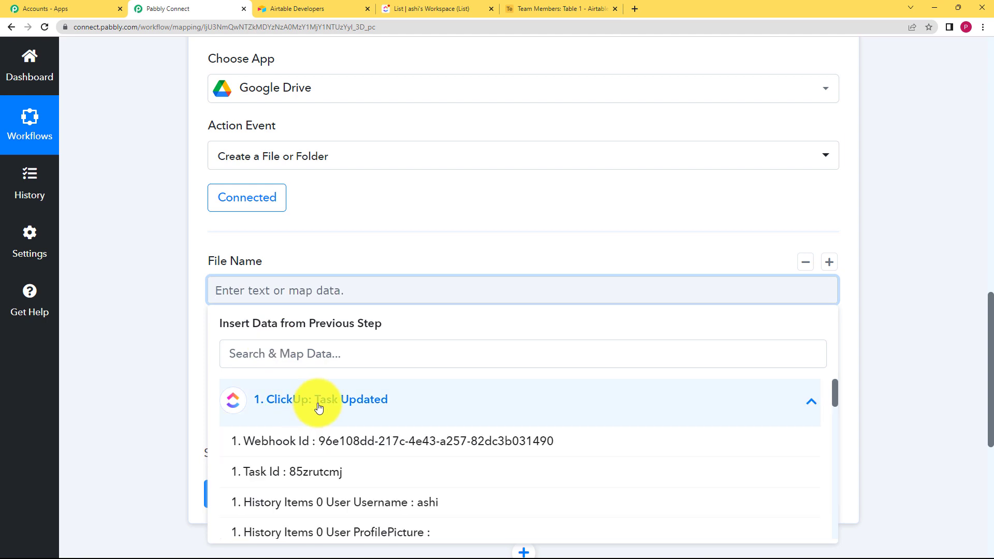
pyautogui.click(306, 394)
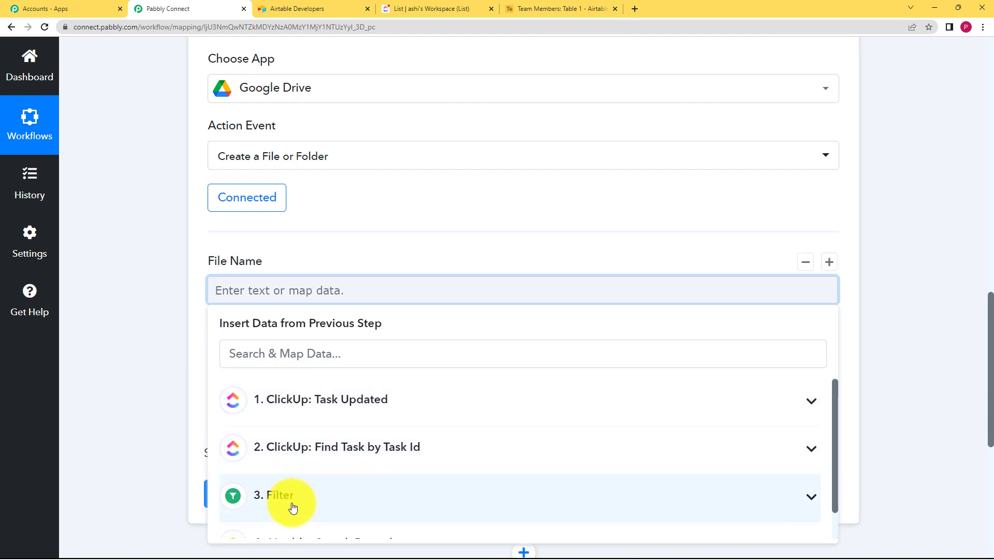
pyautogui.scroll(-4, 171, 404)
pyautogui.click(331, 350)
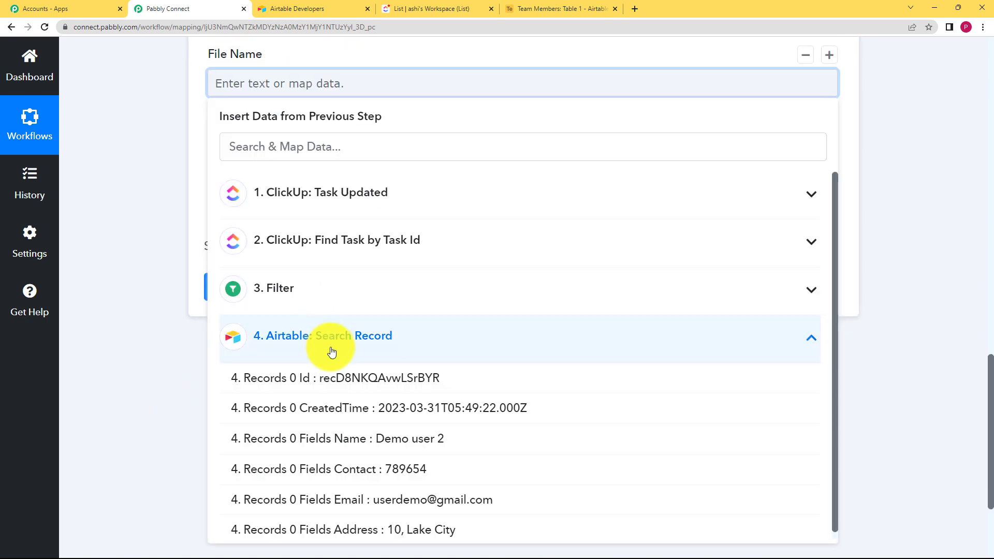
pyautogui.click(388, 438)
# Step: Set the file type to Drive Folder and send a test request for the Google Drive step
pyautogui.click(123, 158)
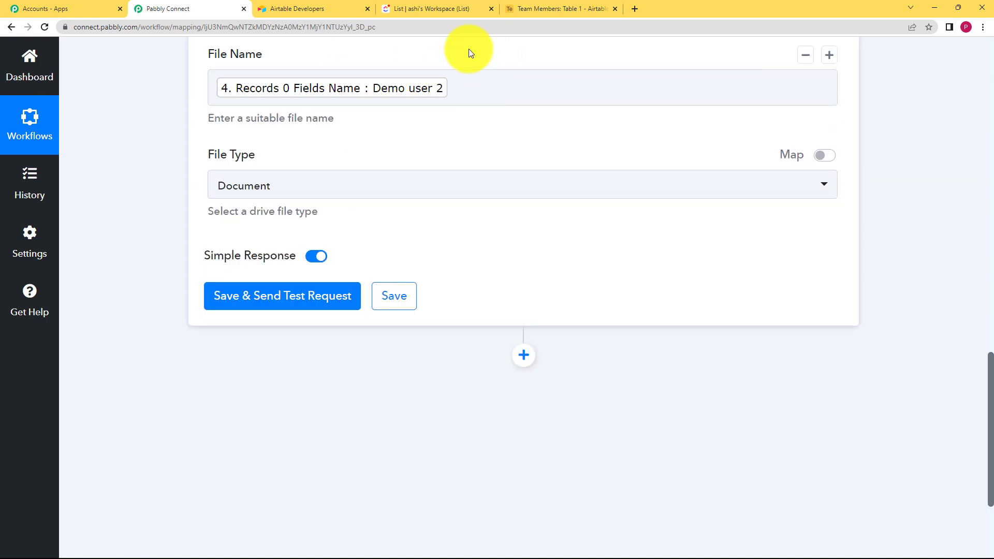
pyautogui.click(331, 190)
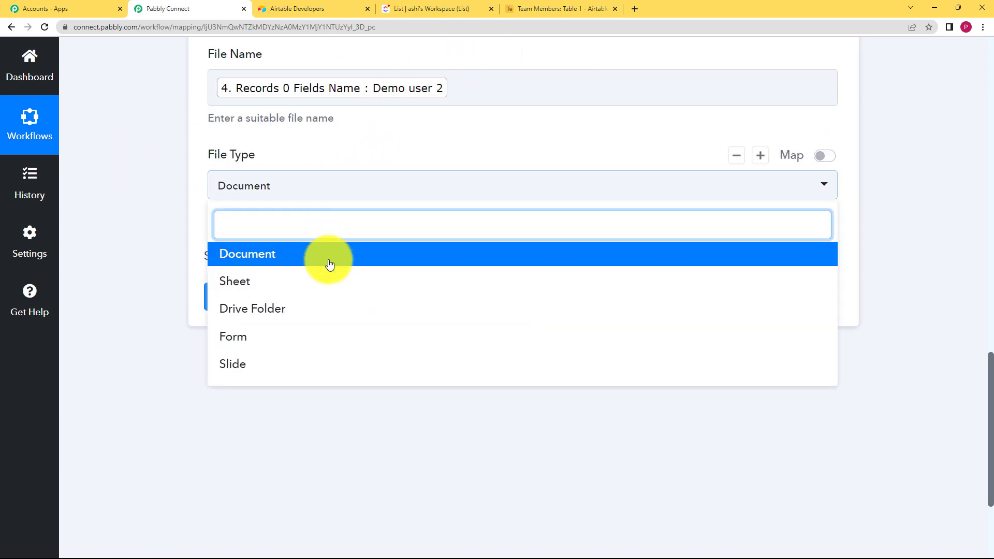
pyautogui.click(328, 310)
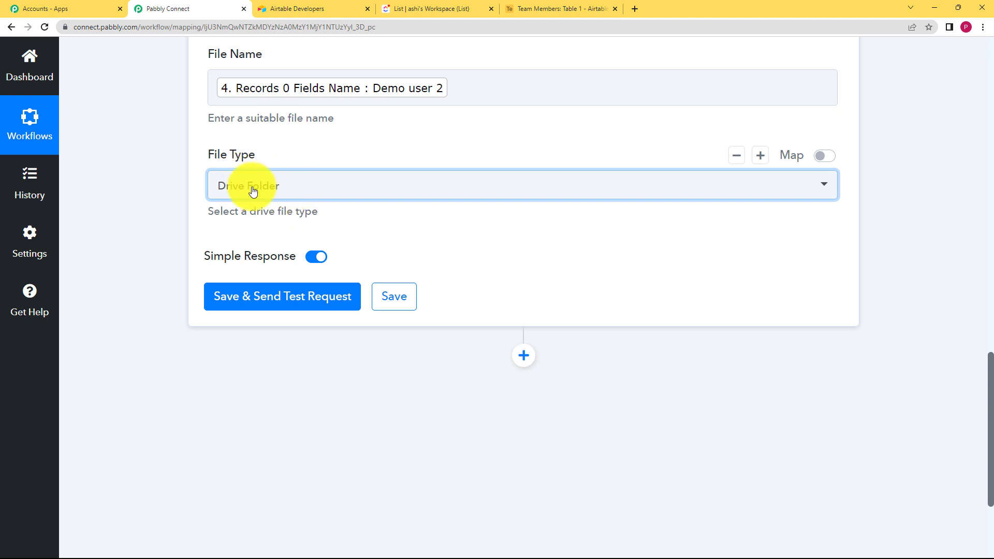
pyautogui.click(295, 303)
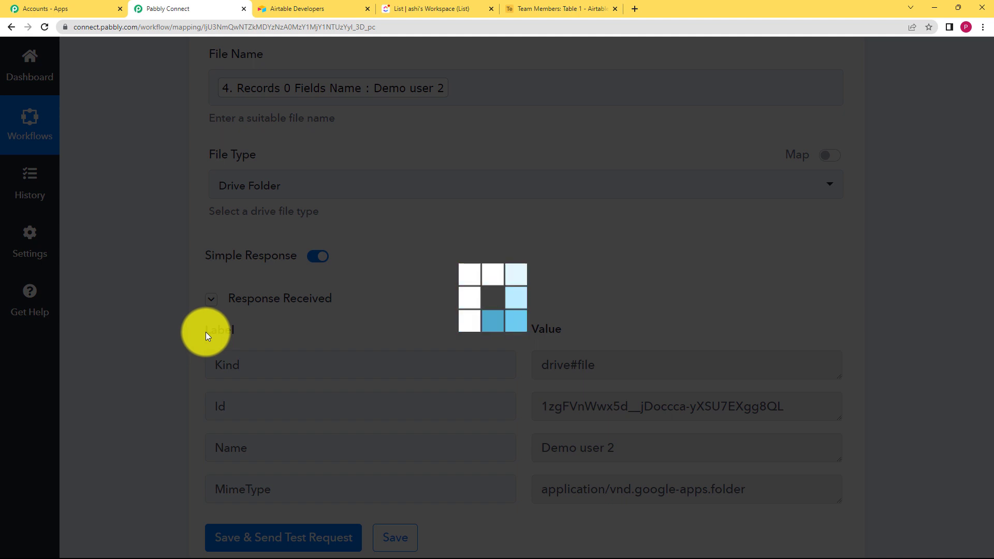
# Step: Select the returned folder Id, save the Google Drive step, and collapse it
pyautogui.scroll(-2, 188, 327)
pyautogui.click(742, 311)
pyautogui.hotkey('ctrl', 'a')
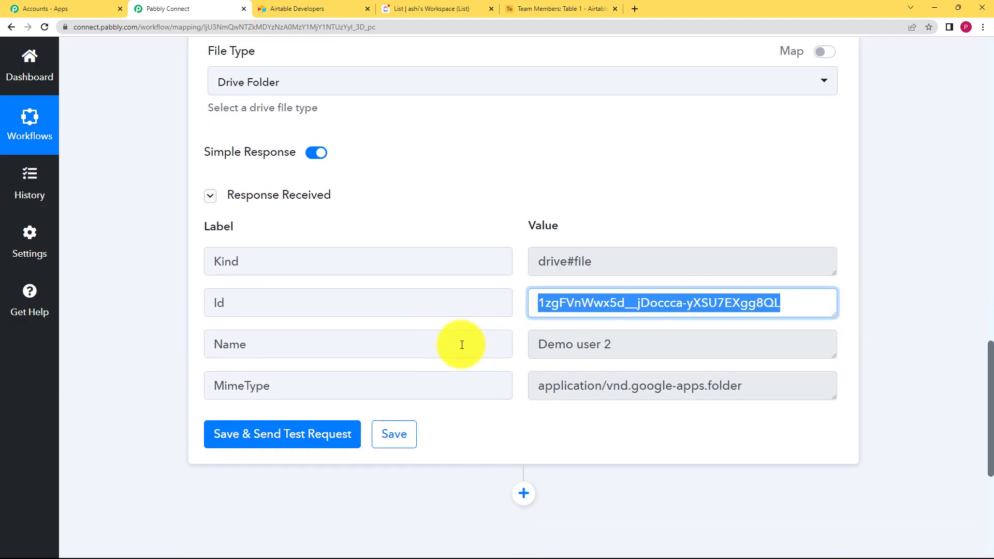
pyautogui.click(396, 444)
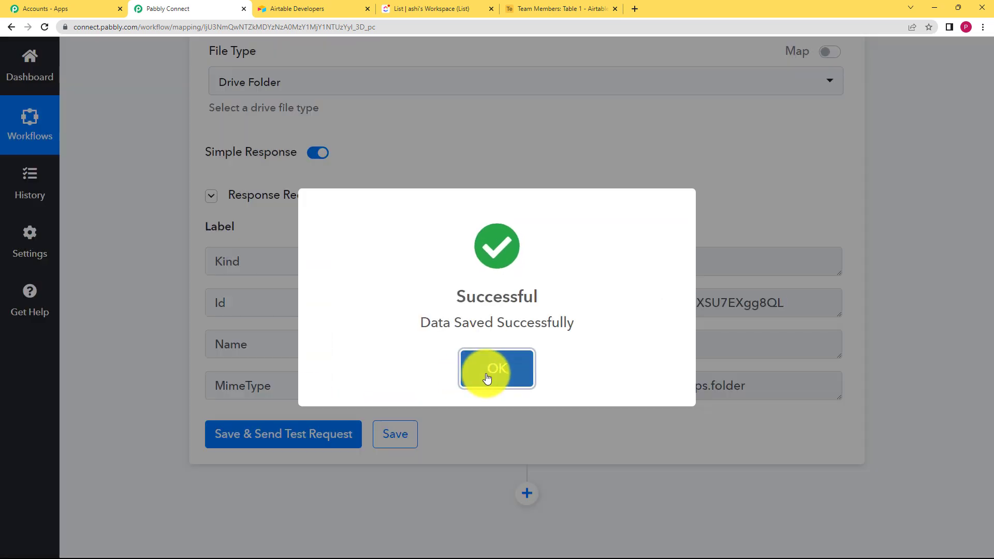
pyautogui.click(487, 378)
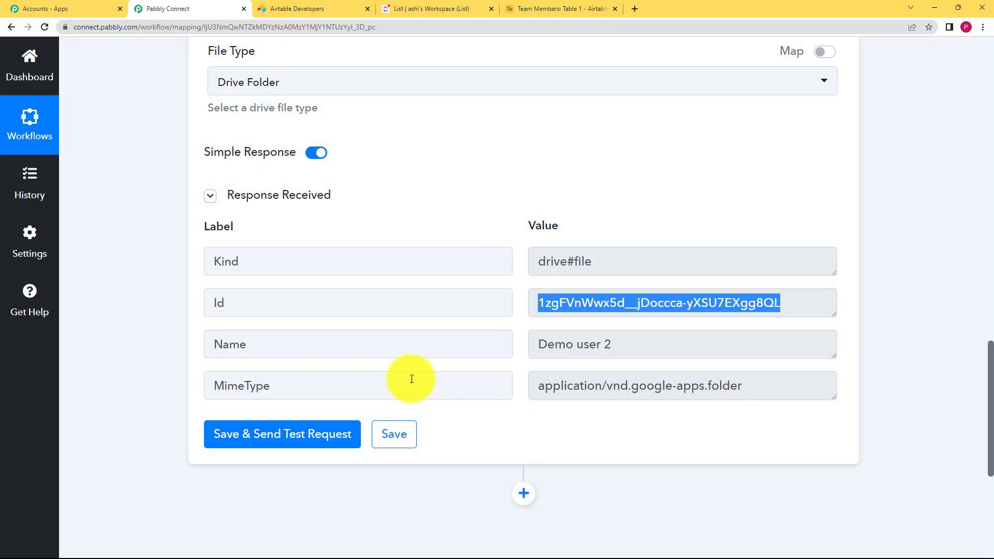
pyautogui.scroll(10, 166, 275)
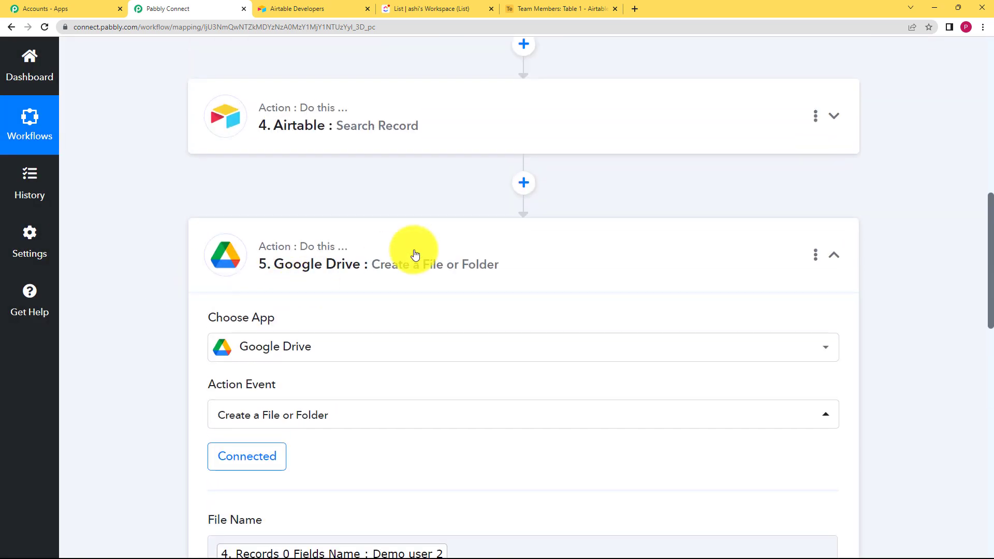
pyautogui.click(413, 256)
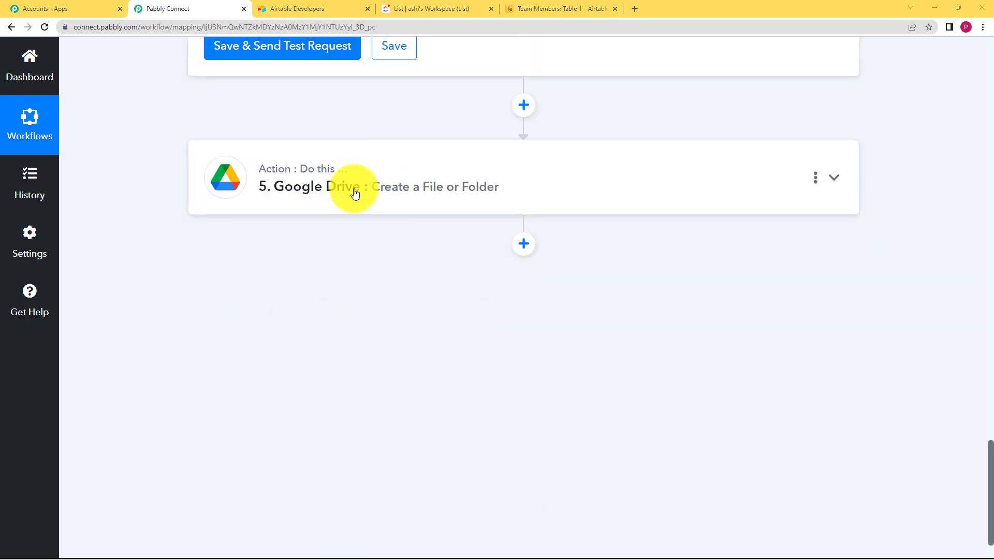
# Step: Add an Airtable action step with the Update Record event
pyautogui.click(525, 250)
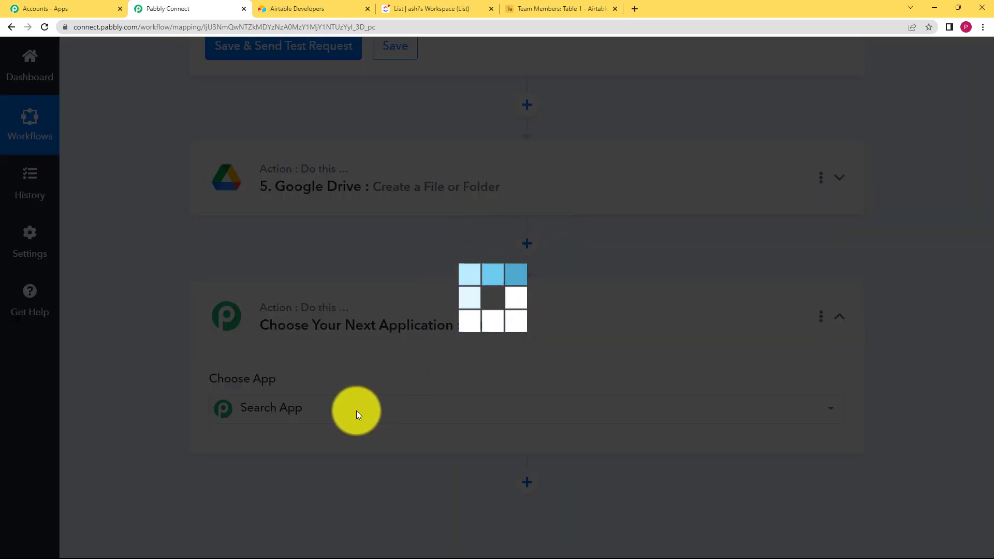
pyautogui.write('airta')
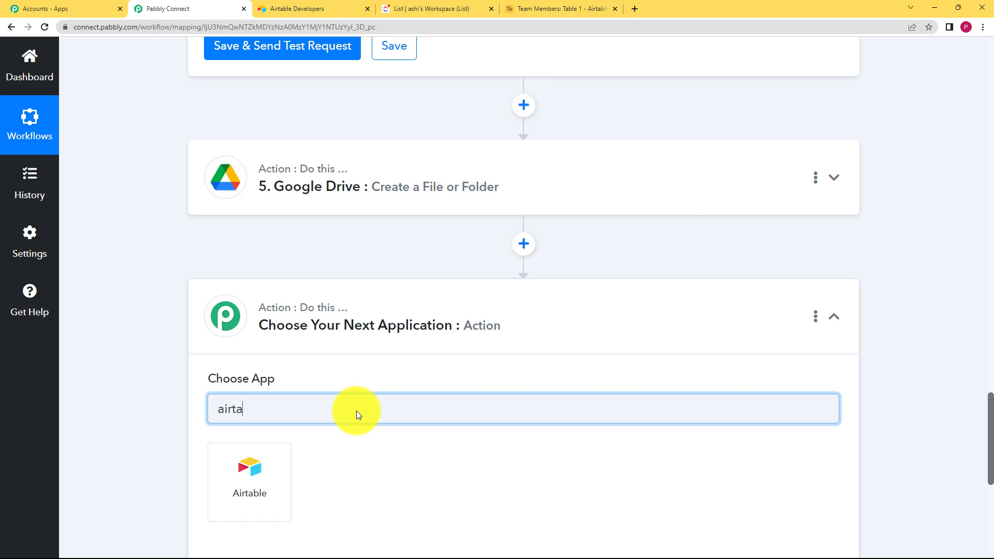
pyautogui.click(261, 471)
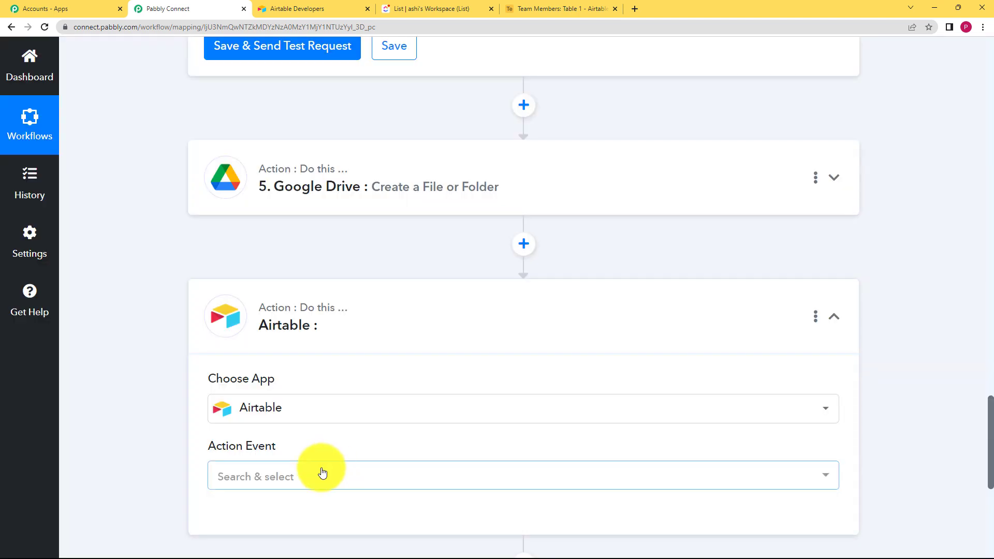
pyautogui.click(322, 474)
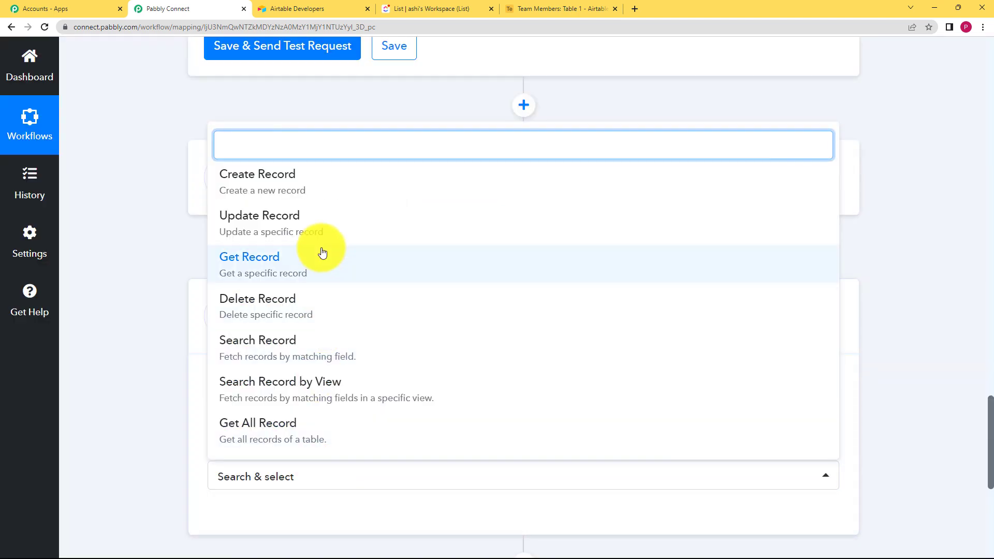
pyautogui.click(322, 231)
pyautogui.scroll(-3, 133, 422)
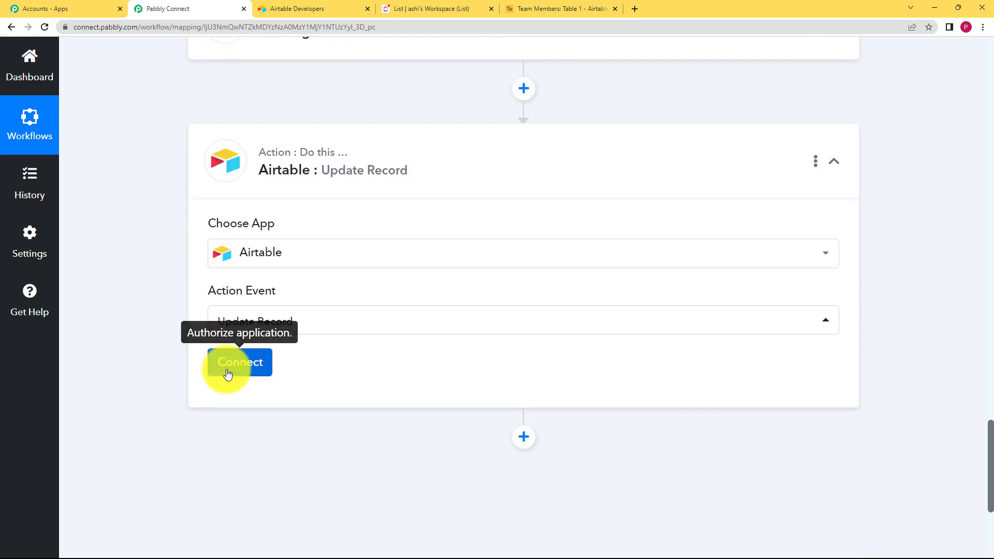
# Step: Connect the Airtable step using the existing Airtable #9 connection
pyautogui.click(228, 374)
pyautogui.click(557, 8)
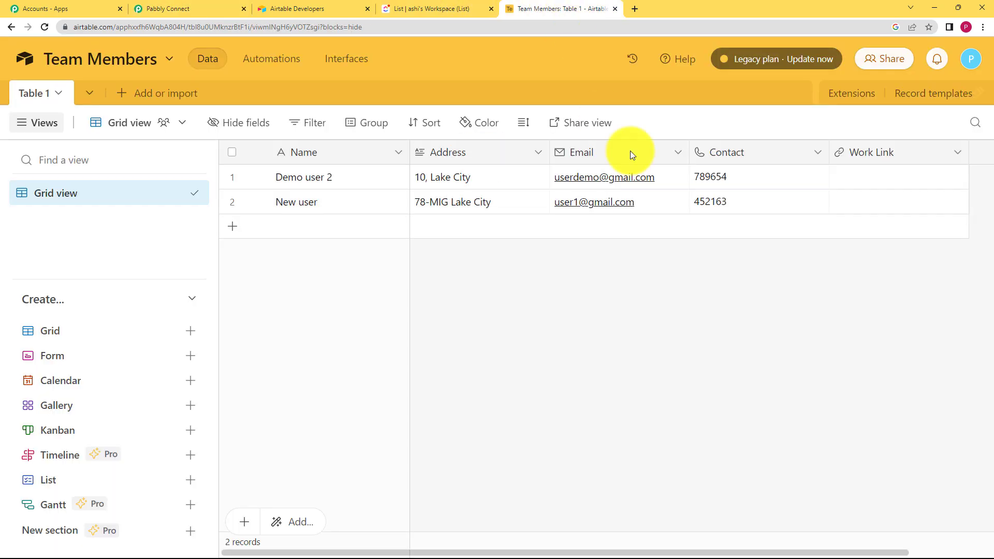
pyautogui.click(201, 6)
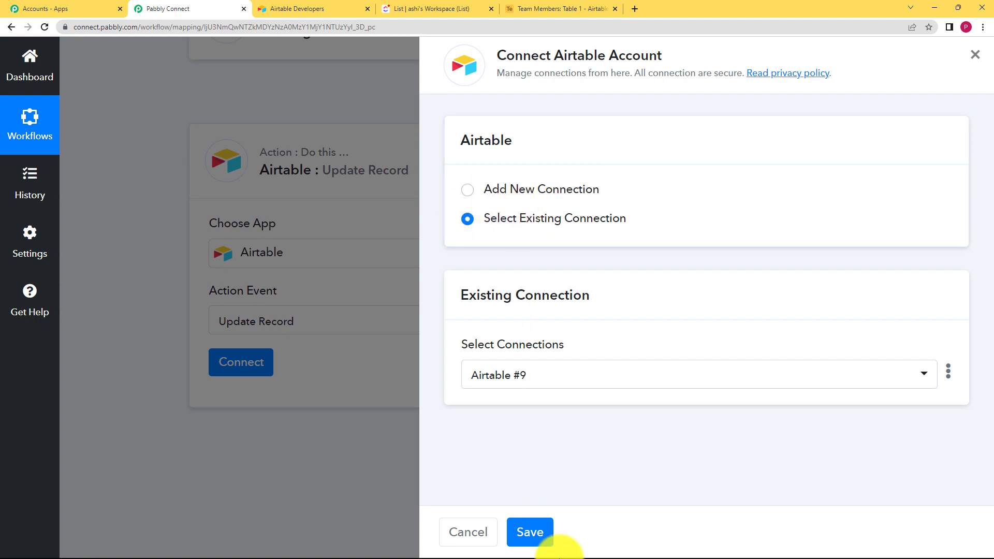
pyautogui.click(529, 523)
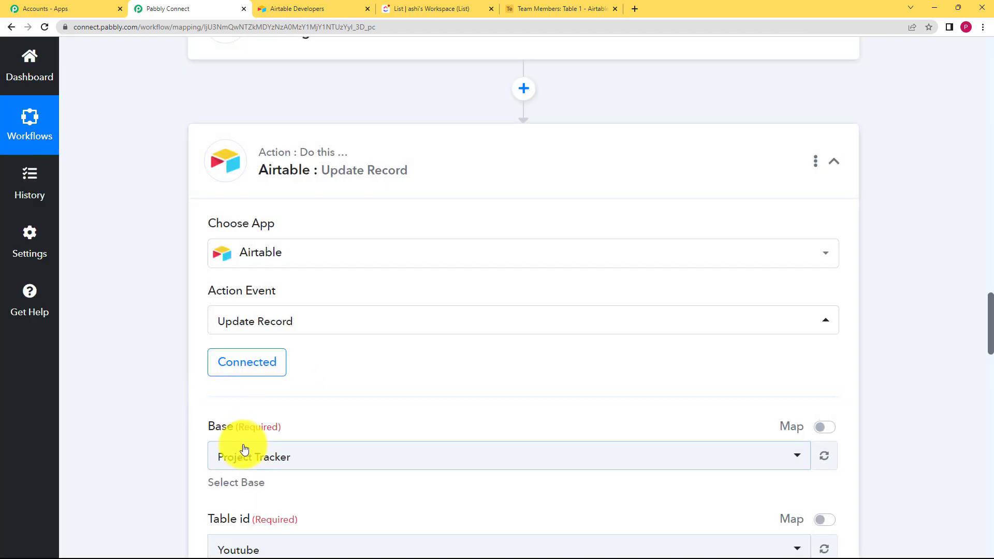
# Step: Select Team Members as the base for the Airtable record update
pyautogui.click(243, 456)
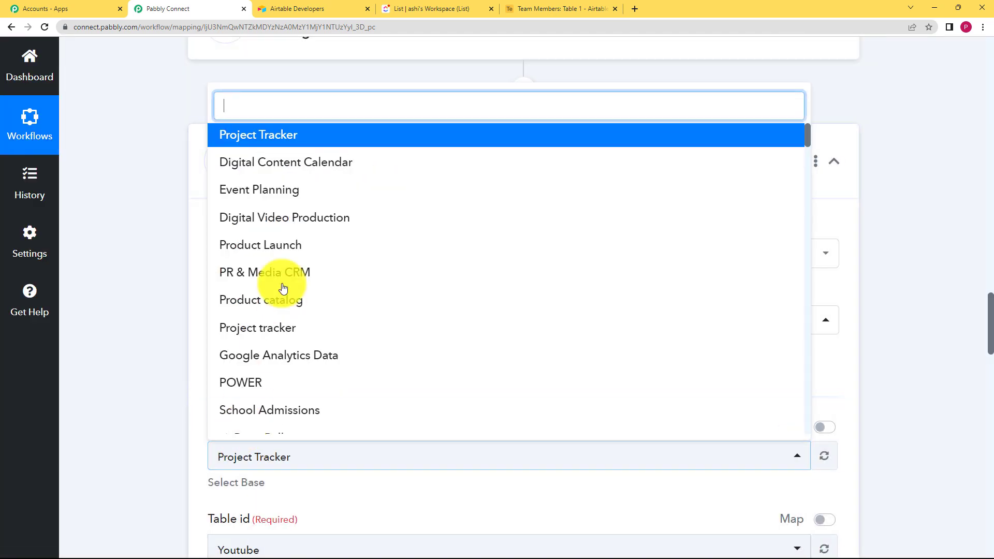
pyautogui.write('team')
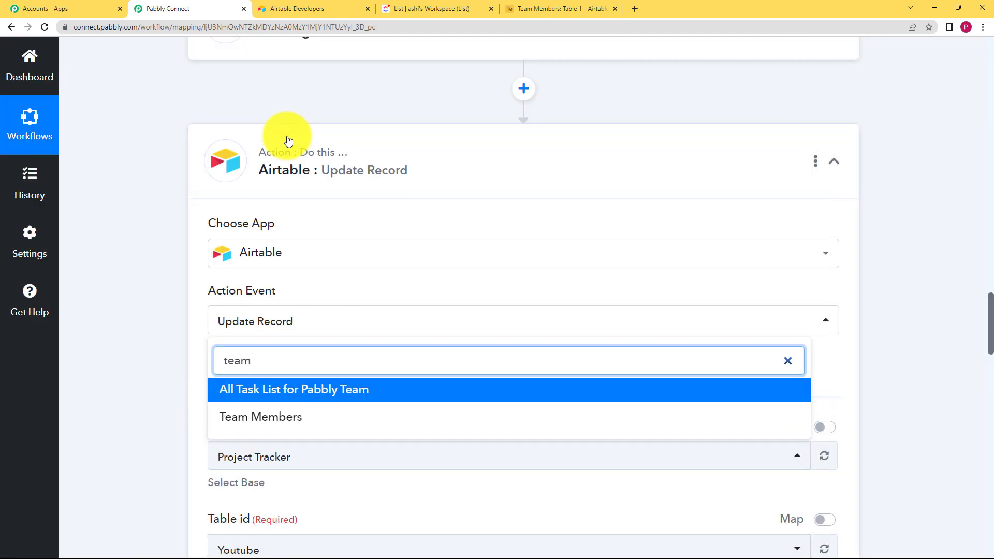
pyautogui.click(291, 417)
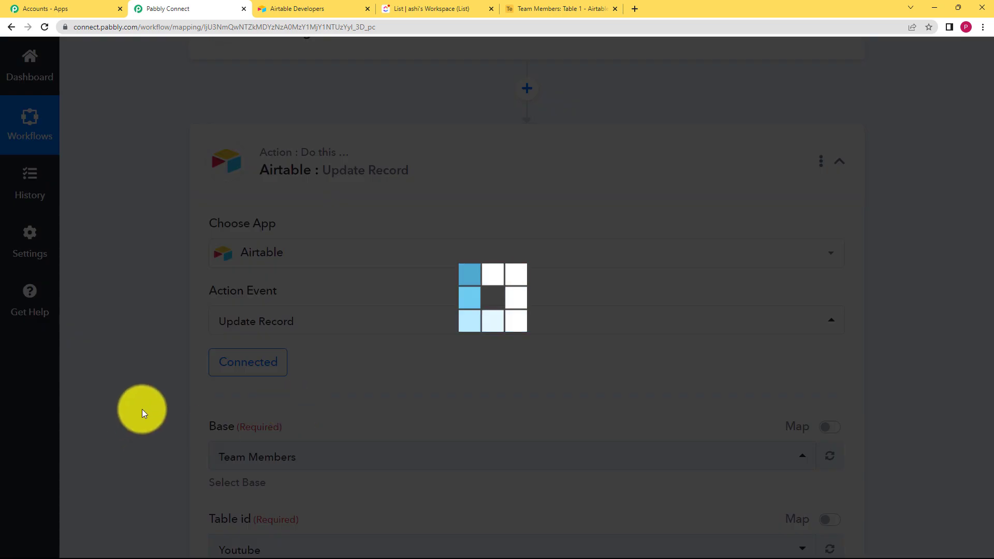
pyautogui.scroll(-6, 147, 409)
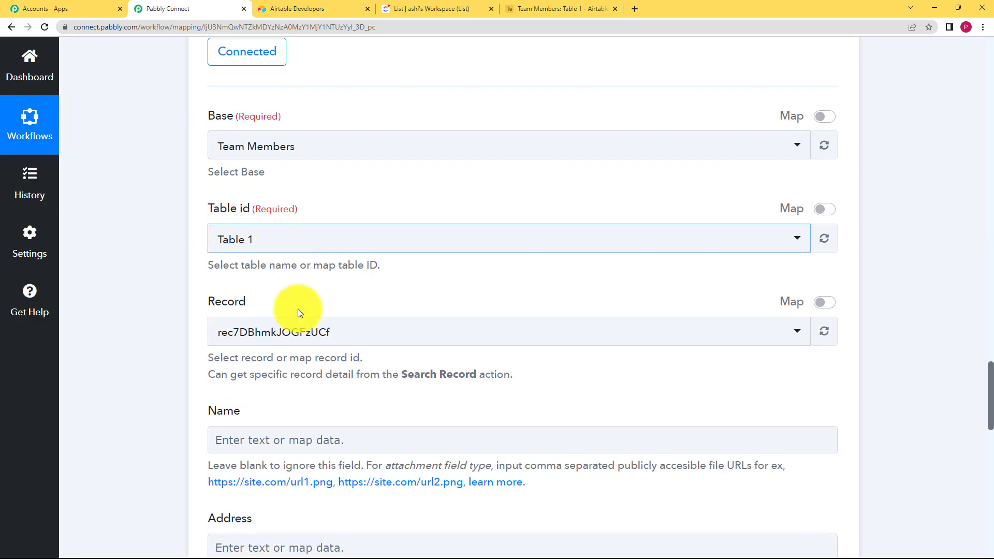
# Step: Switch the Record field to mapping and map it to the Records 0 Id from the Airtable Search Record step
pyautogui.click(819, 310)
pyautogui.click(792, 337)
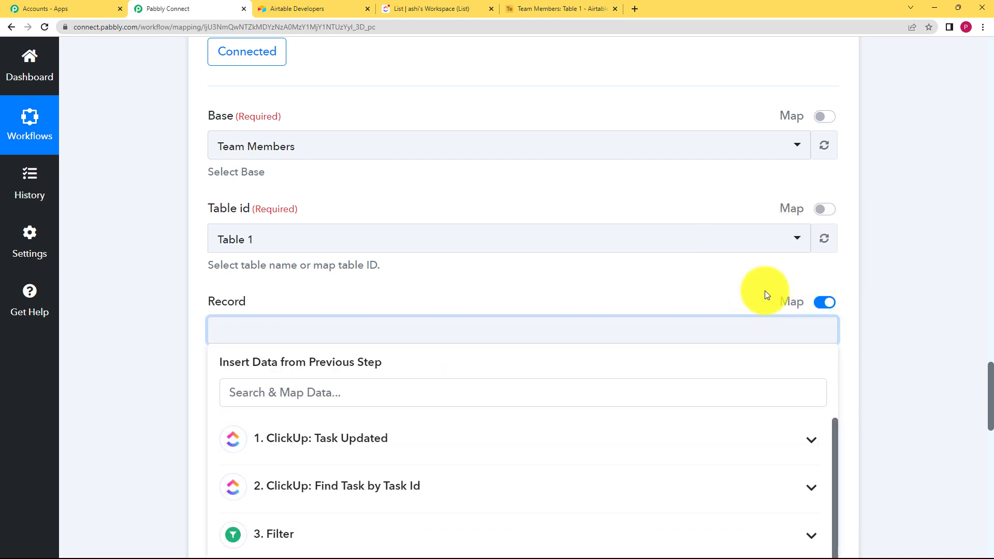
pyautogui.scroll(-4, 154, 346)
pyautogui.click(306, 372)
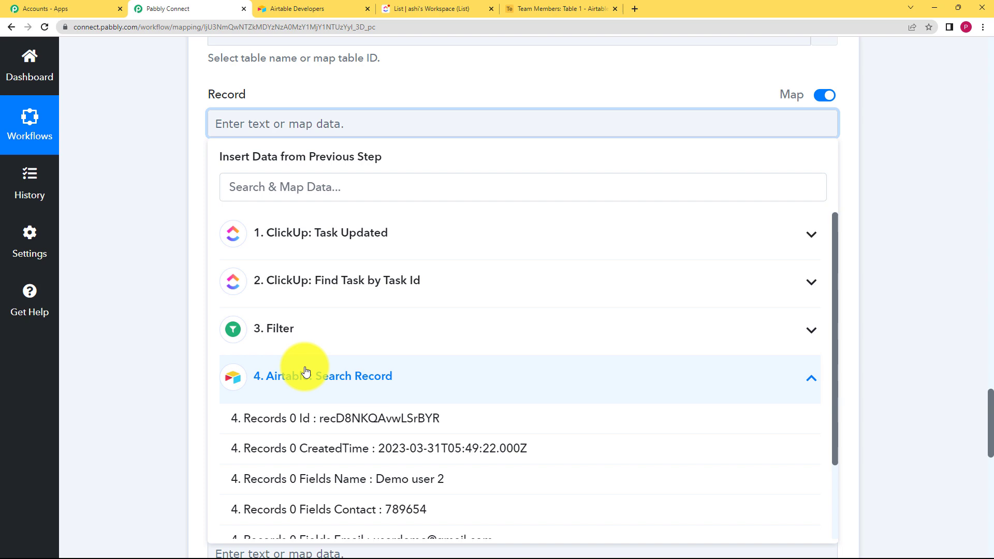
pyautogui.click(344, 419)
pyautogui.click(150, 199)
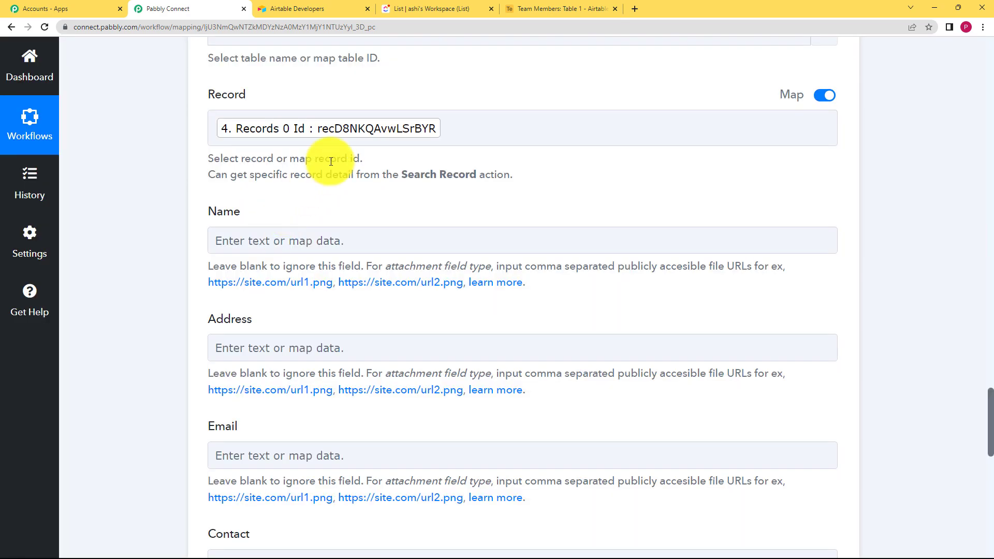
# Step: Map the Name and Address fields to the search record's Fields Name and Fields Address values
pyautogui.click(280, 241)
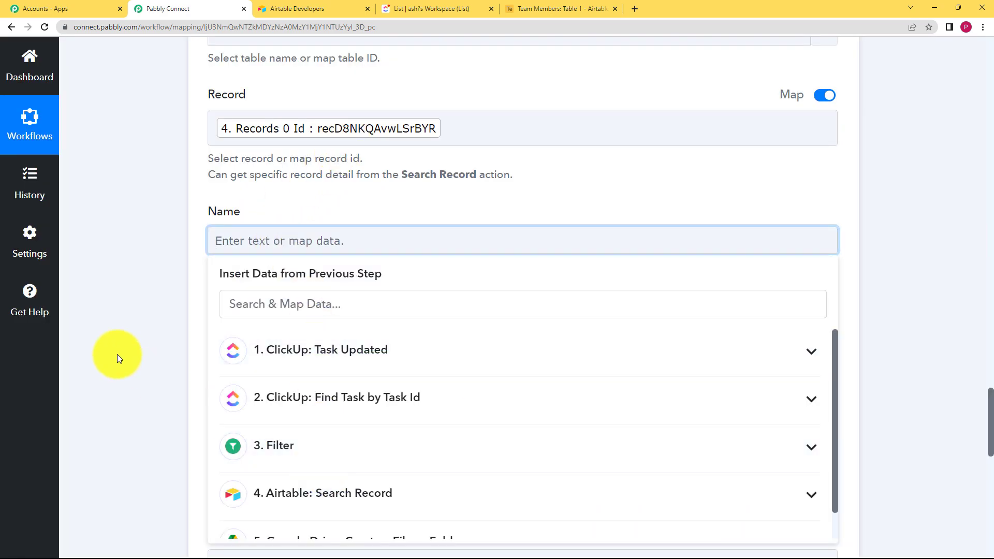
pyautogui.scroll(-3, 262, 331)
pyautogui.click(264, 336)
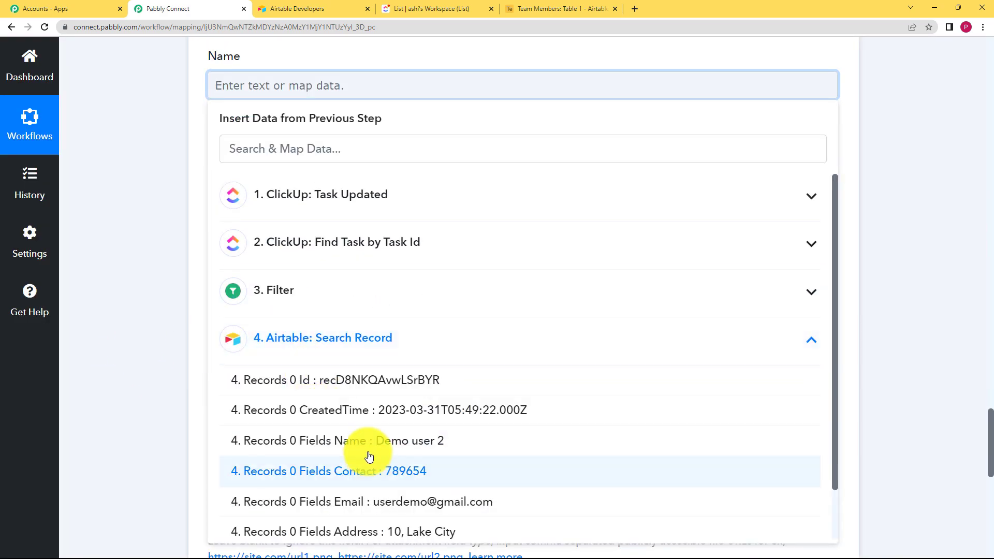
pyautogui.click(409, 442)
pyautogui.click(243, 207)
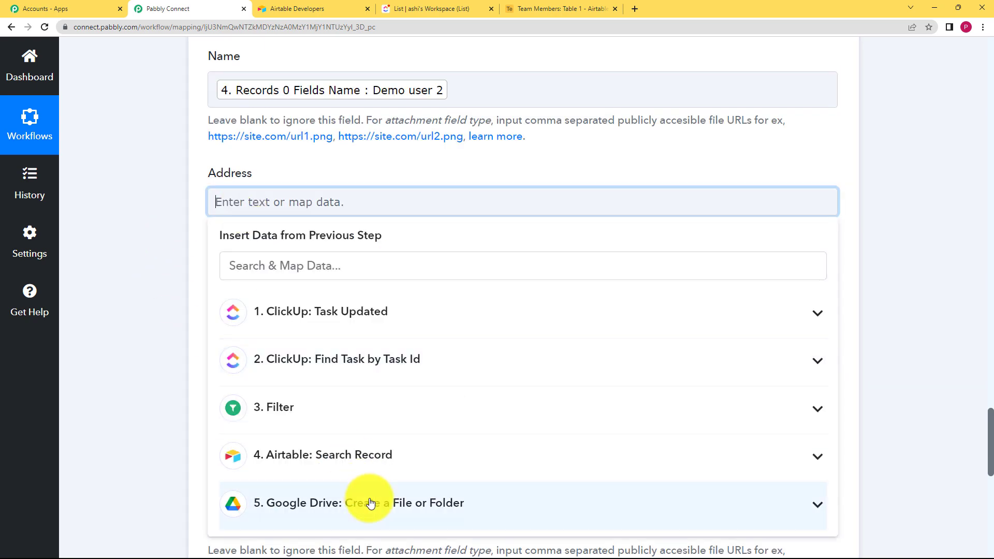
pyautogui.click(355, 514)
pyautogui.scroll(-4, 353, 487)
pyautogui.click(379, 492)
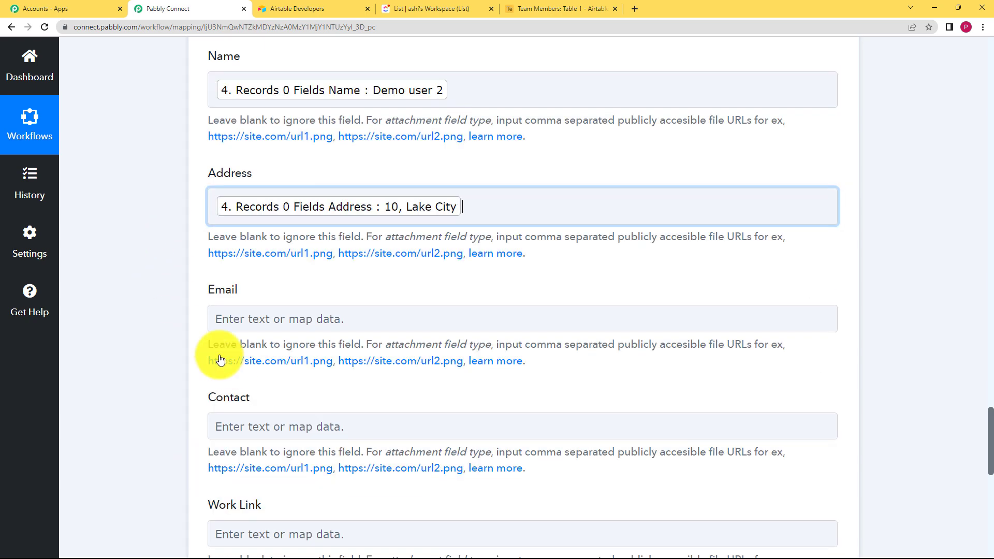
# Step: Map the Email and Contact fields to the search record's Fields Email and Fields Contact values
pyautogui.click(275, 317)
pyautogui.scroll(-1, 378, 481)
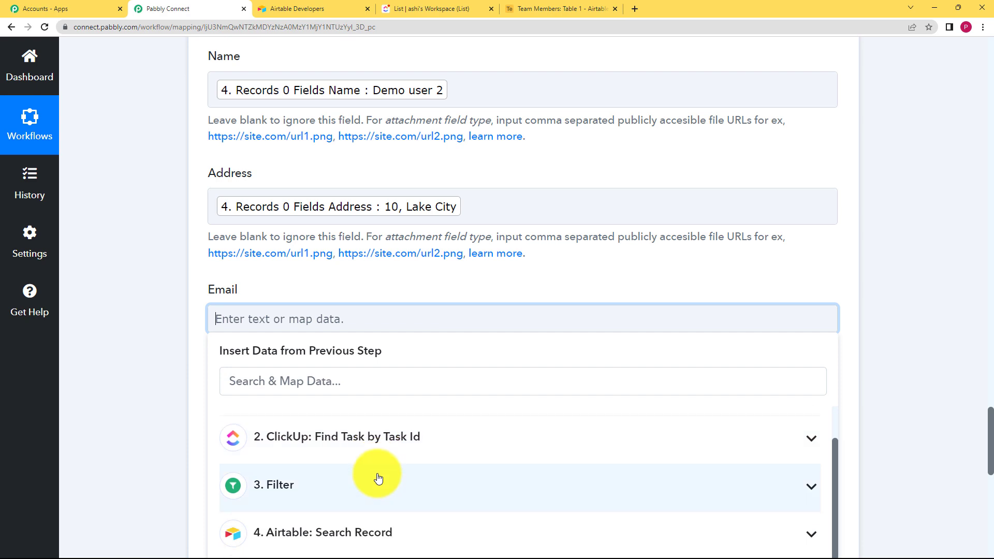
pyautogui.click(355, 522)
pyautogui.scroll(-4, 155, 430)
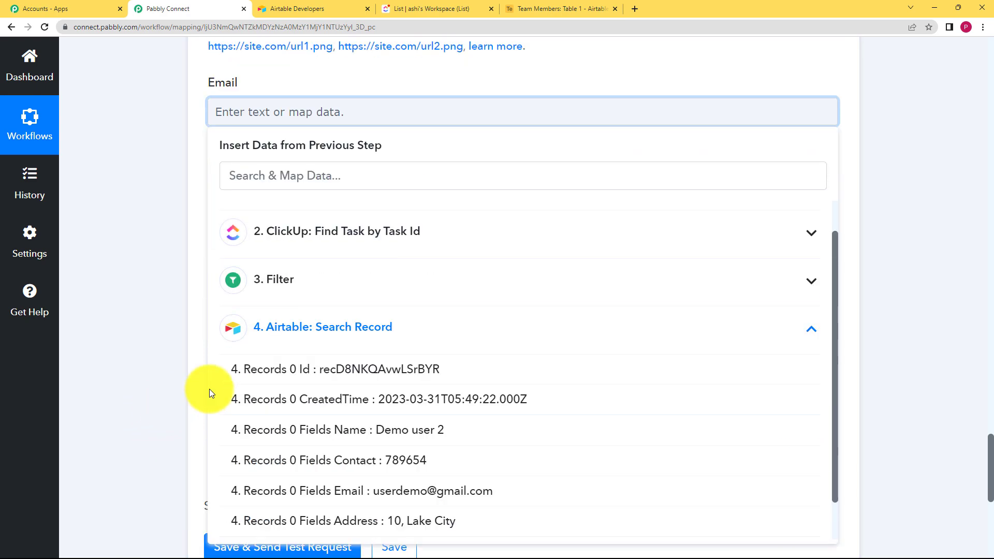
pyautogui.click(374, 499)
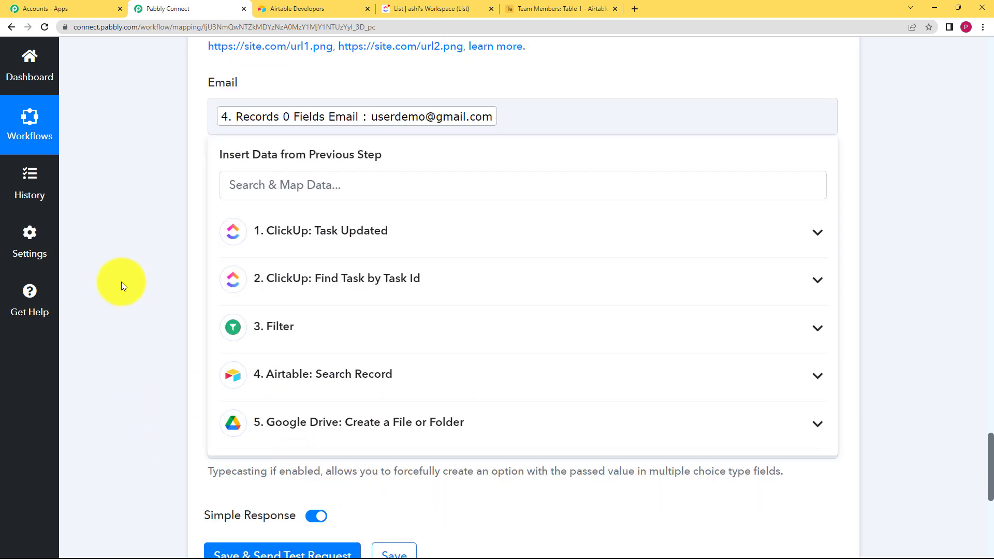
pyautogui.click(121, 282)
pyautogui.scroll(-2, 204, 247)
pyautogui.click(268, 126)
pyautogui.click(318, 381)
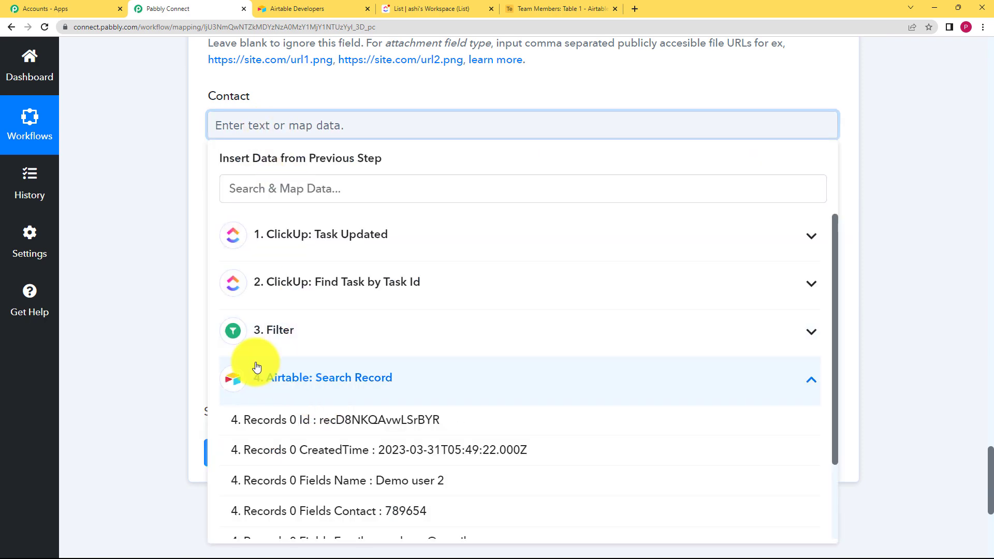
pyautogui.click(336, 516)
pyautogui.click(139, 221)
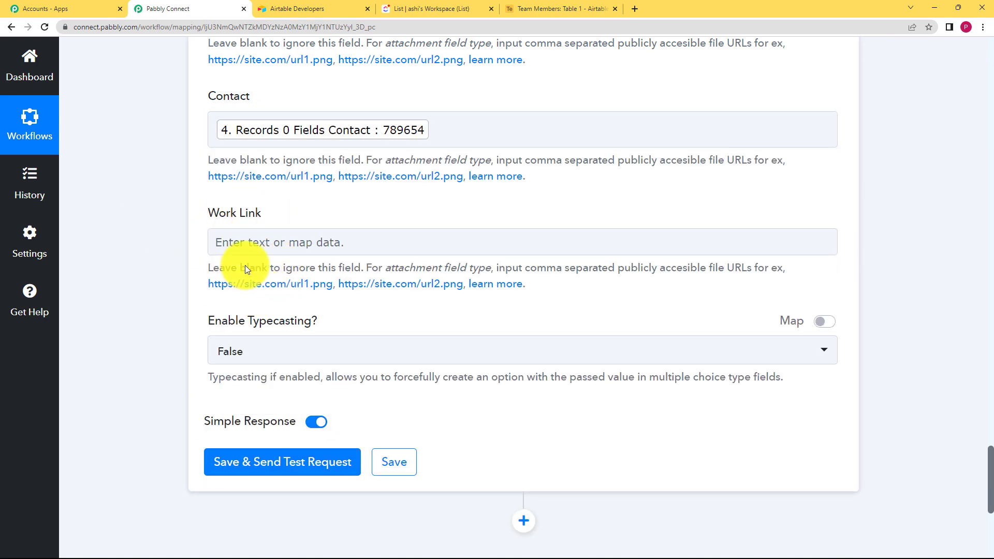
pyautogui.click(222, 242)
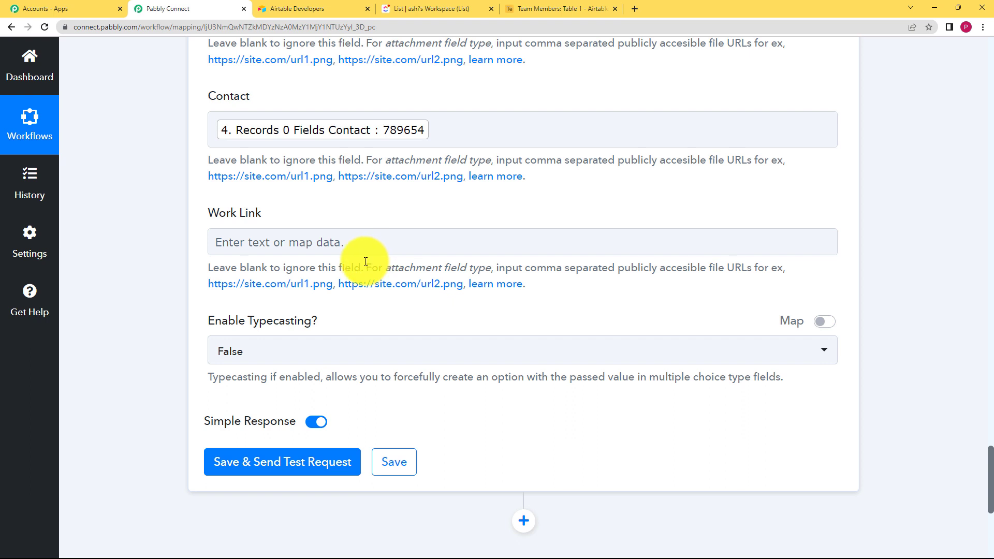
pyautogui.click(358, 241)
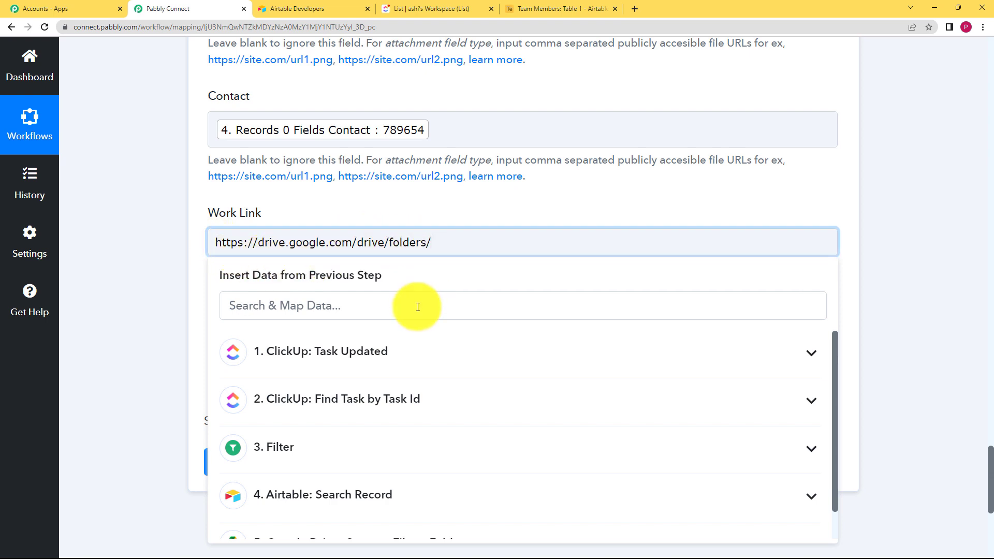
pyautogui.scroll(-1, 311, 489)
pyautogui.scroll(-2, 332, 504)
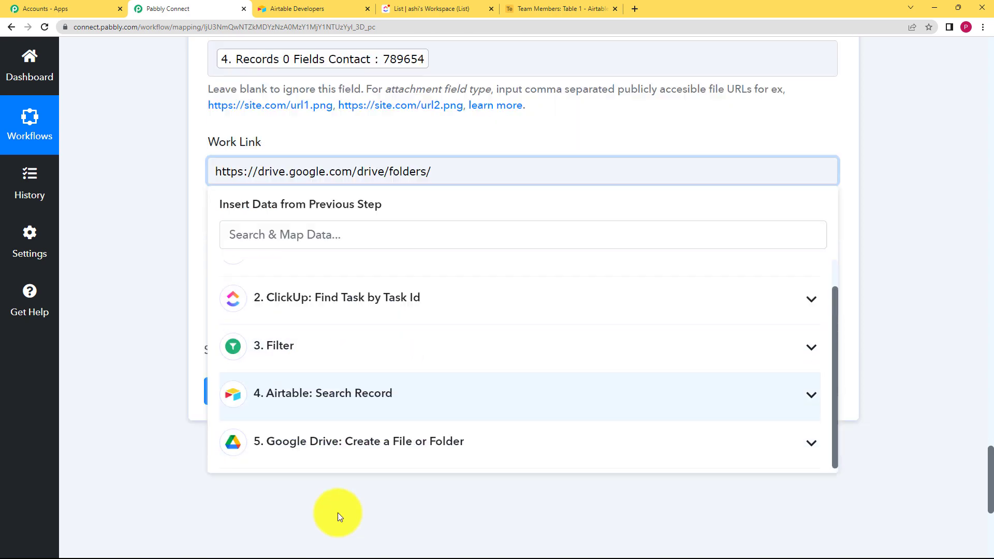
pyautogui.click(362, 439)
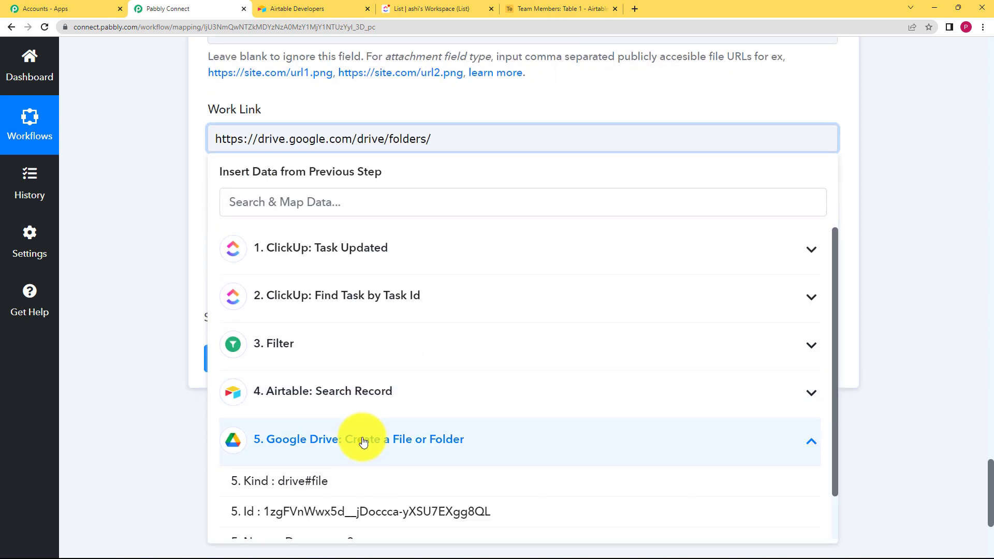
pyautogui.click(328, 513)
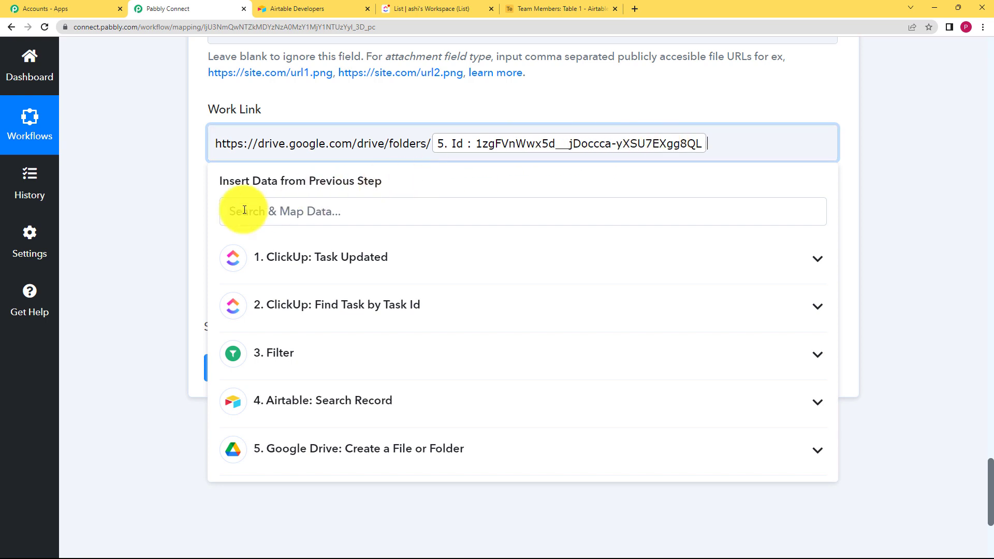
pyautogui.click(208, 163)
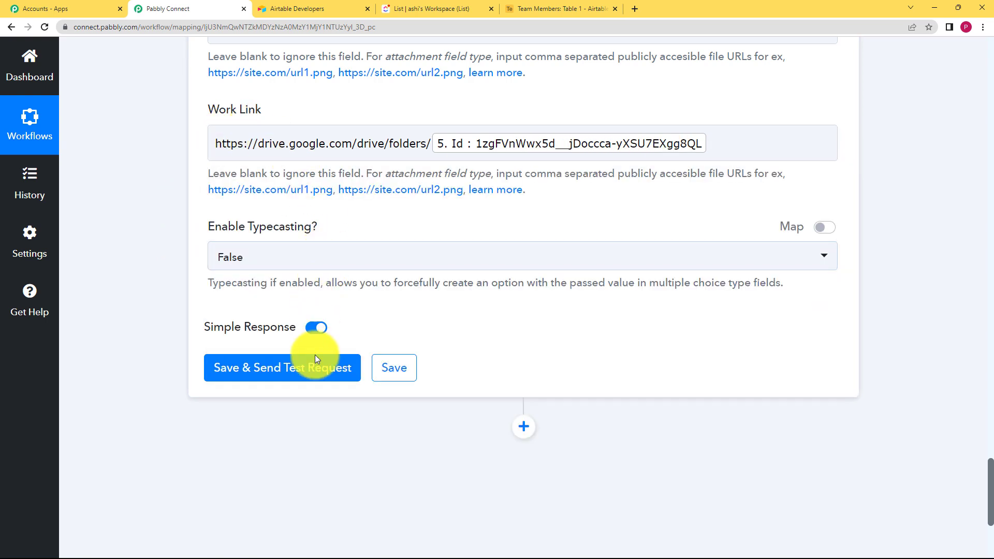
# Step: Send a test request for the Airtable Update Record step, review the returned Work Link, and save the step
pyautogui.click(305, 367)
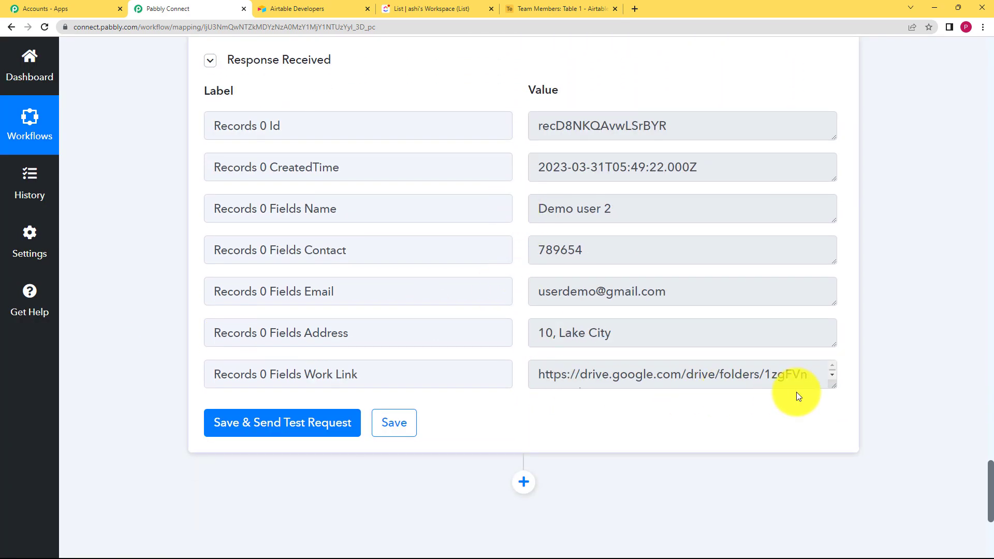
pyautogui.moveTo(828, 387); pyautogui.dragTo(532, 377)
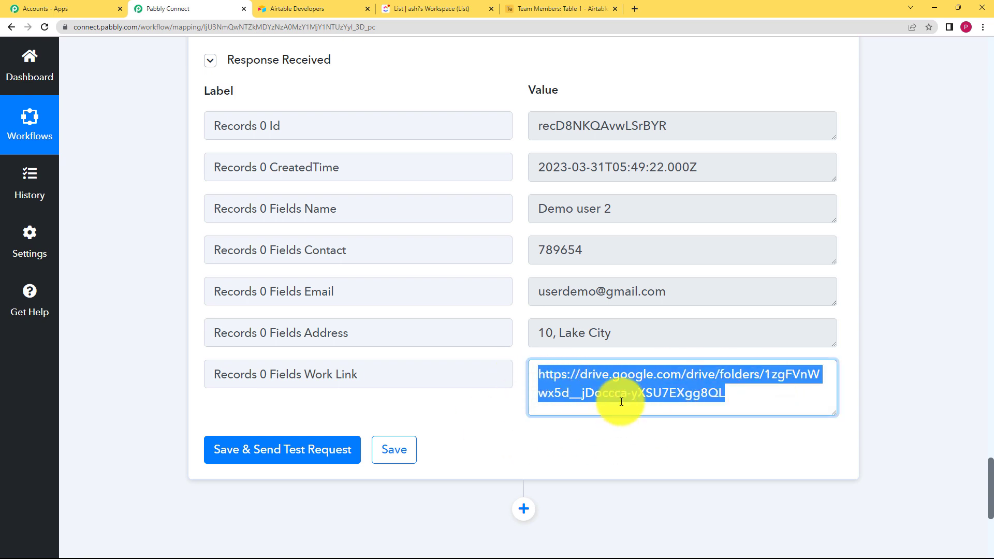
pyautogui.click(403, 458)
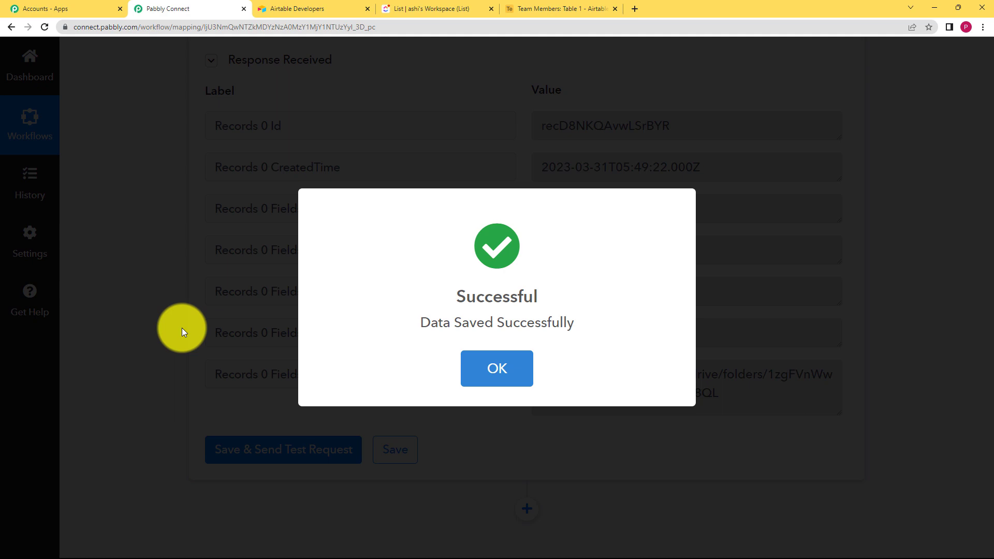
pyautogui.click(182, 327)
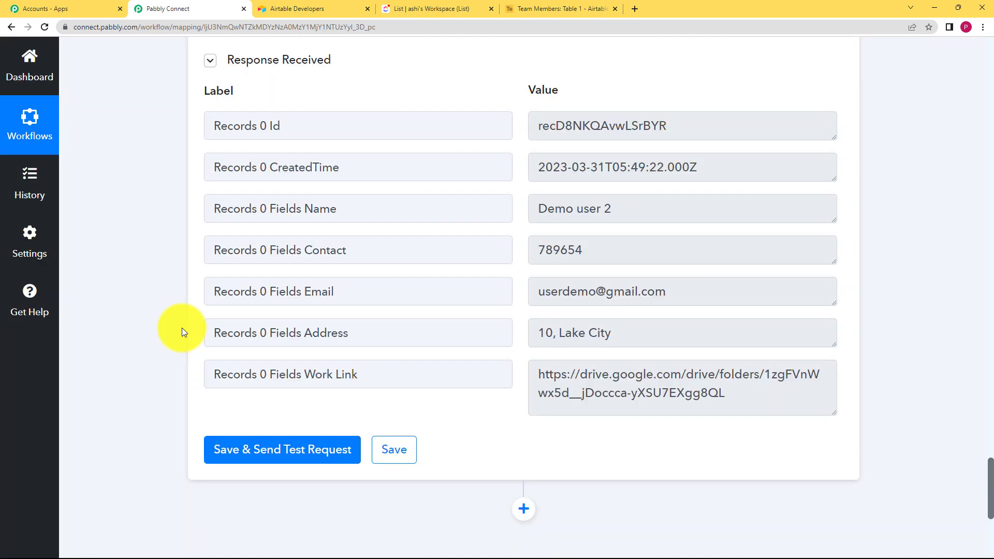
# Step: Collapse the Airtable update step and add a new Google Drive action step below it
pyautogui.scroll(10, 182, 328)
pyautogui.scroll(10, 182, 327)
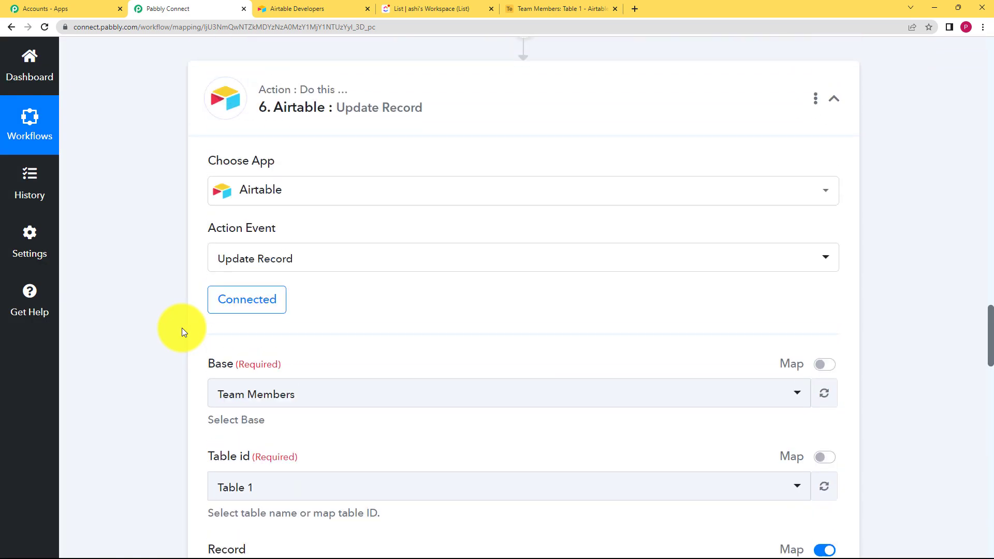
pyautogui.click(200, 249)
pyautogui.scroll(-2, 526, 186)
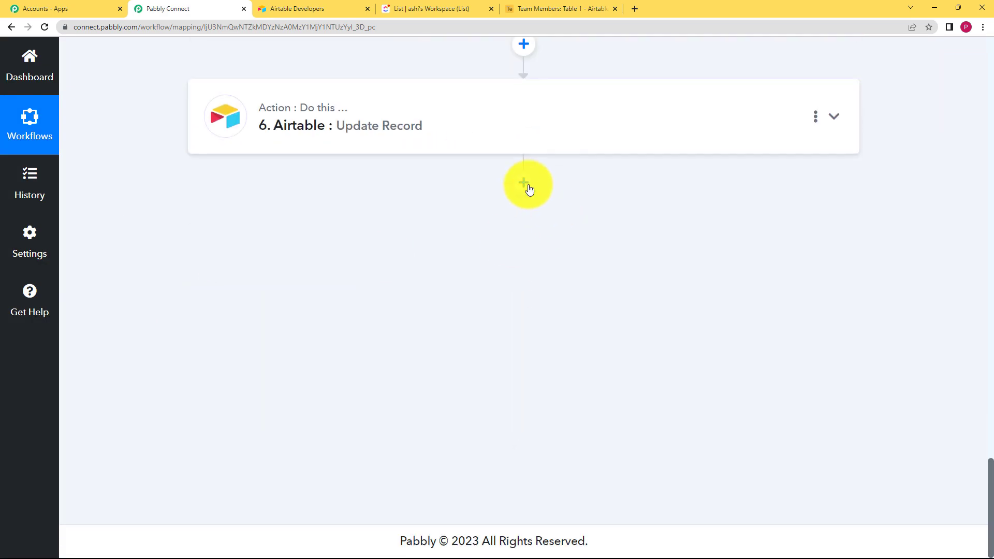
pyautogui.click(526, 184)
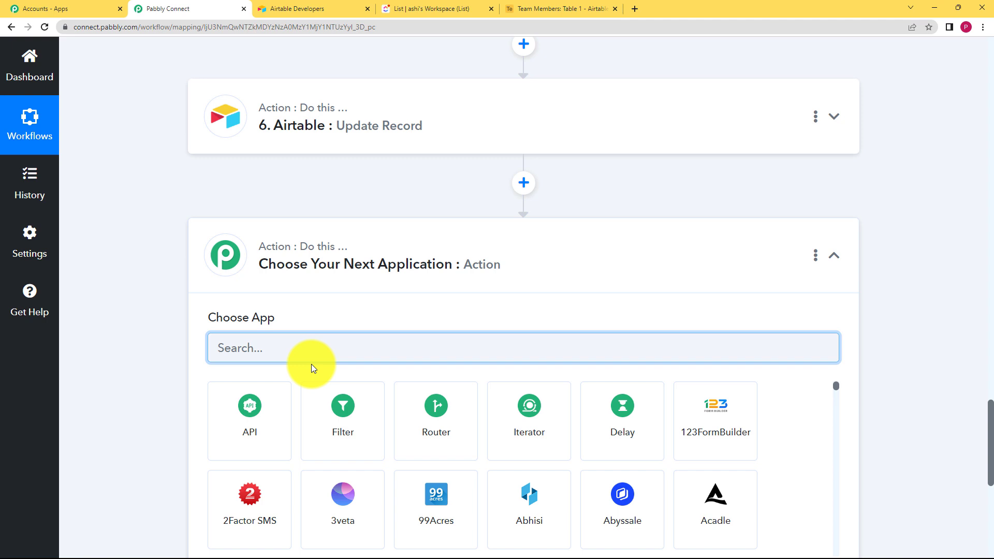
pyautogui.write('googl')
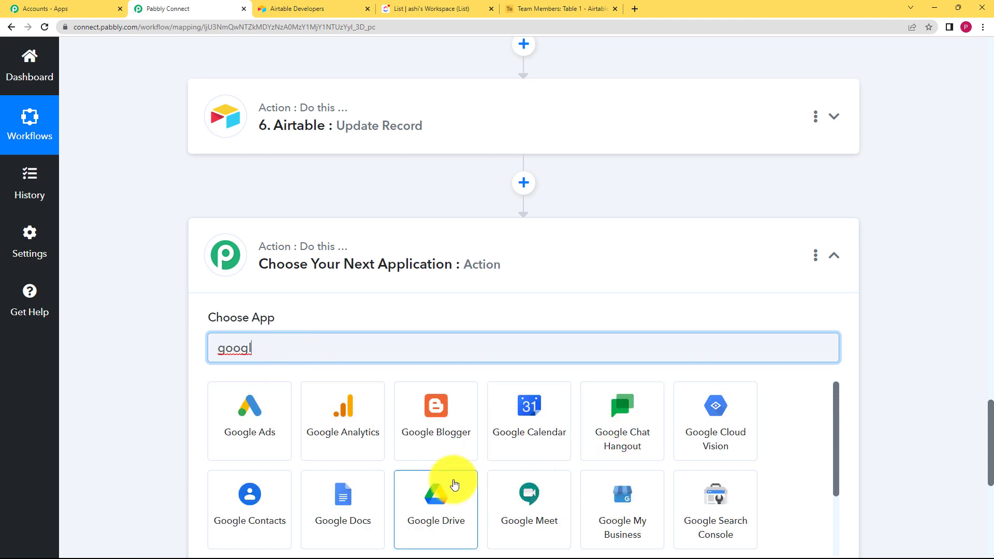
pyautogui.click(454, 484)
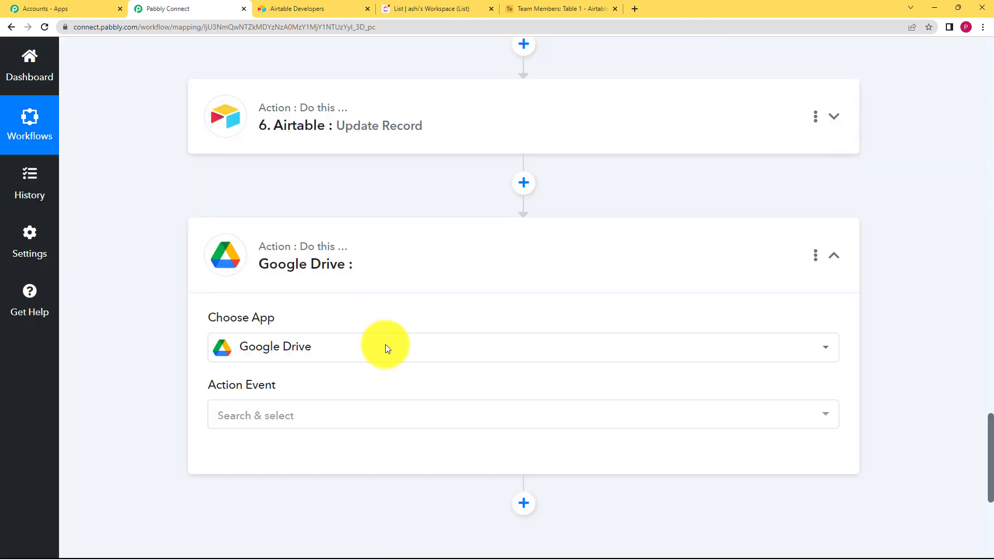
# Step: Choose the Share a File or Folder by ID event and connect using the existing Google Drive #7 connection
pyautogui.click(289, 417)
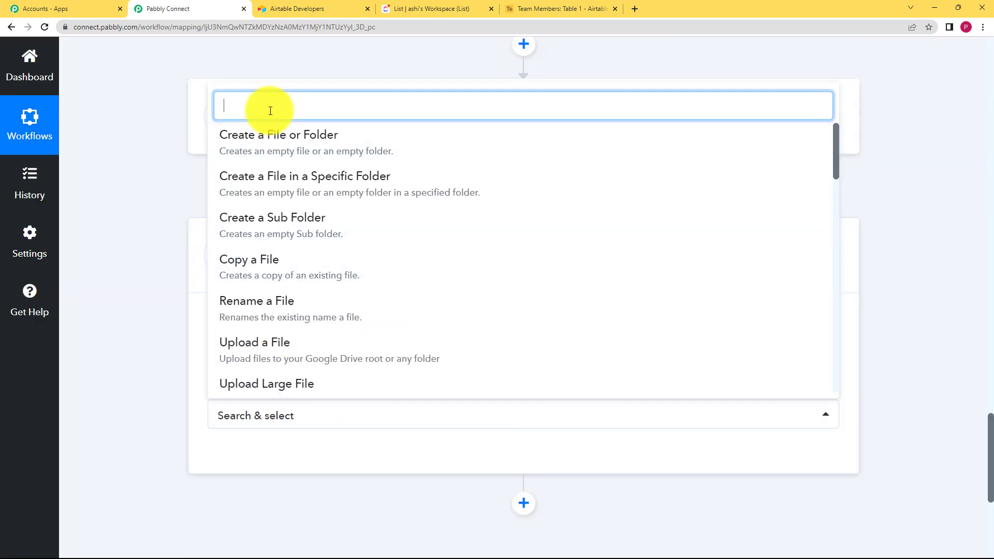
pyautogui.write('share')
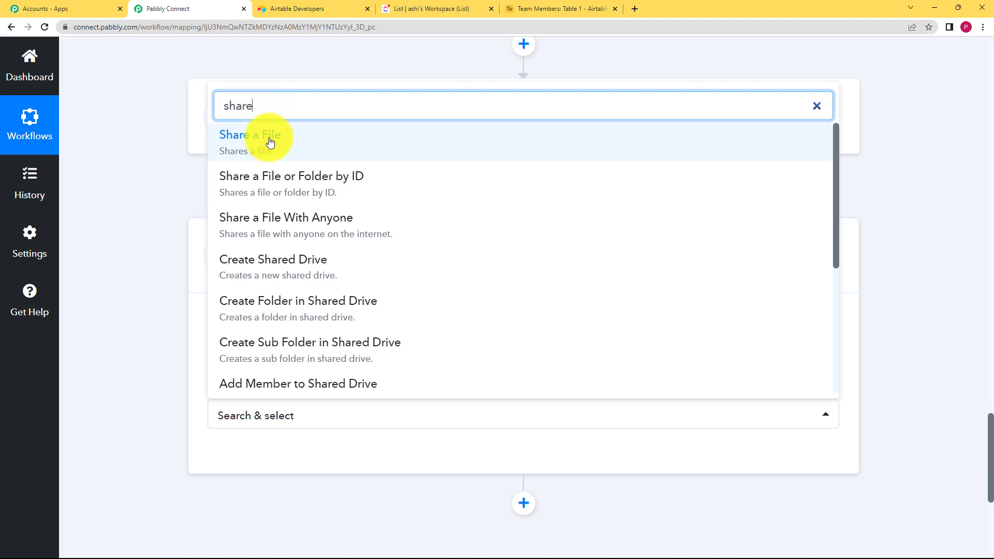
pyautogui.click(292, 192)
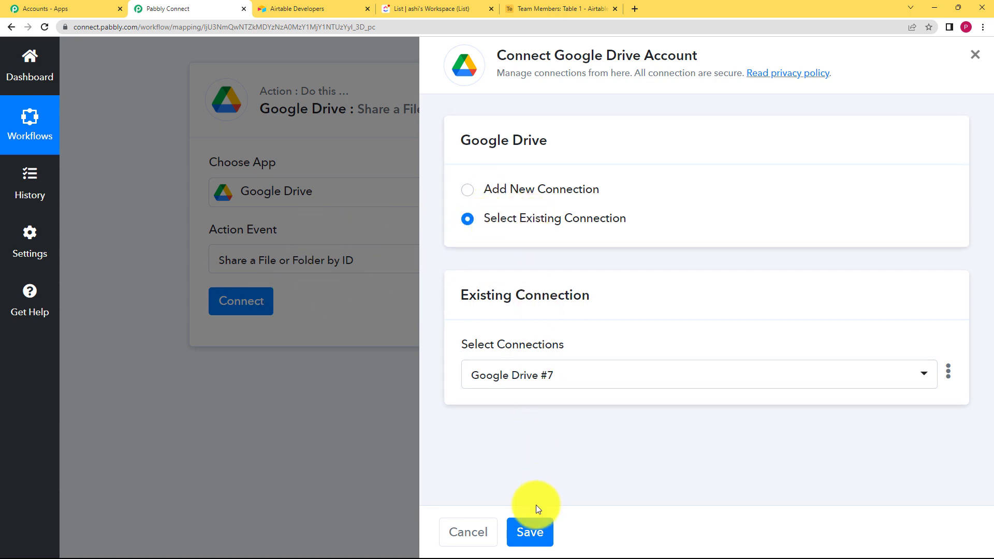
pyautogui.click(528, 532)
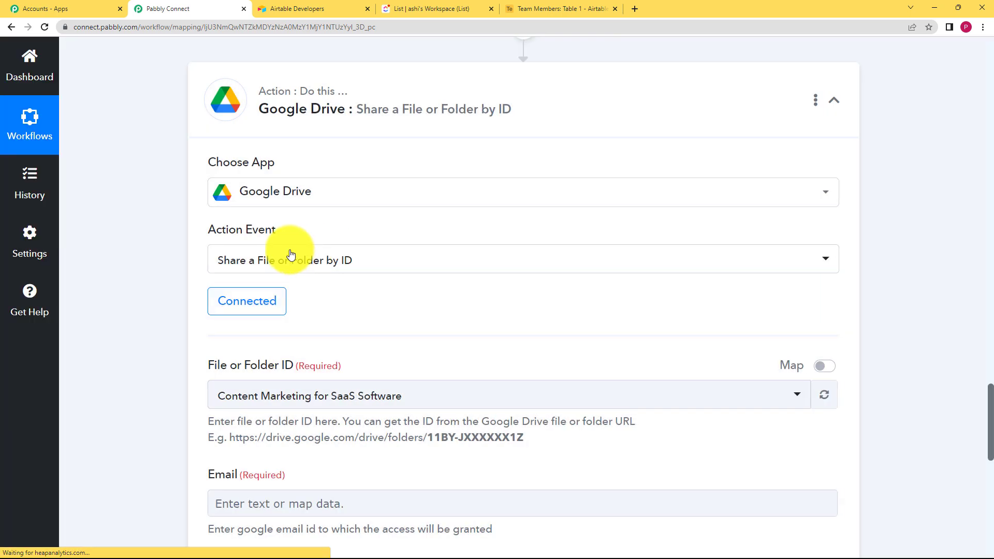
# Step: Select the Demo user 2 folder as the File or Folder ID, then switch that field to mapping mode
pyautogui.scroll(-3, 197, 342)
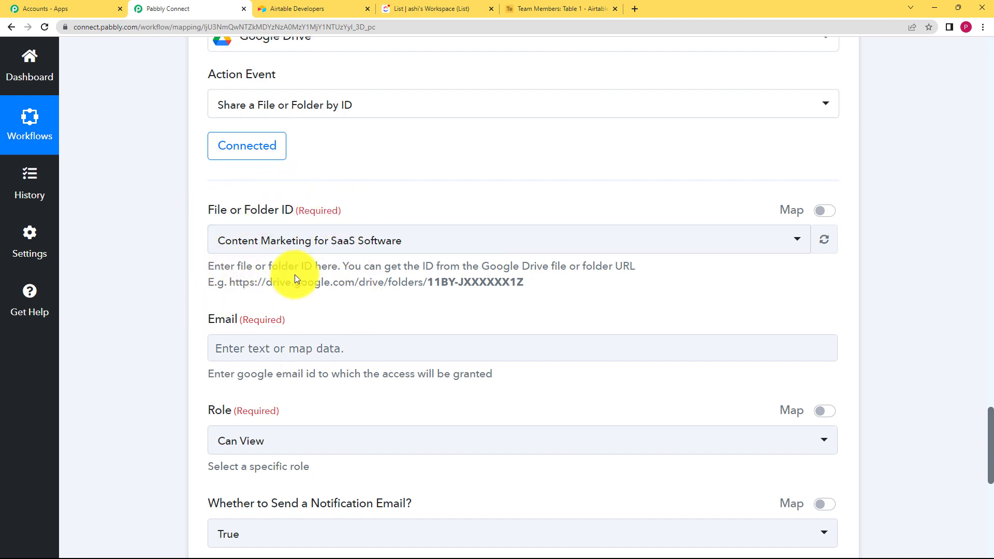
pyautogui.click(238, 240)
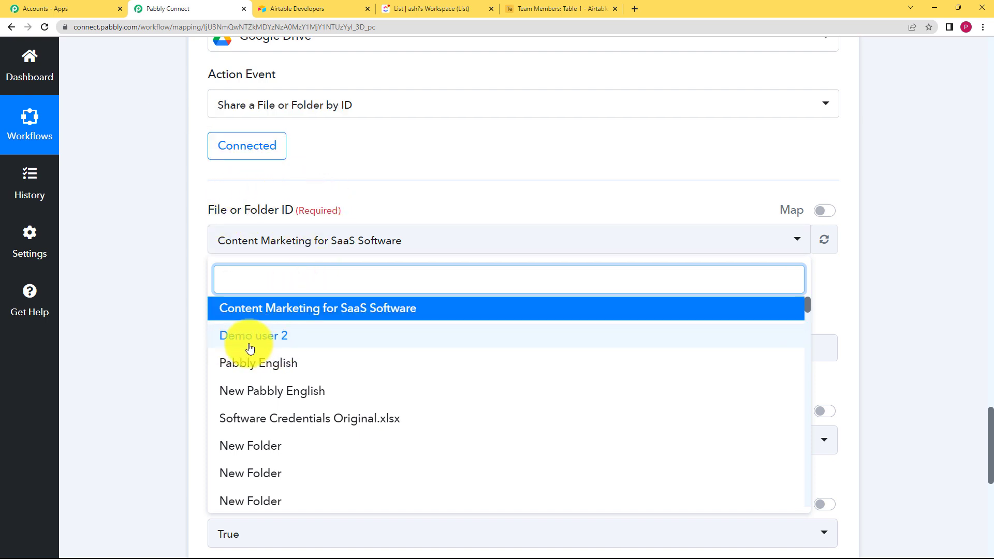
pyautogui.click(288, 337)
pyautogui.click(266, 240)
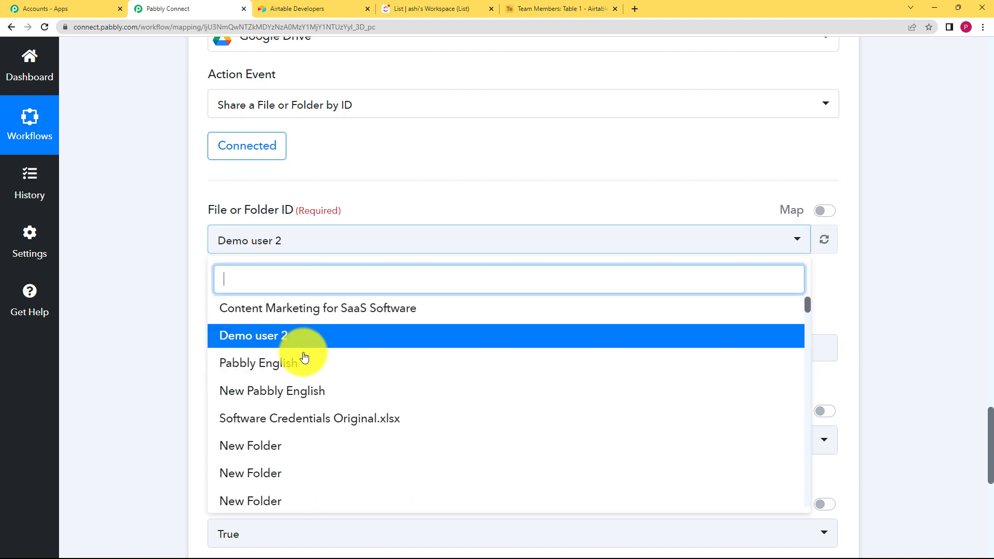
pyautogui.click(821, 212)
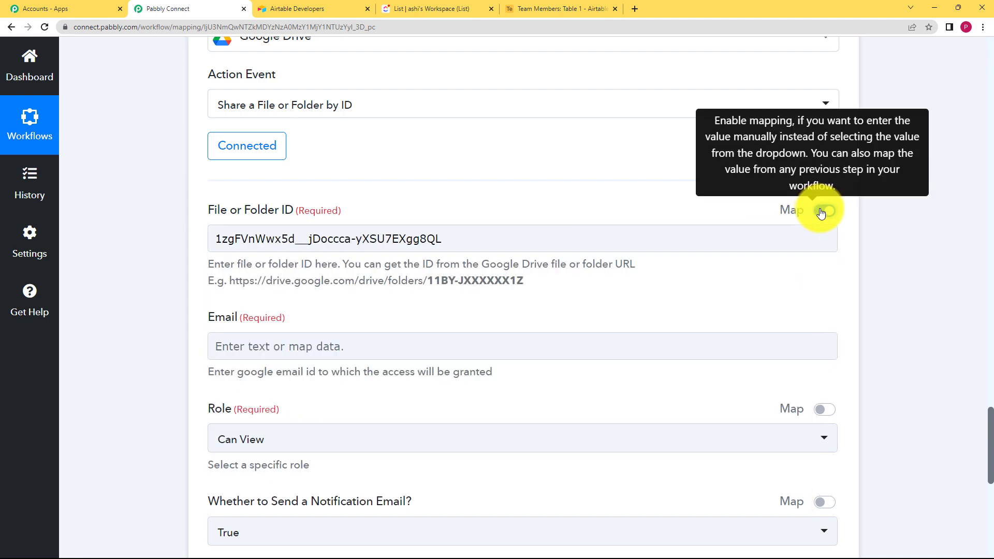
# Step: Replace the File or Folder ID with the mapped Id from the step 5 Google Drive Create a File or Folder result
pyautogui.click(453, 236)
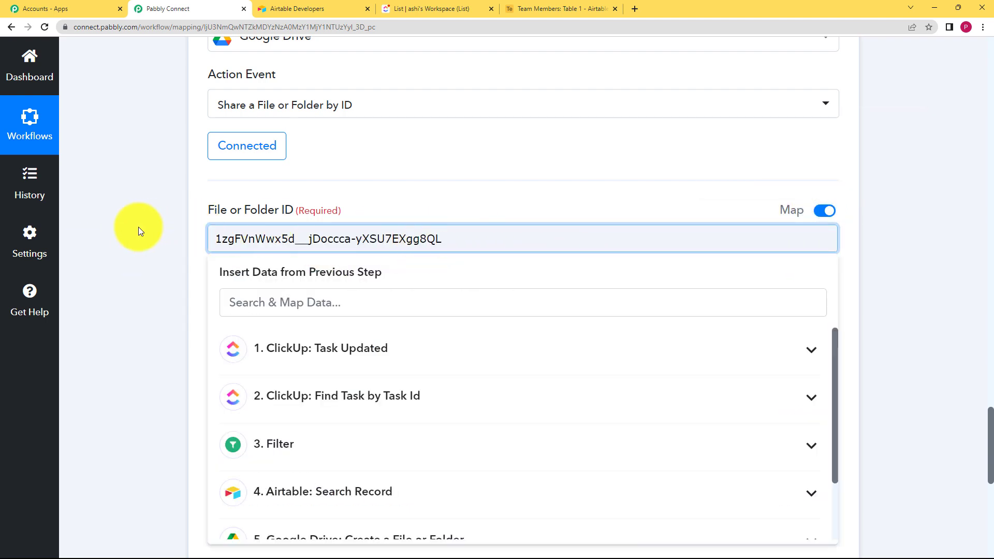
pyautogui.moveTo(508, 238); pyautogui.dragTo(365, 235)
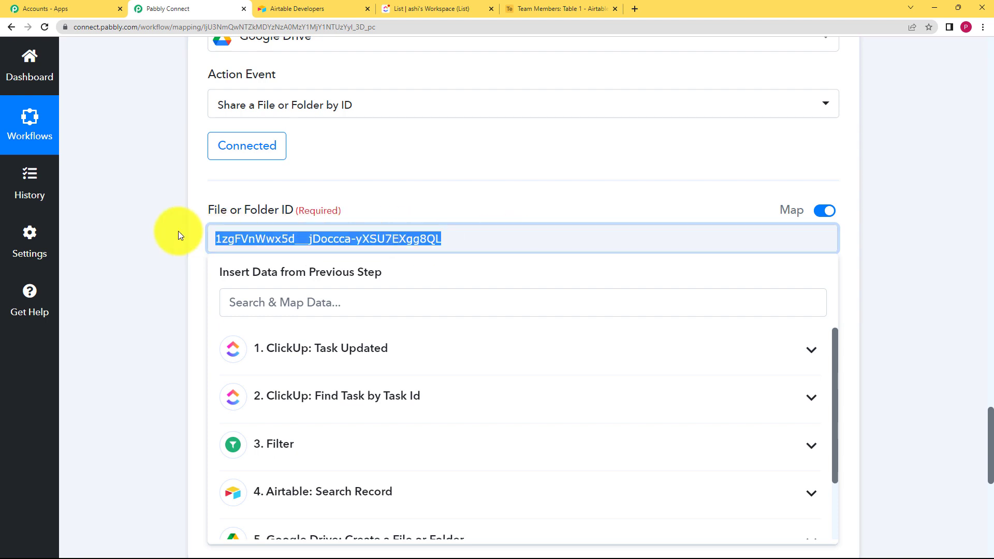
pyautogui.press('BackSpace')
pyautogui.scroll(-2, 348, 486)
pyautogui.click(347, 468)
pyautogui.click(347, 537)
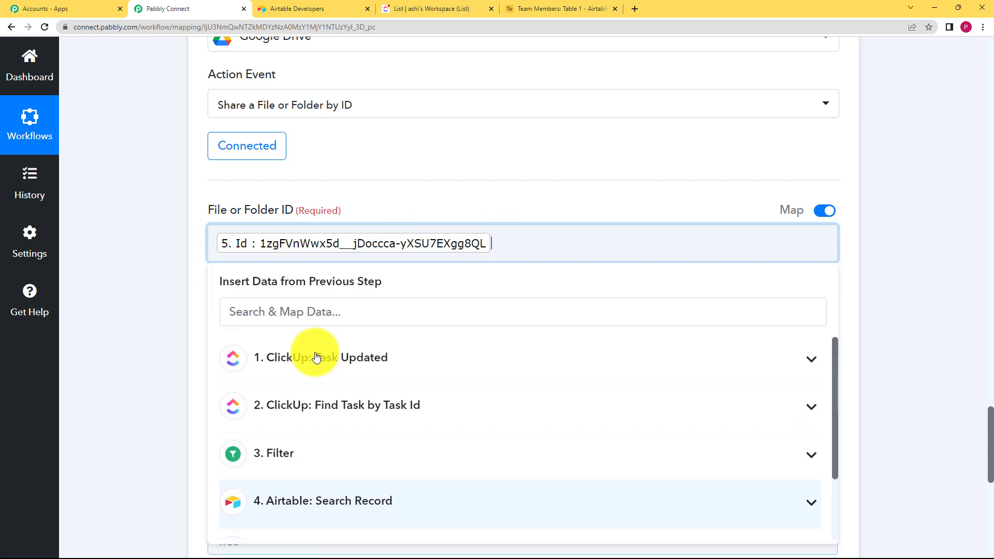
pyautogui.click(171, 262)
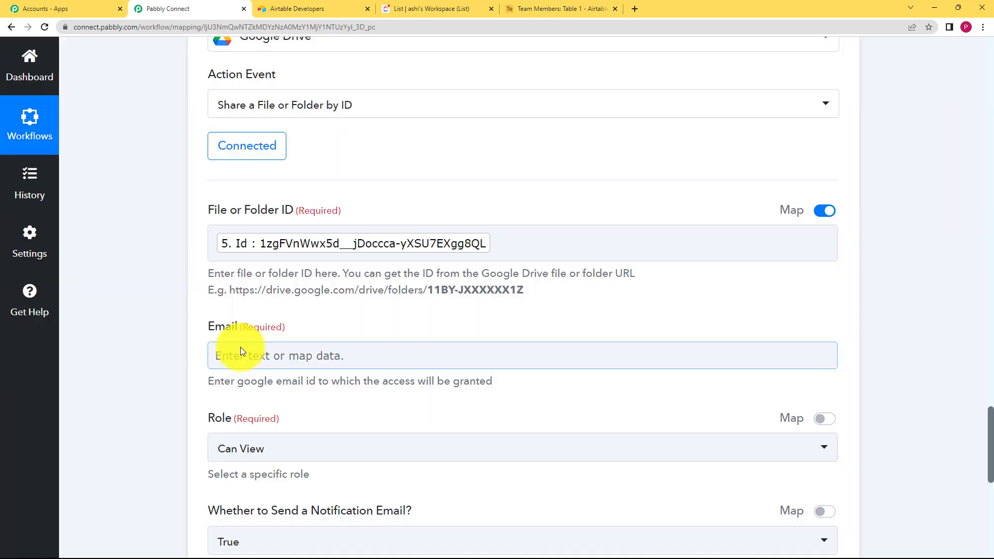
# Step: Map the Email field to the Assignees 0 Email from the ClickUp Find Task by Task Id step
pyautogui.click(241, 347)
pyautogui.scroll(-3, 156, 331)
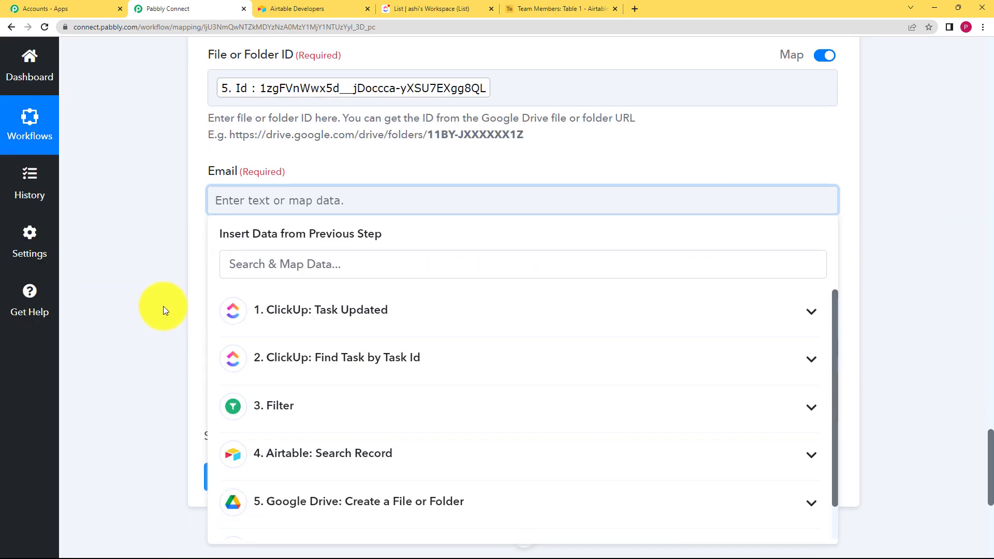
pyautogui.click(308, 268)
pyautogui.write('userd')
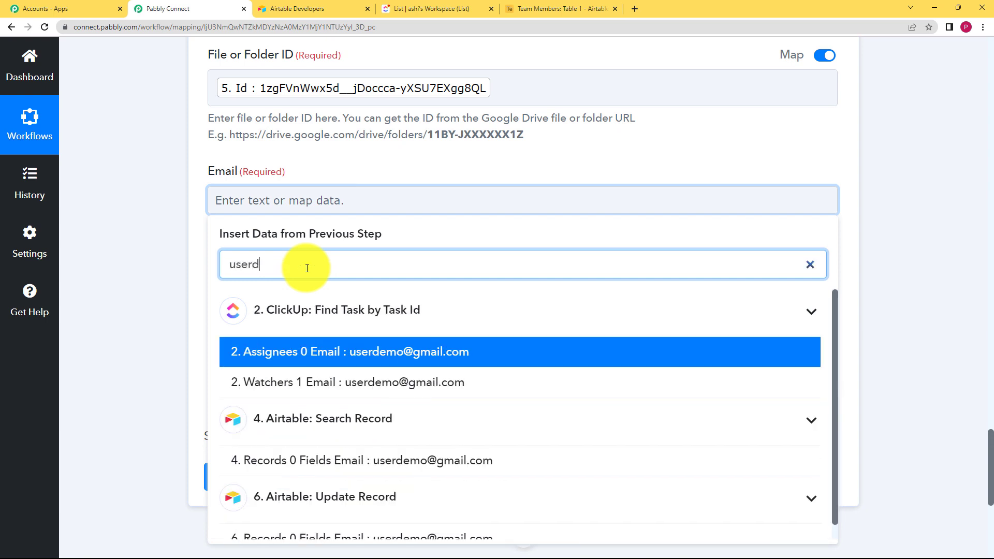
pyautogui.write('emo')
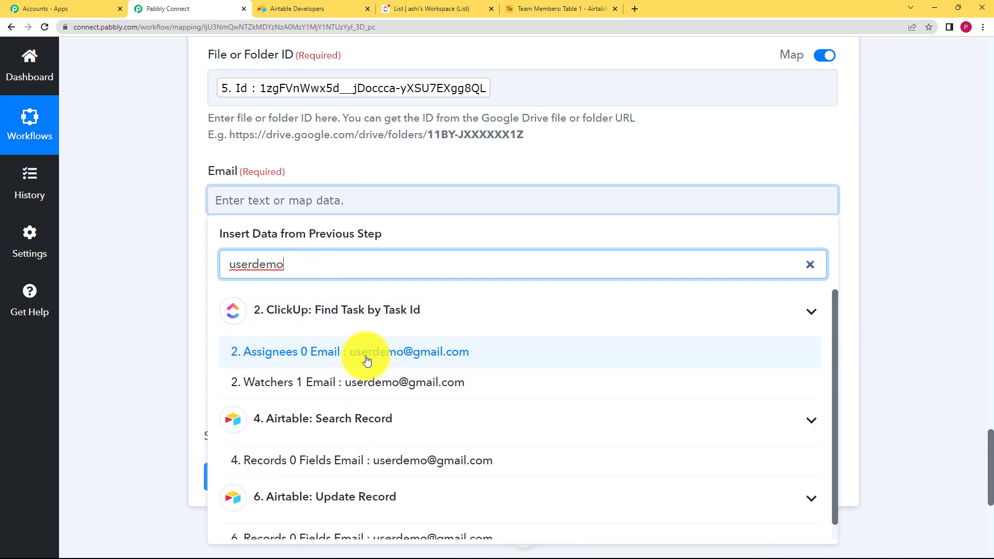
pyautogui.click(362, 356)
pyautogui.click(155, 261)
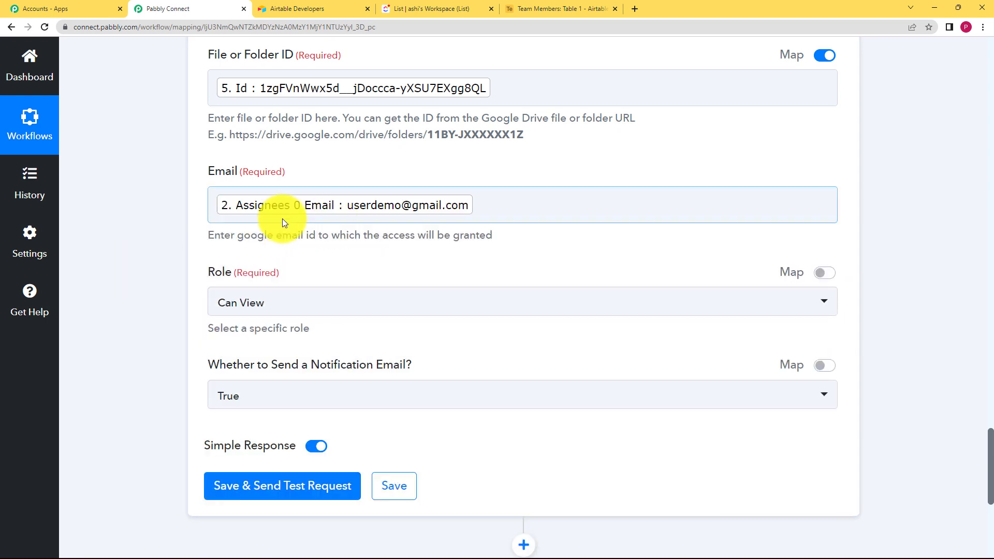
# Step: Set the Role to Can Edit and send a test request for the share step
pyautogui.click(233, 301)
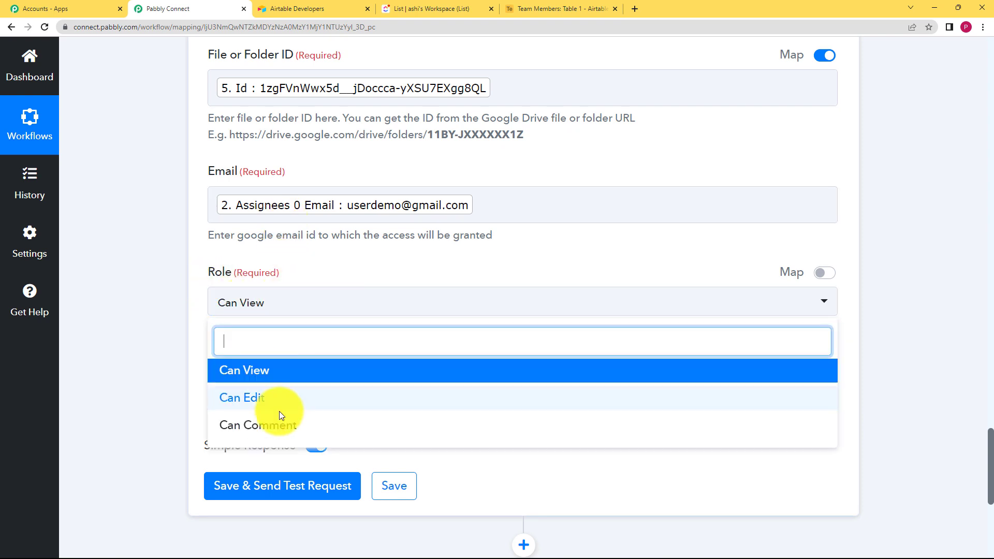
pyautogui.click(279, 406)
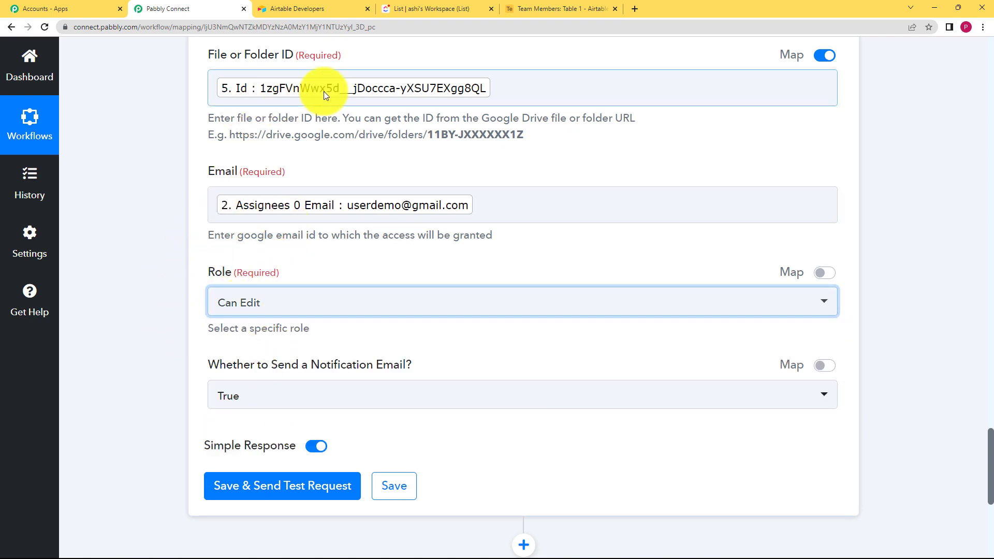
pyautogui.click(219, 388)
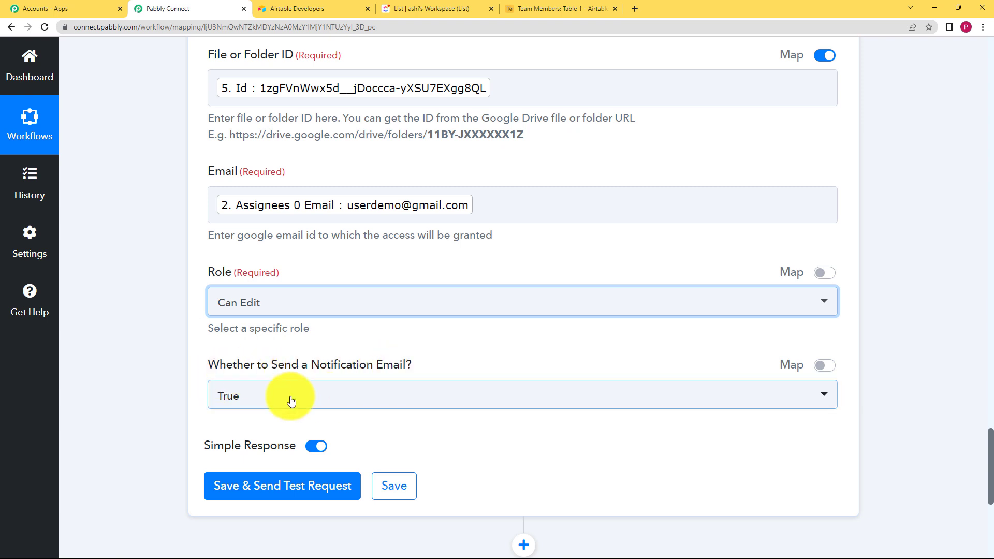
pyautogui.click(246, 491)
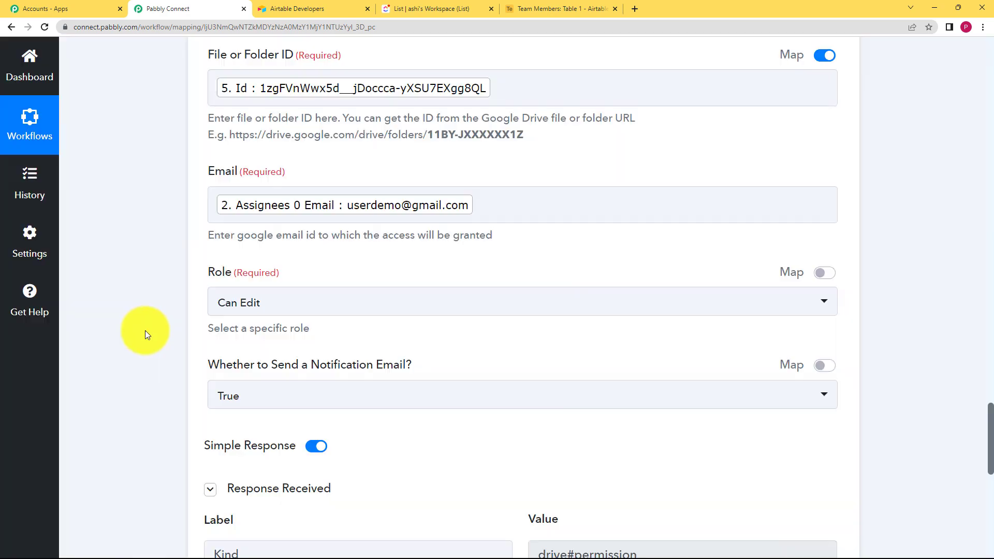
# Step: Review the returned permission response and save the Google Drive share step
pyautogui.scroll(-6, 147, 330)
pyautogui.scroll(-1, 574, 320)
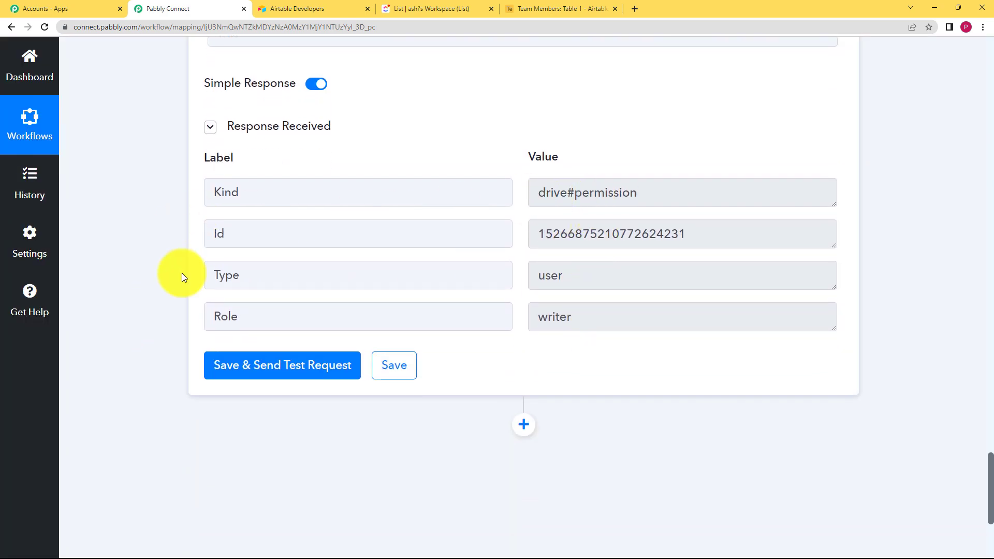
pyautogui.click(407, 352)
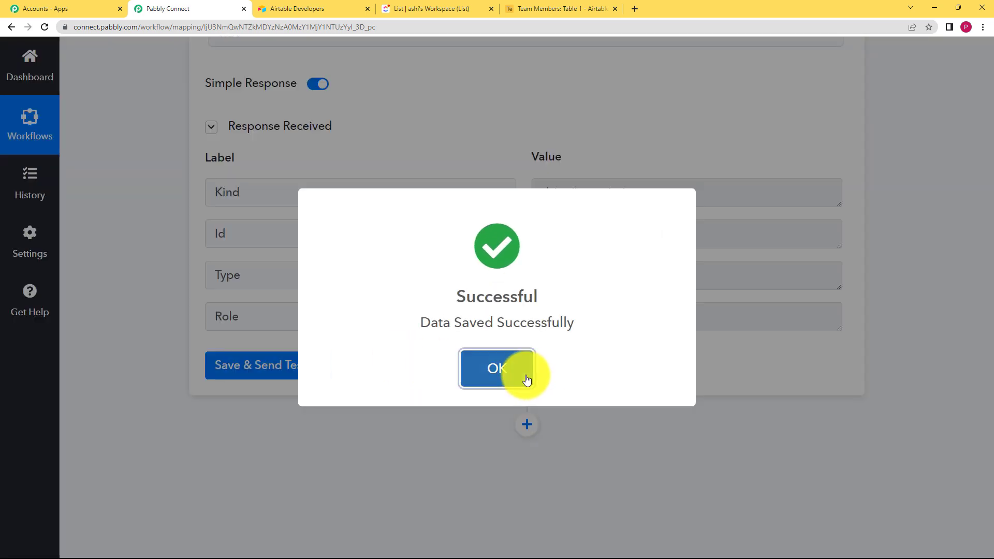
pyautogui.click(526, 377)
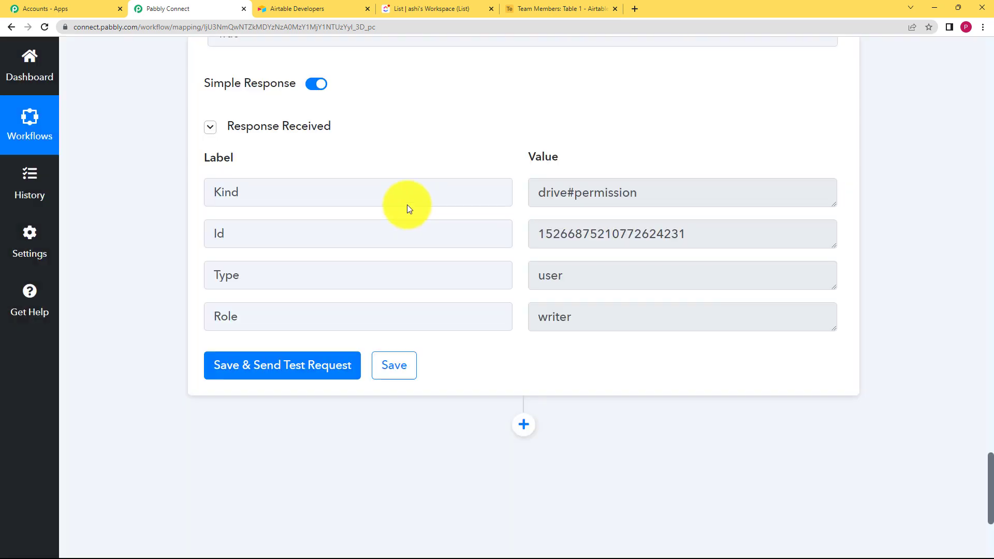
# Step: Add a new action step below the share step and choose Gmail as its app
pyautogui.scroll(9, 407, 204)
pyautogui.scroll(5, 352, 244)
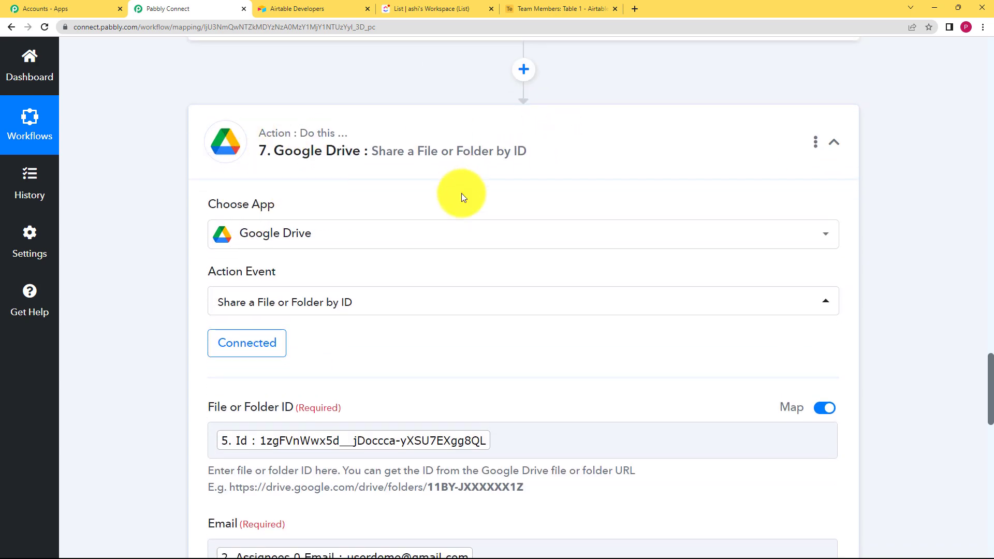
pyautogui.scroll(-14, 464, 207)
pyautogui.scroll(-4, 464, 225)
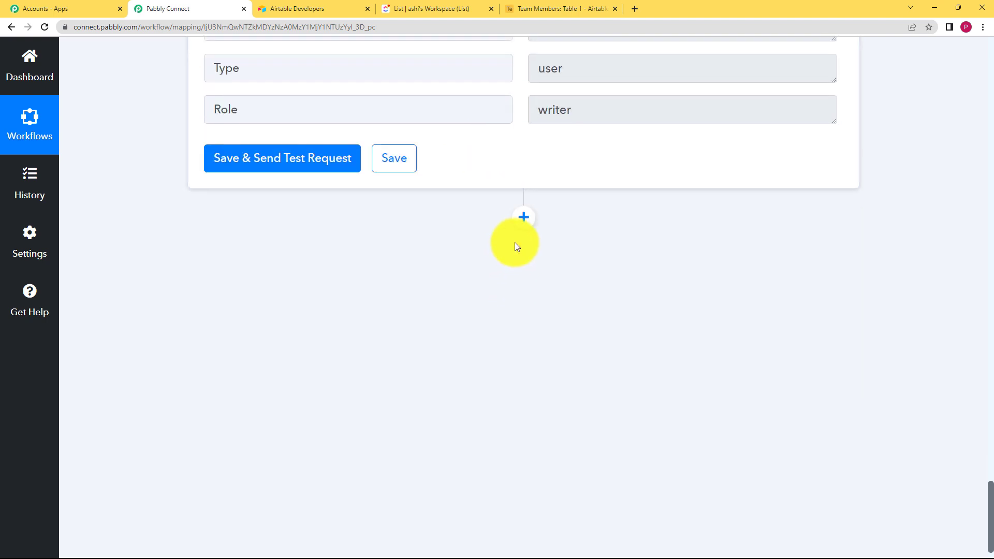
pyautogui.click(523, 217)
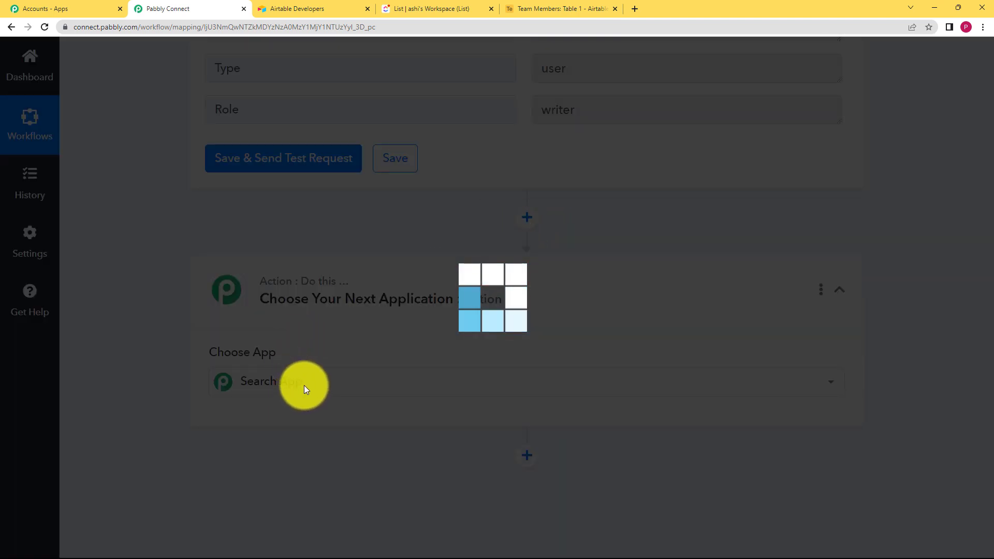
pyautogui.click(289, 385)
pyautogui.write('gmail')
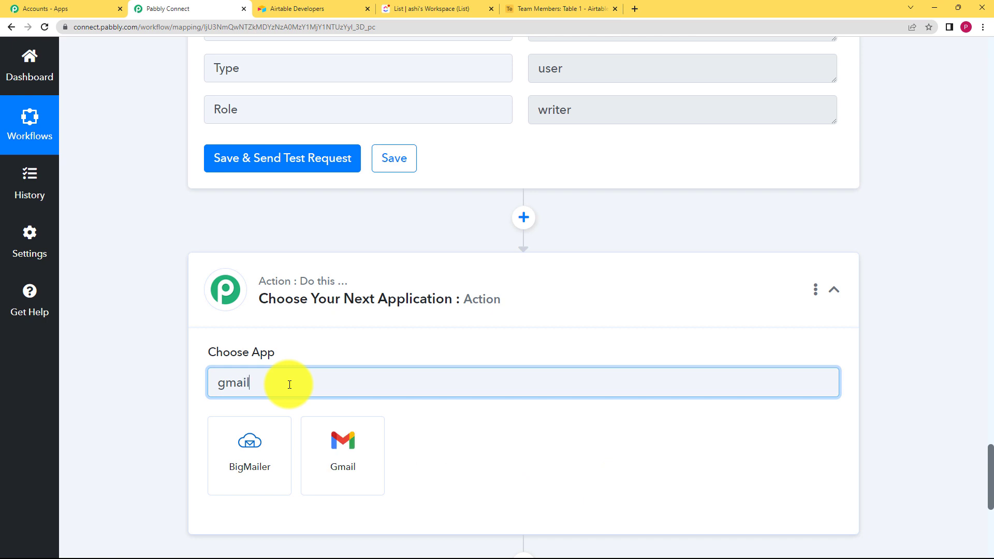
pyautogui.click(336, 444)
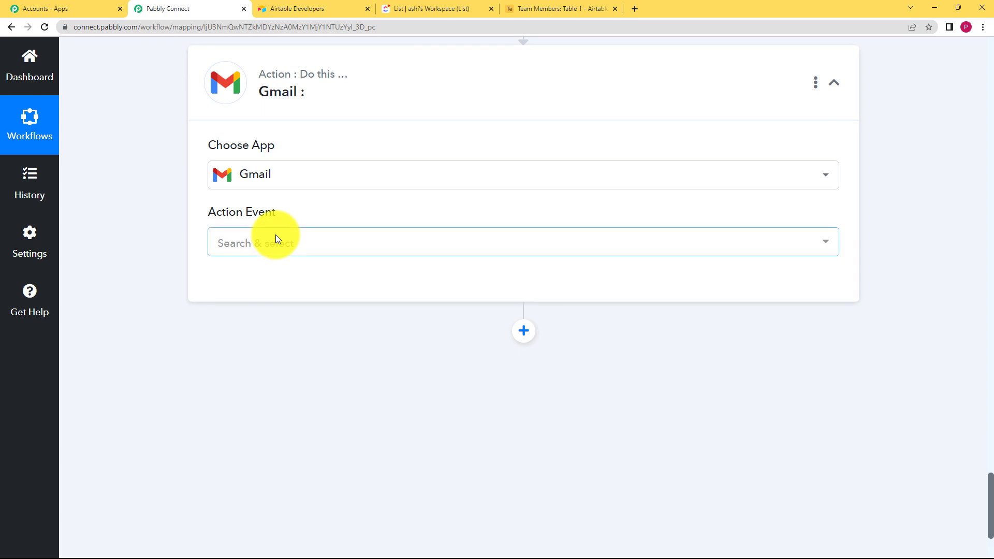
# Step: Choose the Send Email event and connect the Gmail account
pyautogui.click(275, 239)
pyautogui.click(291, 323)
pyautogui.click(273, 291)
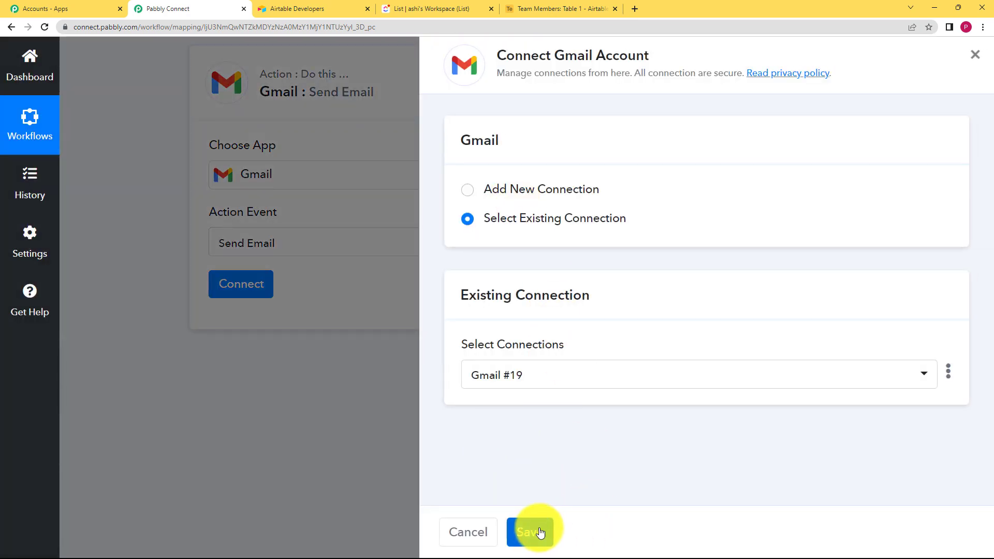
pyautogui.click(539, 532)
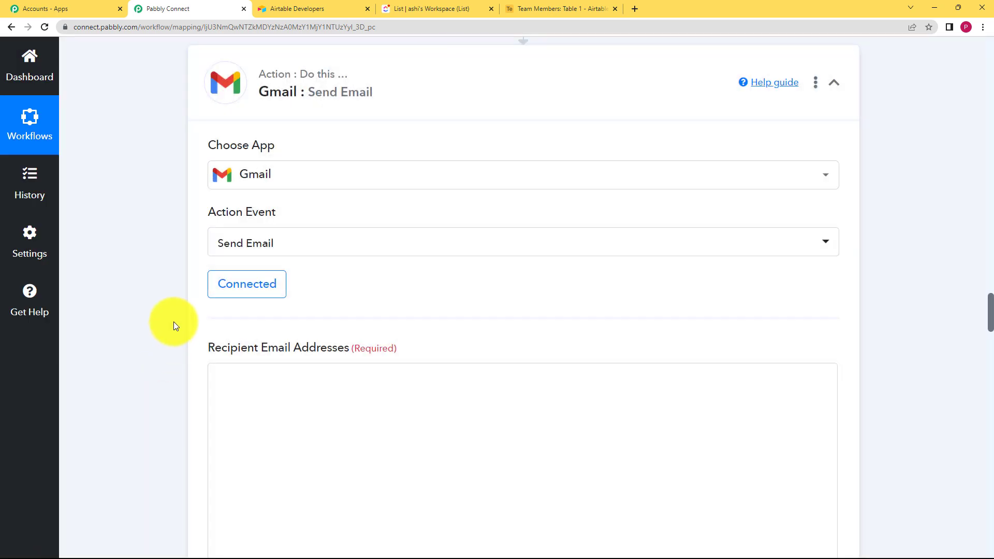
# Step: Map the Recipient Email Addresses to the Assignees 0 Email from the ClickUp Find Task by Task Id step
pyautogui.scroll(-2, 173, 318)
pyautogui.click(253, 273)
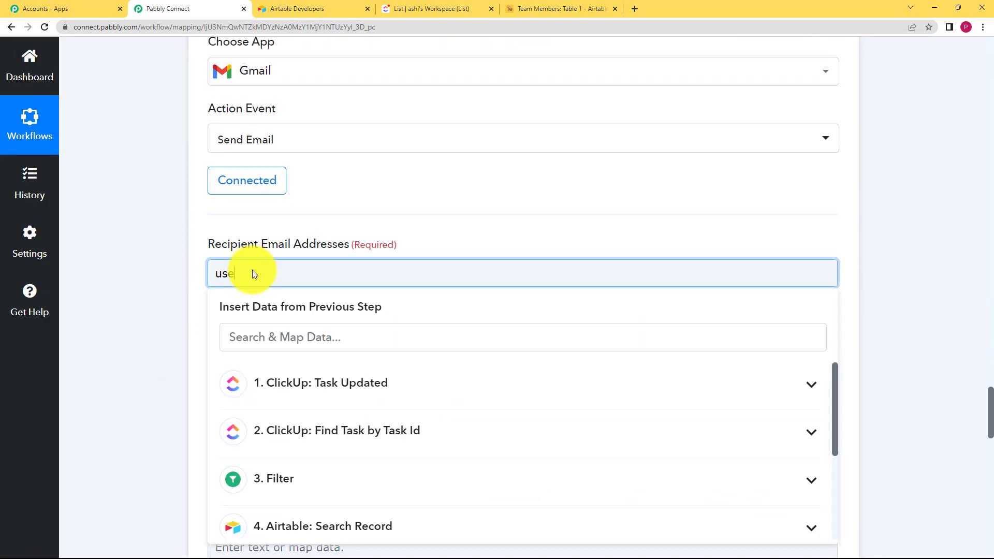
pyautogui.click(271, 333)
pyautogui.write('userdemo')
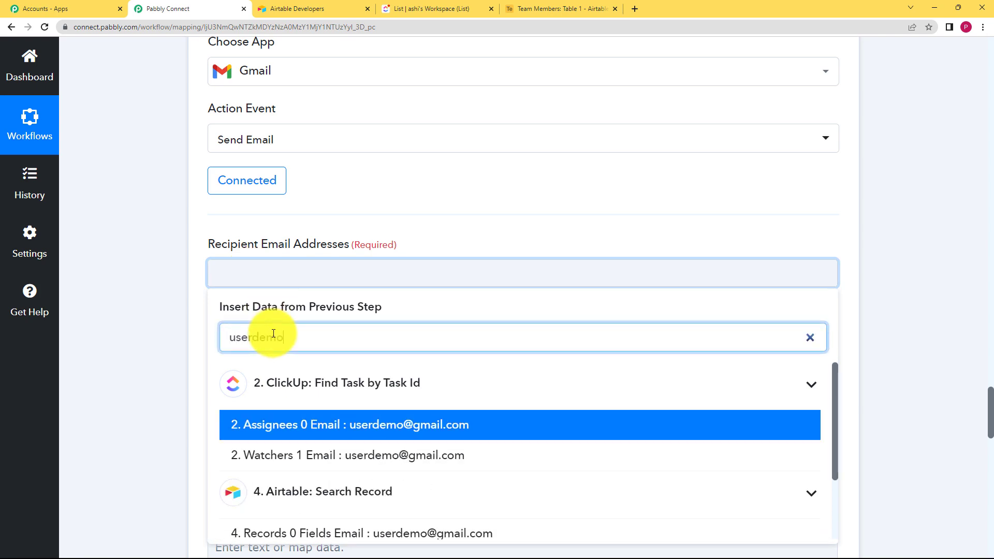
pyautogui.click(317, 425)
pyautogui.click(165, 329)
# Step: Set the Sender Name to Team lead
pyautogui.scroll(-3, 165, 329)
pyautogui.click(273, 242)
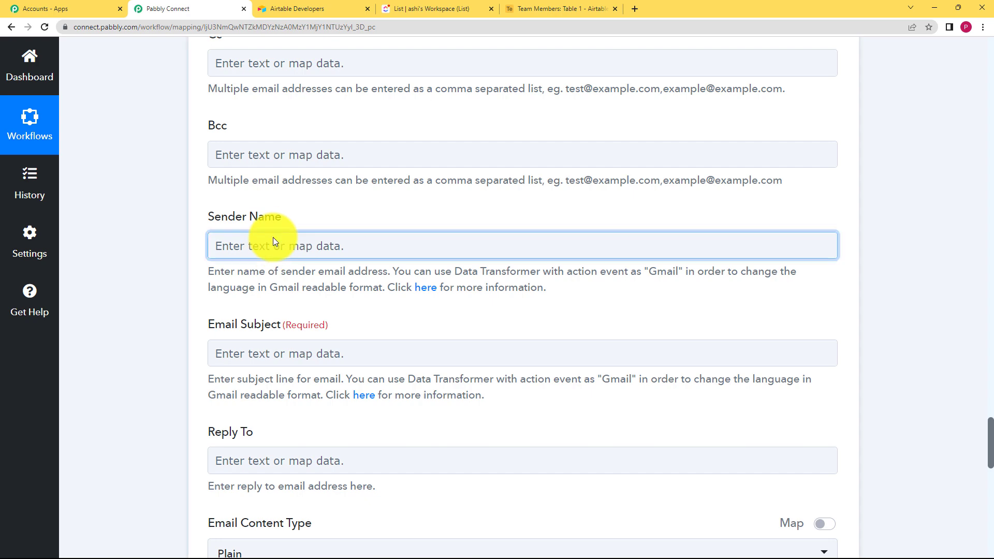
pyautogui.write('team lead')
# Step: Enter New task as the Email Subject
pyautogui.scroll(-3, 272, 238)
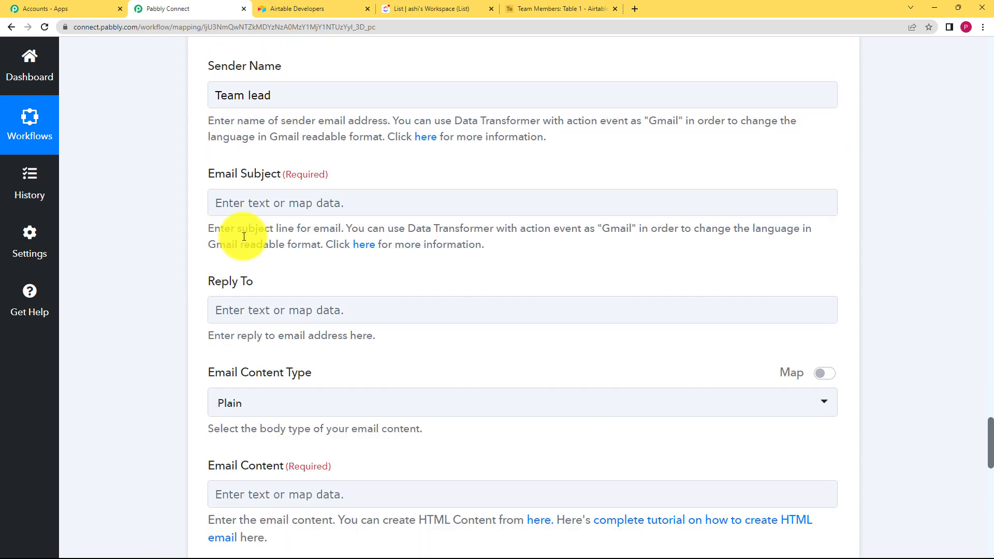
pyautogui.click(260, 198)
pyautogui.write('New t')
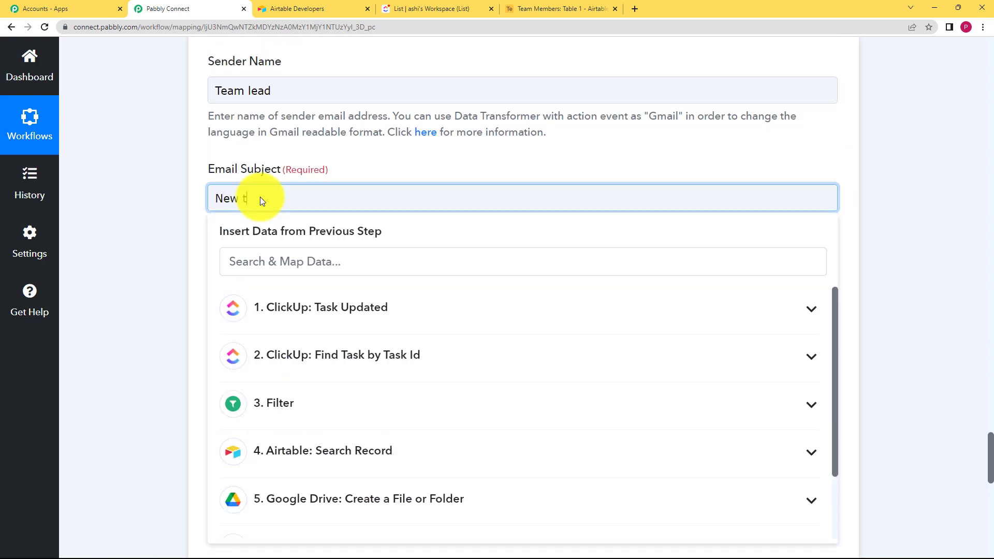
pyautogui.write('ask')
pyautogui.click(175, 226)
# Step: Paste the Email Content beginning 'Dear Member,' informing the assignee of the new task and shared folder
pyautogui.scroll(-3, 217, 243)
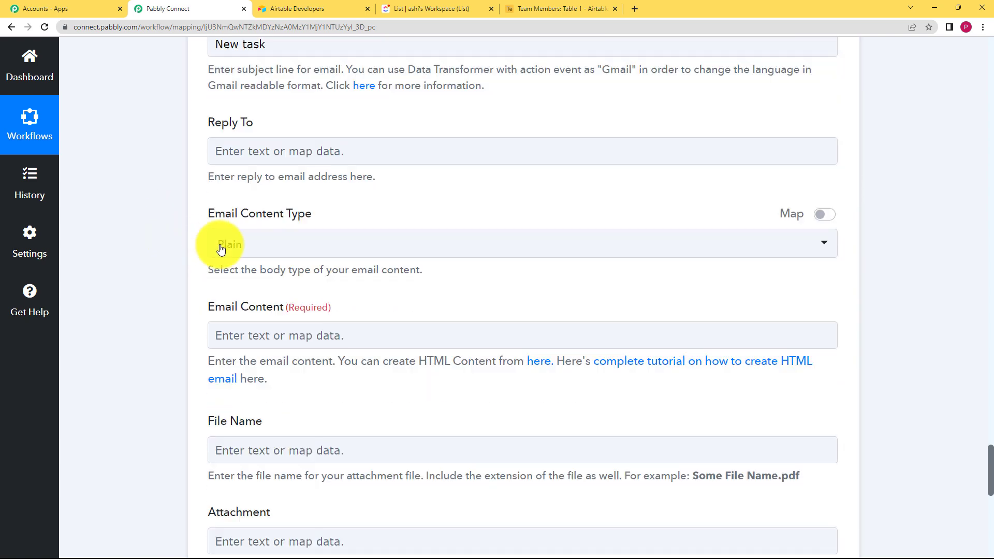
pyautogui.click(284, 334)
pyautogui.scroll(-2, 263, 216)
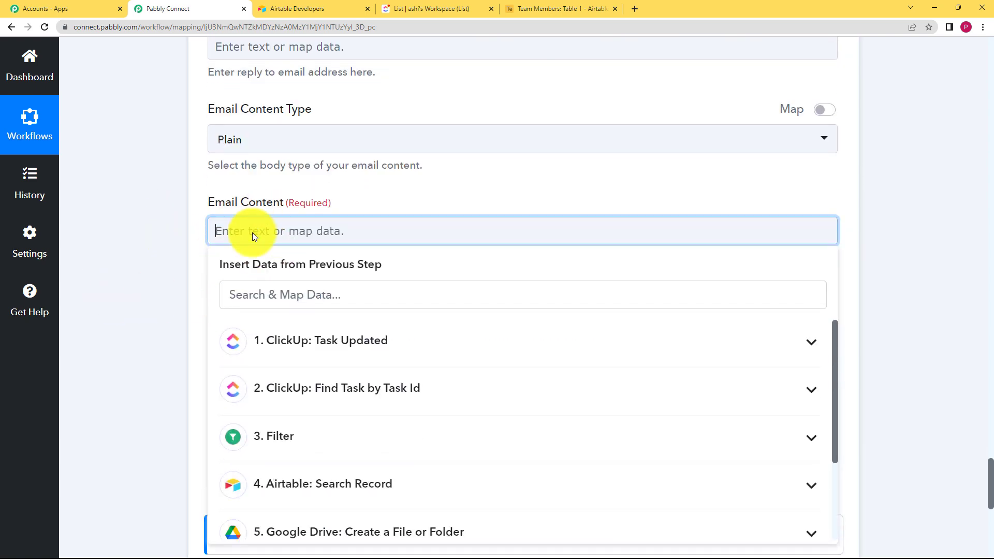
pyautogui.write('Dear Member,\\nA new task has been assigned to you. Please update your work in the folder provided to you. The access has been granted to you. Please find the link below.\\n')
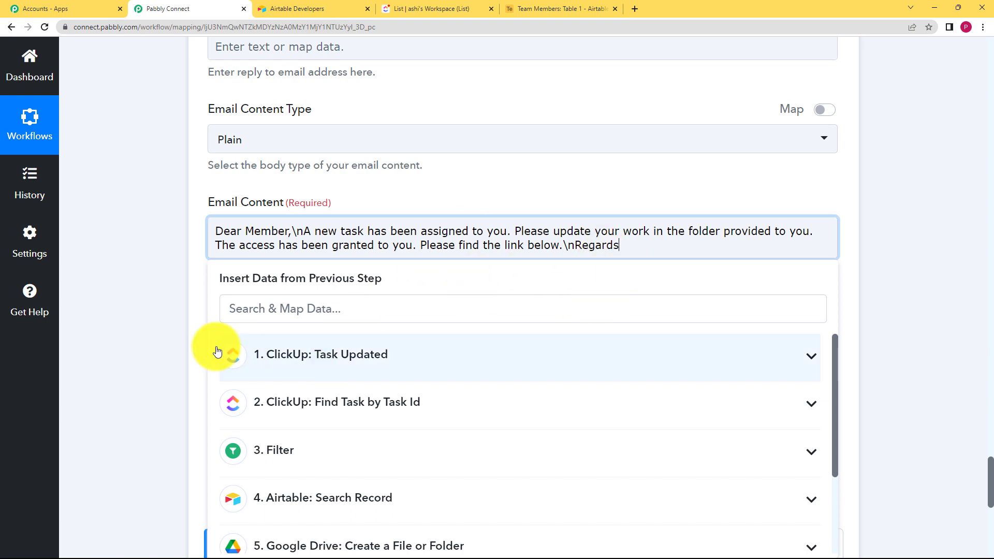
pyautogui.click(162, 334)
# Step: Send a test request for the Gmail step, review the response, and save the step
pyautogui.scroll(-2, 218, 269)
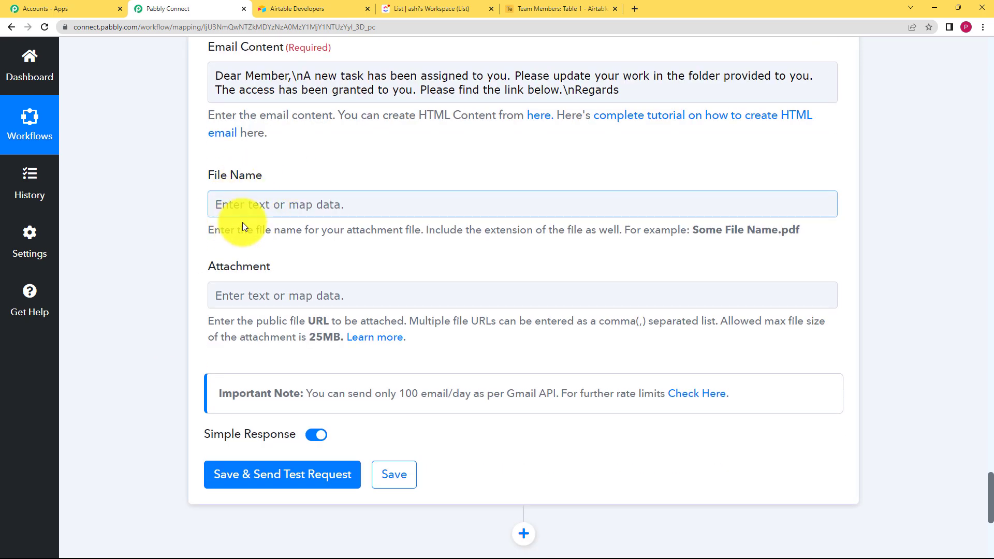
pyautogui.click(247, 476)
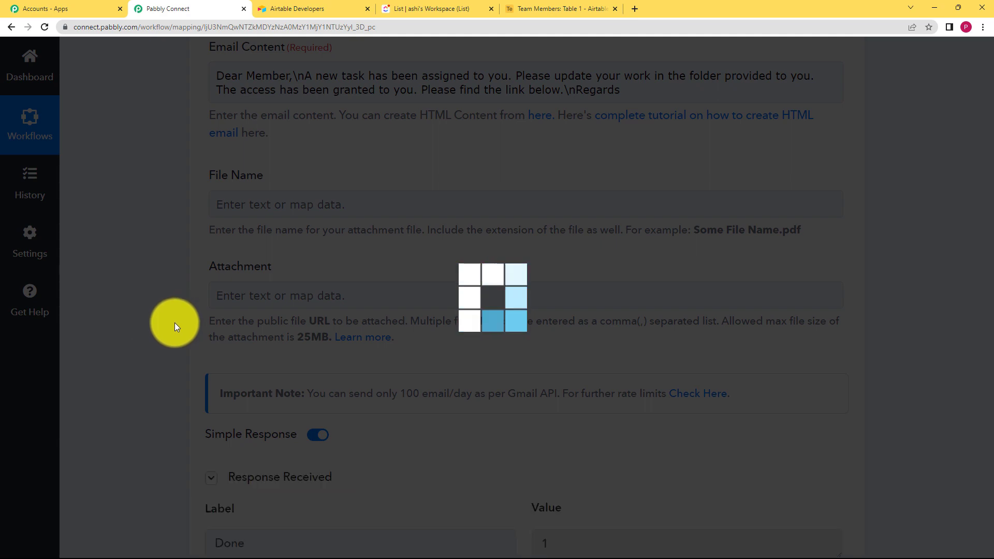
pyautogui.scroll(-5, 175, 322)
pyautogui.moveTo(603, 375); pyautogui.dragTo(421, 392)
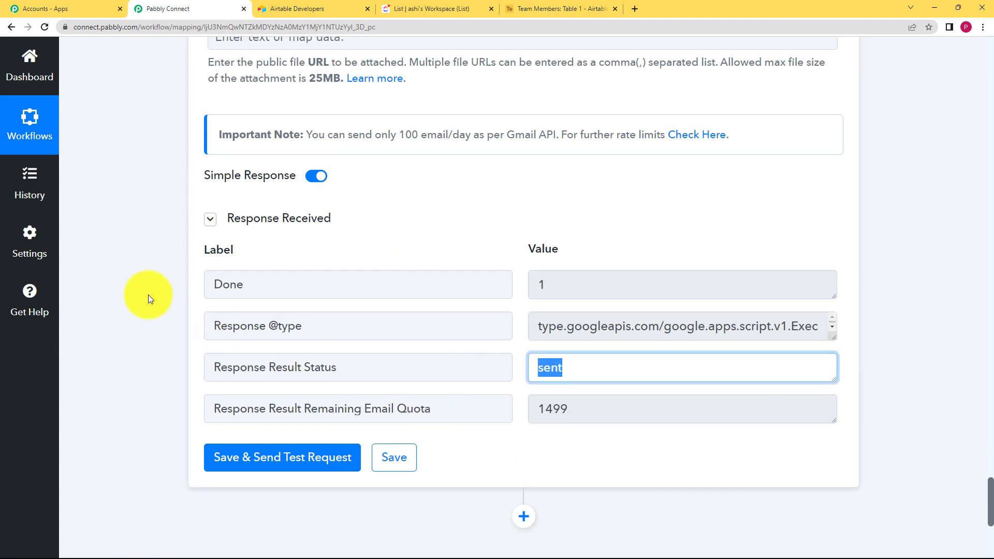
pyautogui.click(167, 317)
pyautogui.click(402, 471)
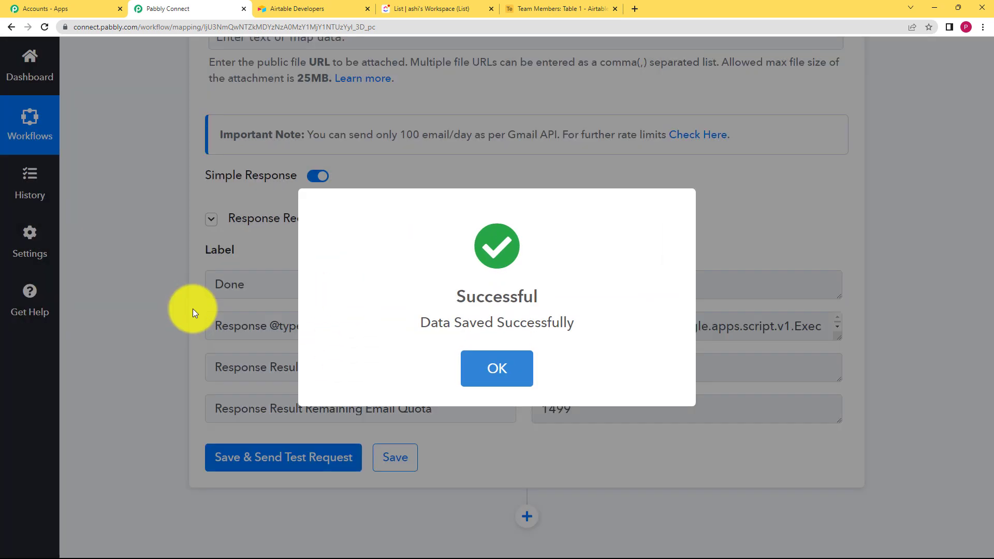
pyautogui.click(152, 332)
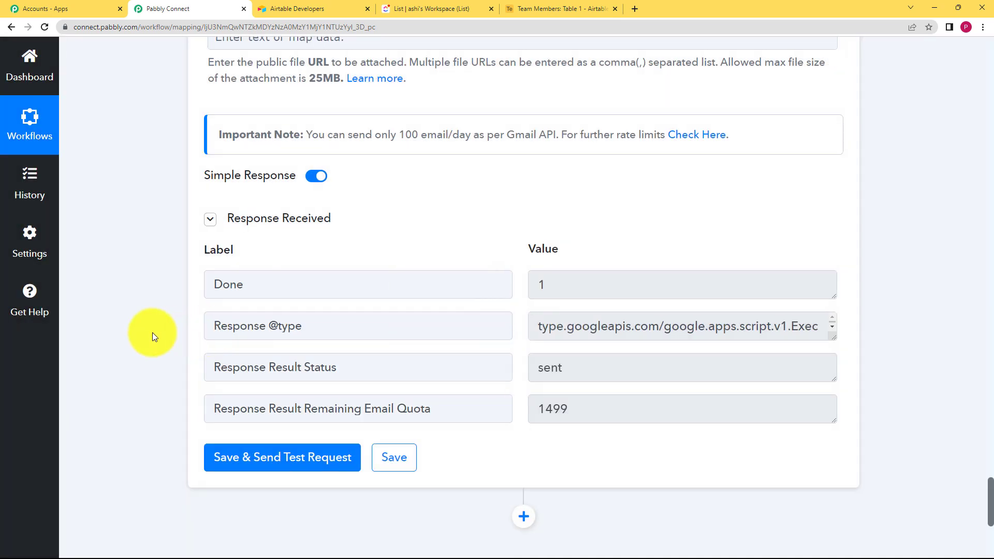
# Step: Collapse the expanded Google Drive share, Gmail and Airtable search step panels in the workflow
pyautogui.scroll(9, 152, 332)
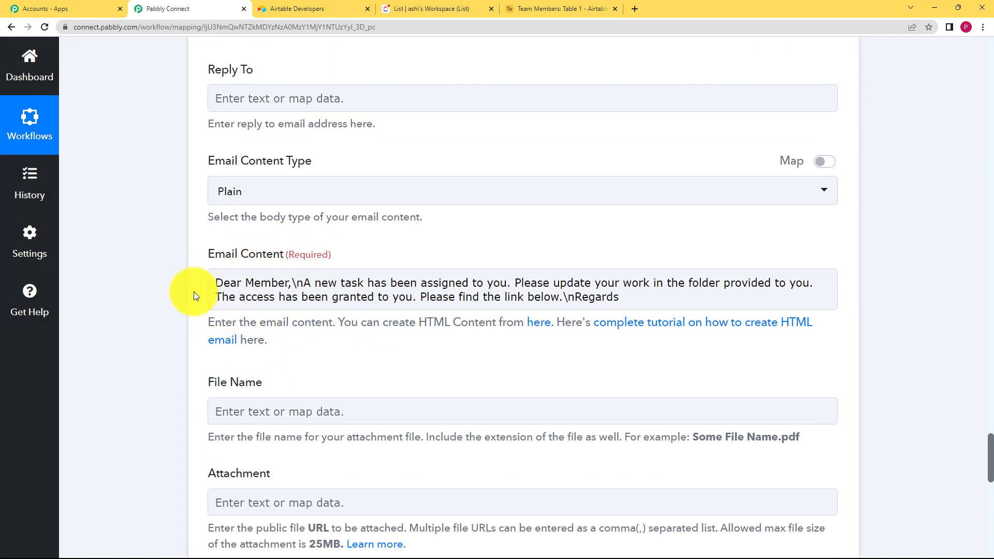
pyautogui.scroll(15, 196, 296)
pyautogui.scroll(5, 193, 291)
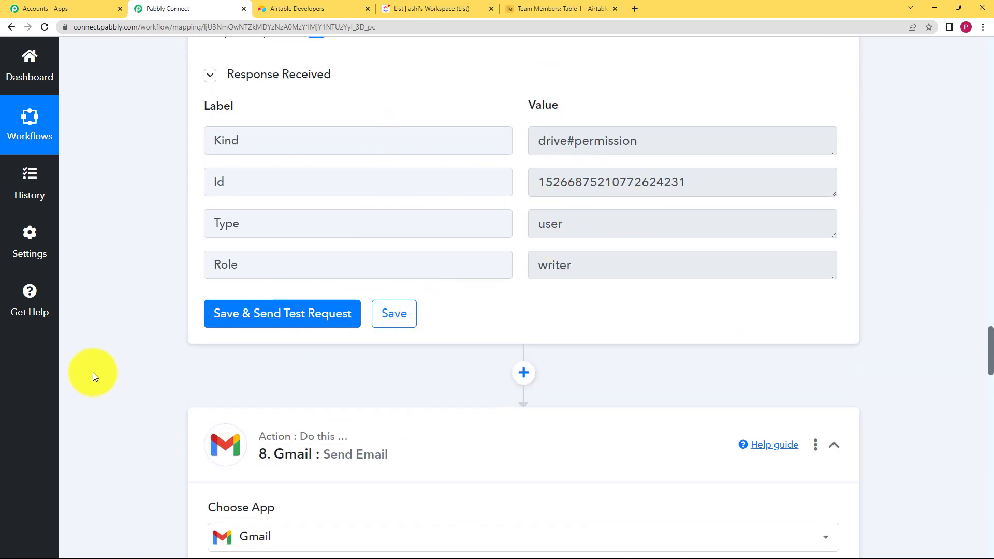
pyautogui.scroll(18, 93, 372)
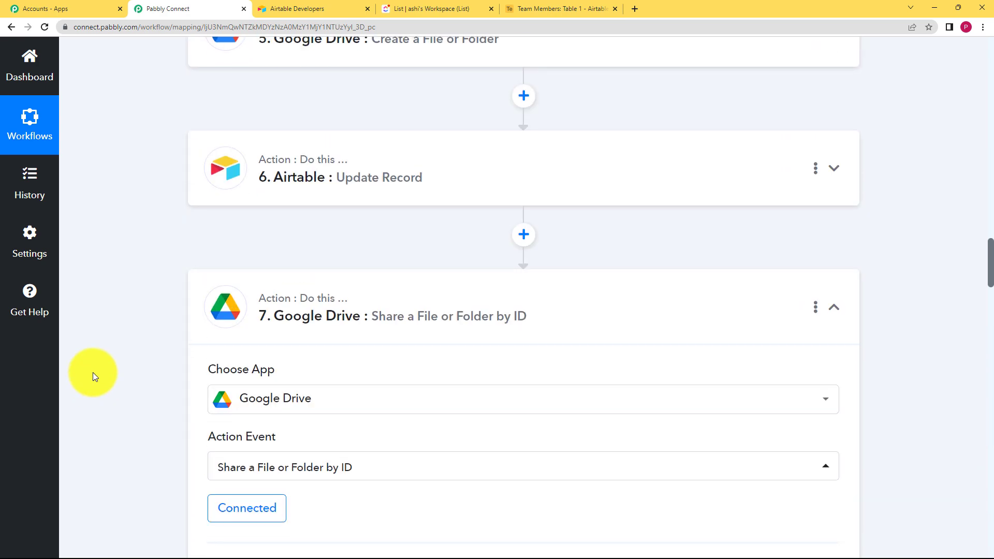
pyautogui.click(408, 300)
pyautogui.scroll(-5, 160, 350)
pyautogui.click(400, 185)
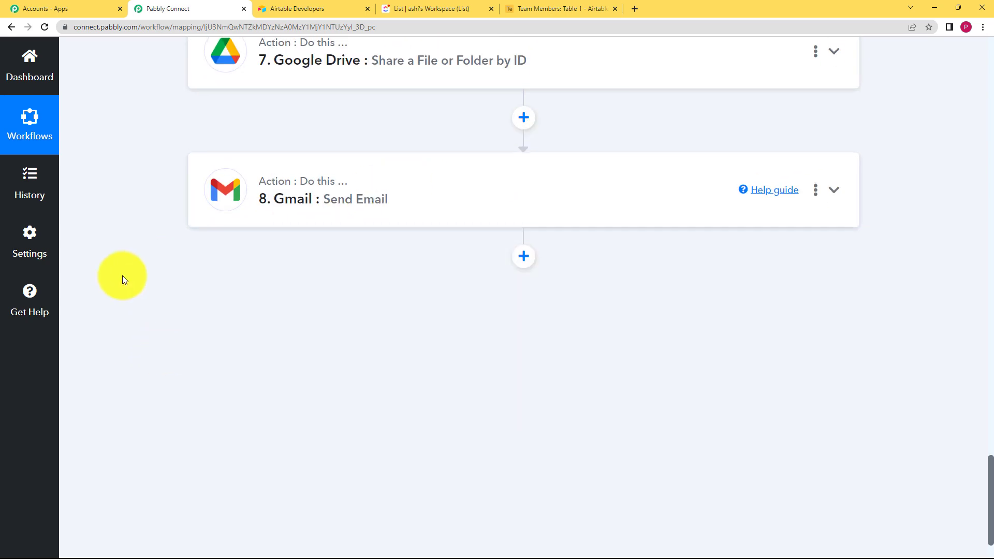
pyautogui.scroll(18, 136, 294)
pyautogui.scroll(20, 139, 293)
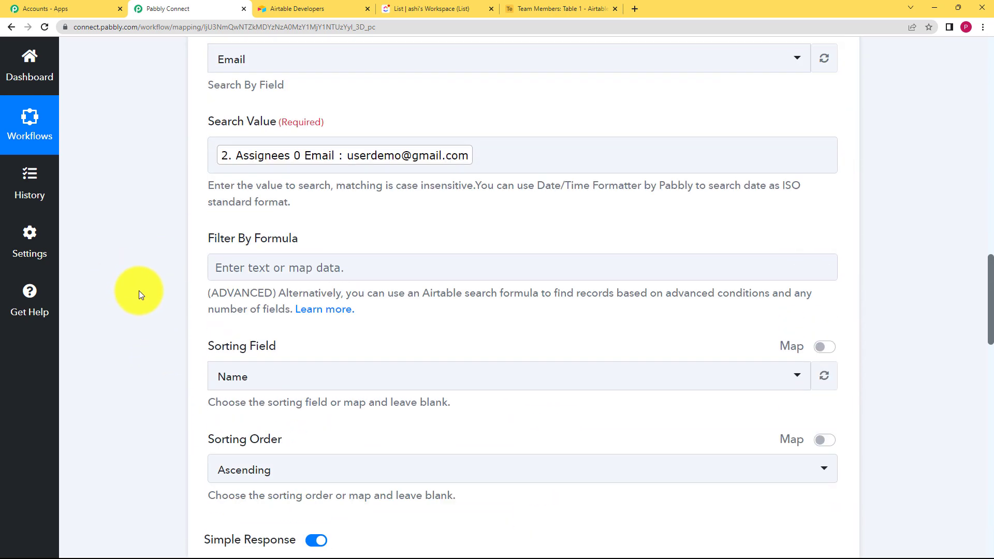
pyautogui.click(314, 309)
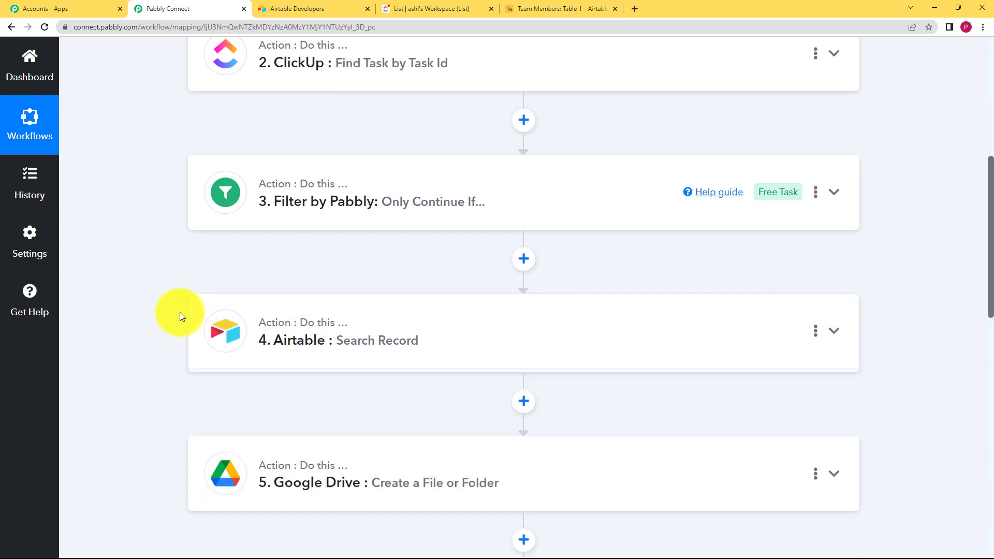
# Step: Review the complete sequence of workflow steps from the ClickUp trigger downward
pyautogui.scroll(8, 179, 309)
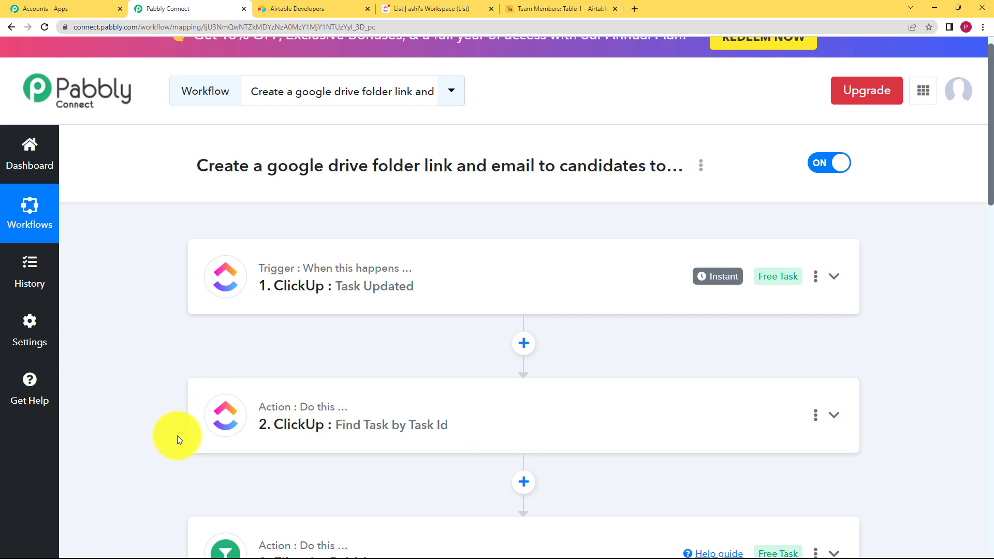
pyautogui.scroll(-4, 178, 439)
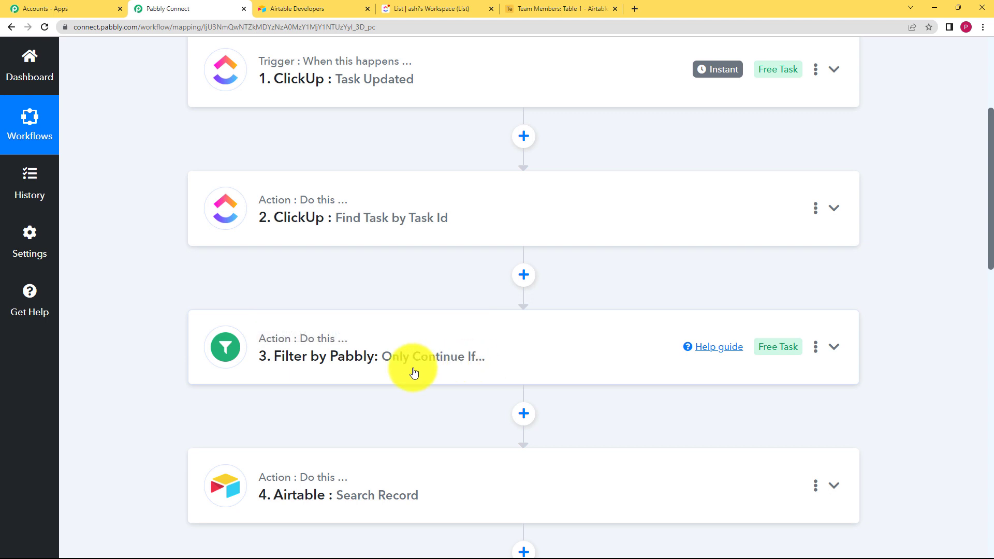
pyautogui.scroll(-2, 393, 334)
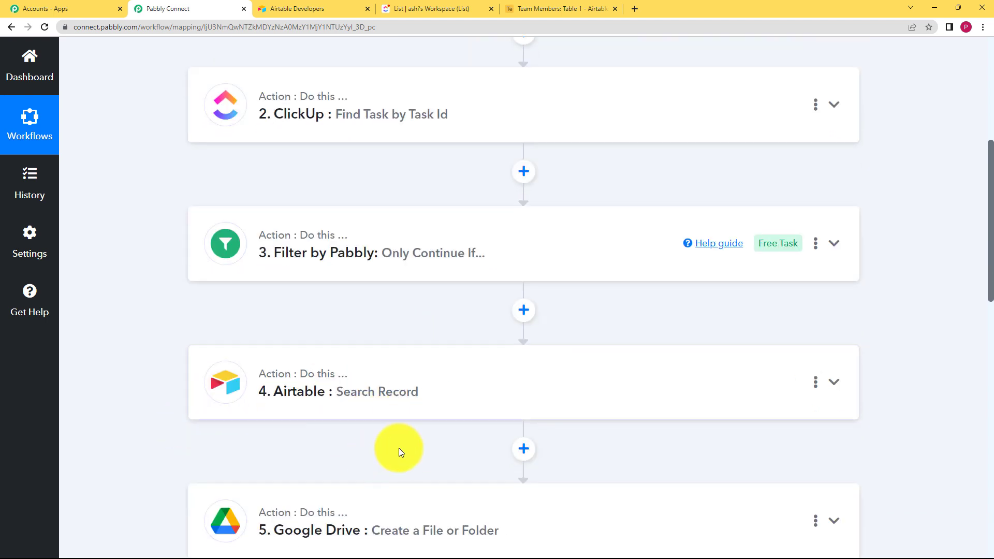
pyautogui.scroll(-3, 344, 400)
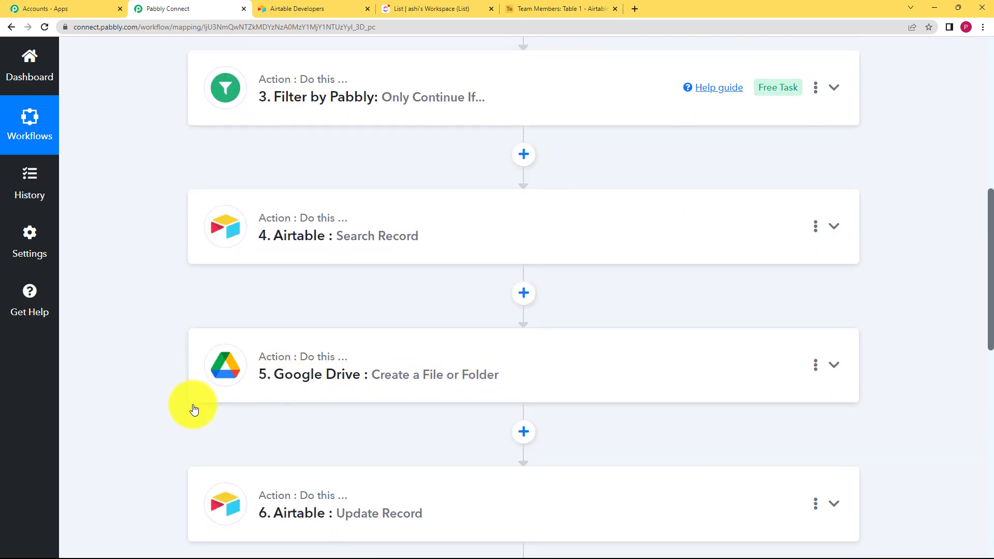
pyautogui.scroll(-3, 326, 388)
# Step: Switch to the Airtable Team Members table to check the records, then return to the workflow editor
pyautogui.click(562, 7)
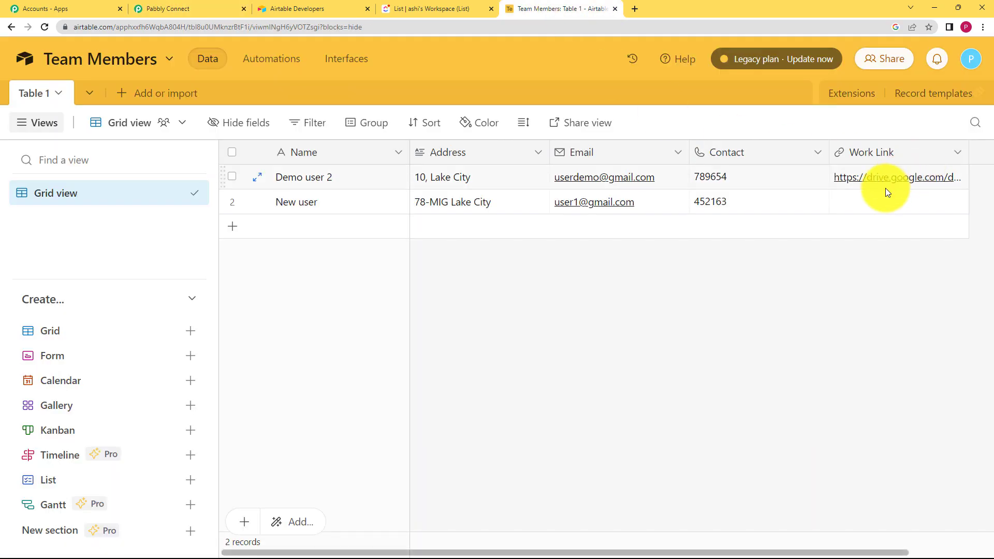
pyautogui.click(171, 8)
pyautogui.scroll(-3, 157, 418)
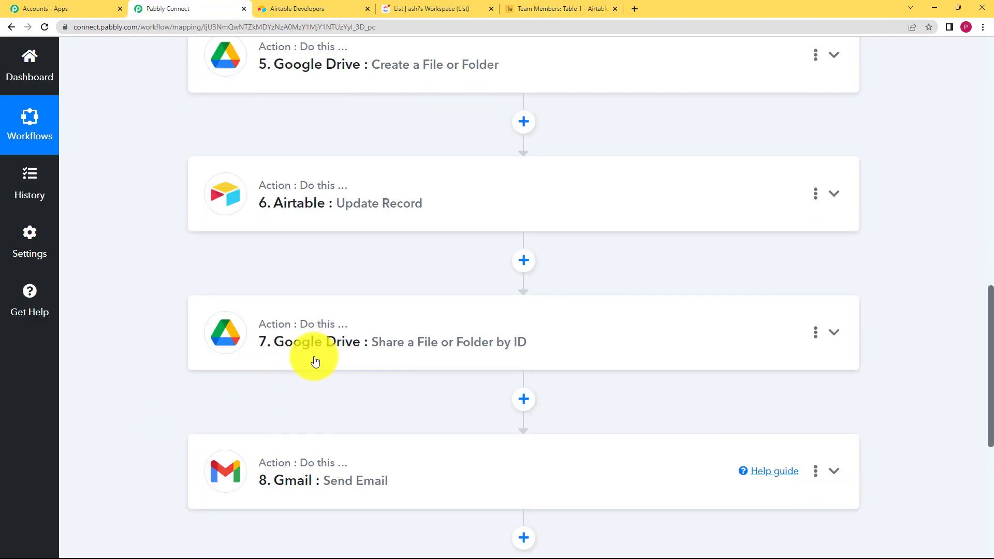